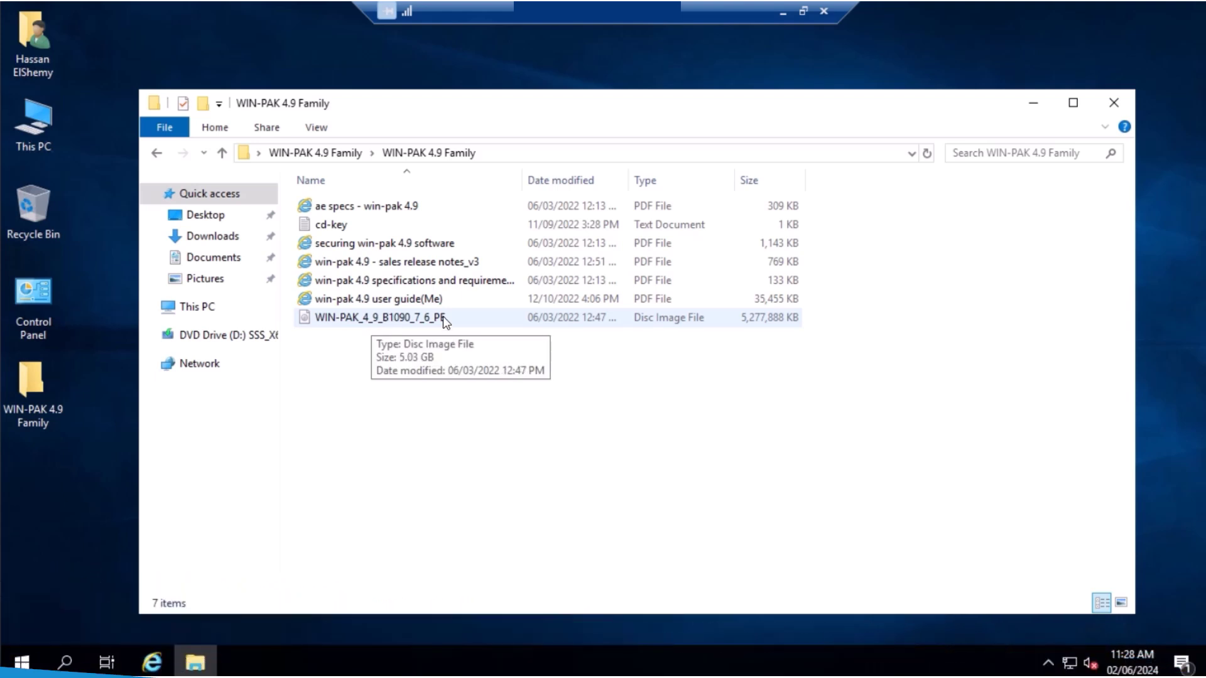
Widen the Name column and mount the WIN-PAK 4.9 disc image
{"action": "left_click_drag", "start_coordinate": [523, 180], "coordinate": [607, 182]}
{"action": "left_click", "coordinate": [438, 322]}
{"action": "double_click", "coordinate": [438, 319]}
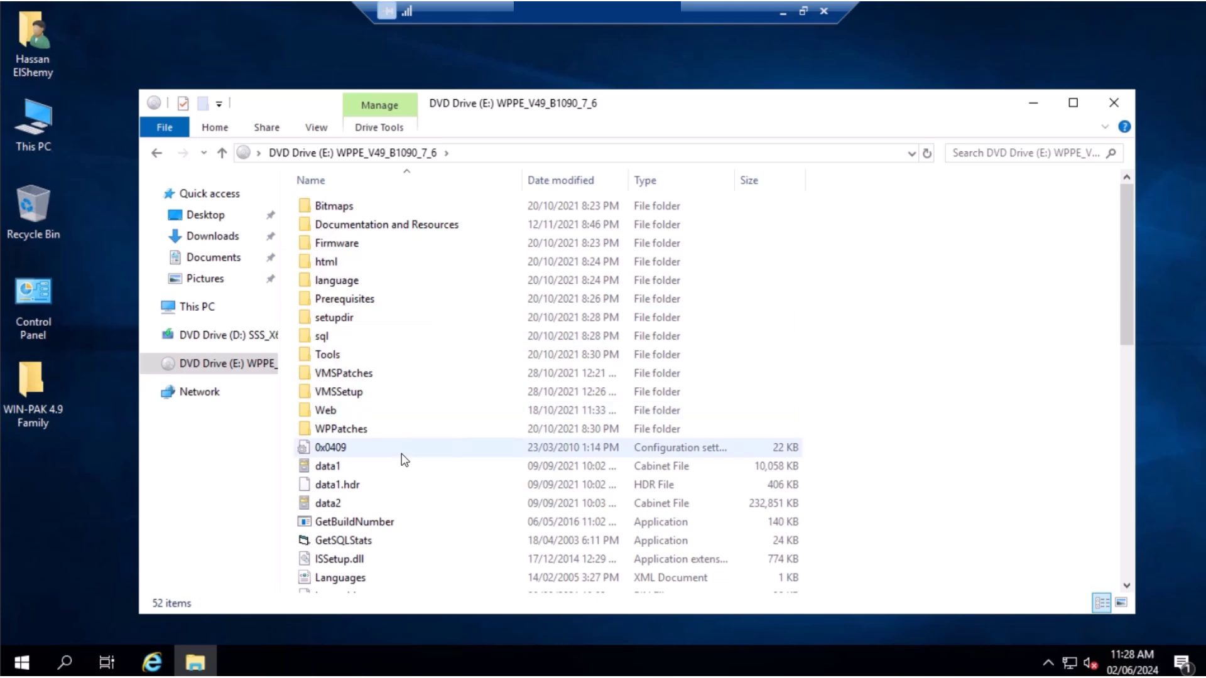
Run the disc's setup program as administrator
{"action": "scroll", "coordinate": [404, 464], "scroll_direction": "down", "scroll_amount": 3}
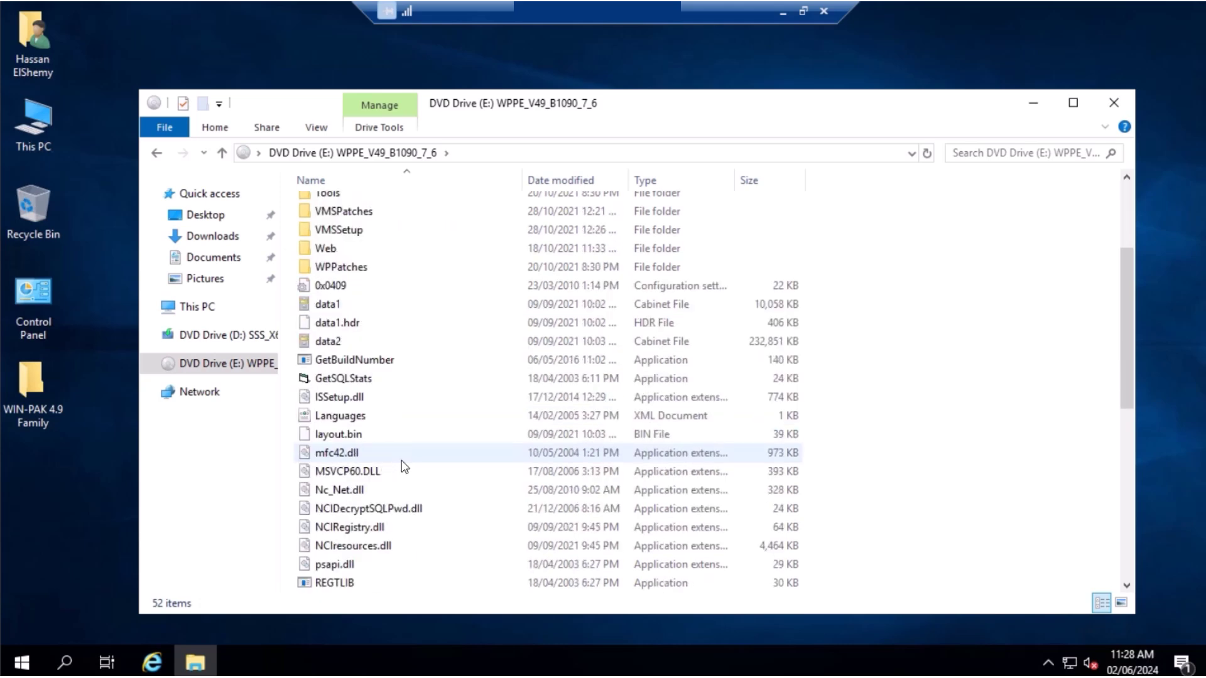
{"action": "scroll", "coordinate": [404, 468], "scroll_direction": "down", "scroll_amount": 6}
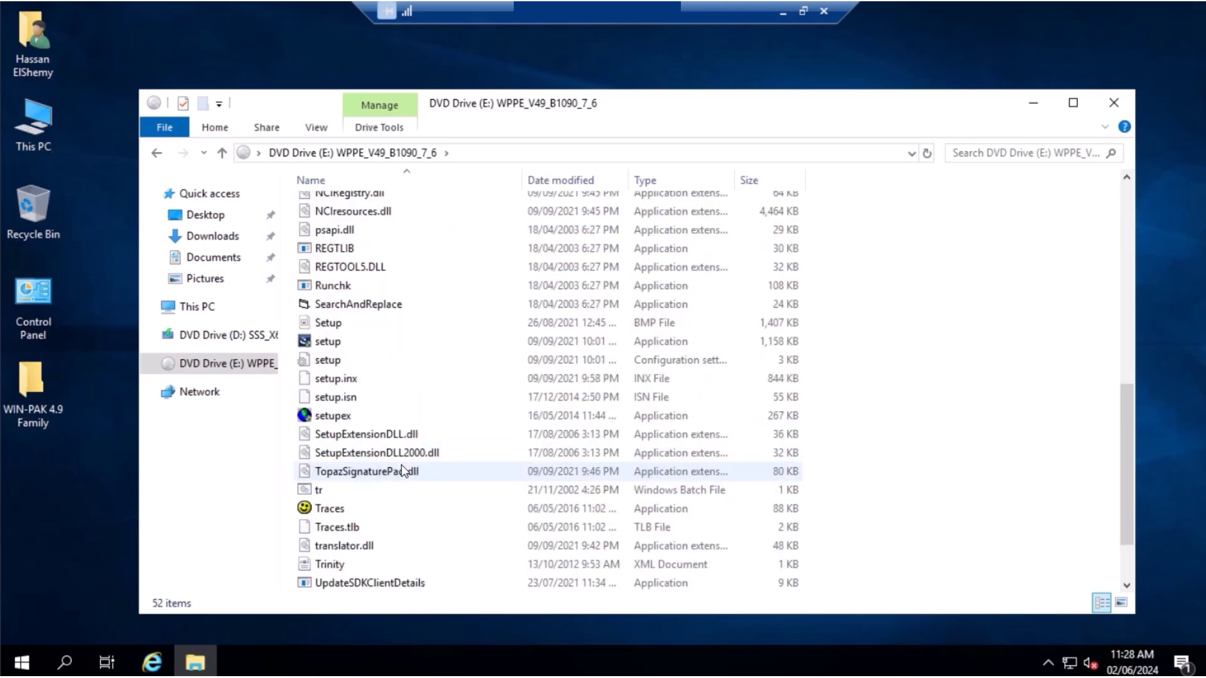
{"action": "left_click", "coordinate": [335, 343]}
{"action": "right_click", "coordinate": [335, 343]}
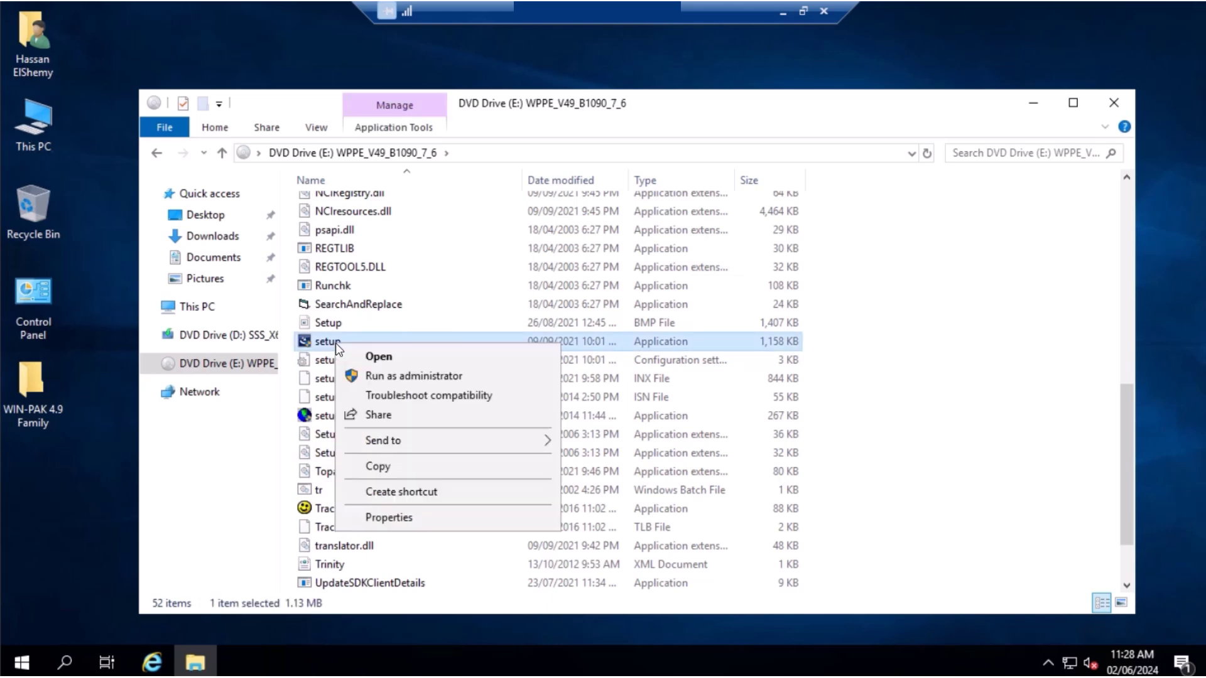
{"action": "left_click", "coordinate": [378, 374]}
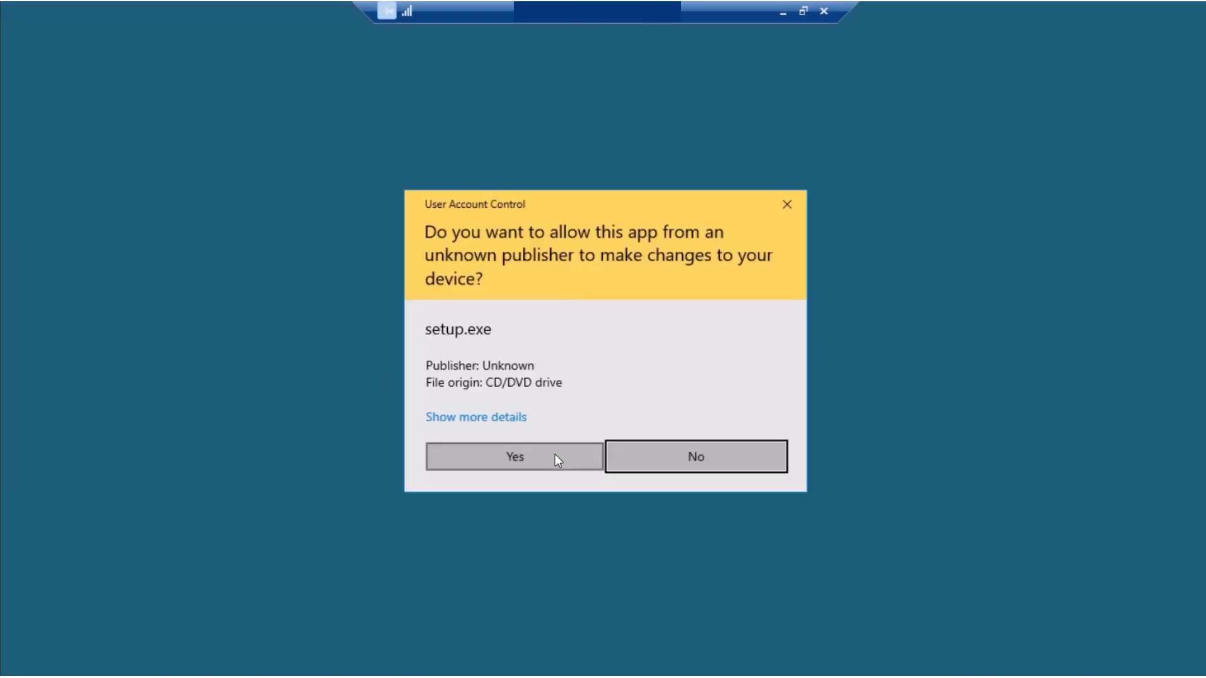
Allow setup through UAC, then search 'windows feat' to open the roles and features wizard
{"action": "left_click", "coordinate": [558, 460]}
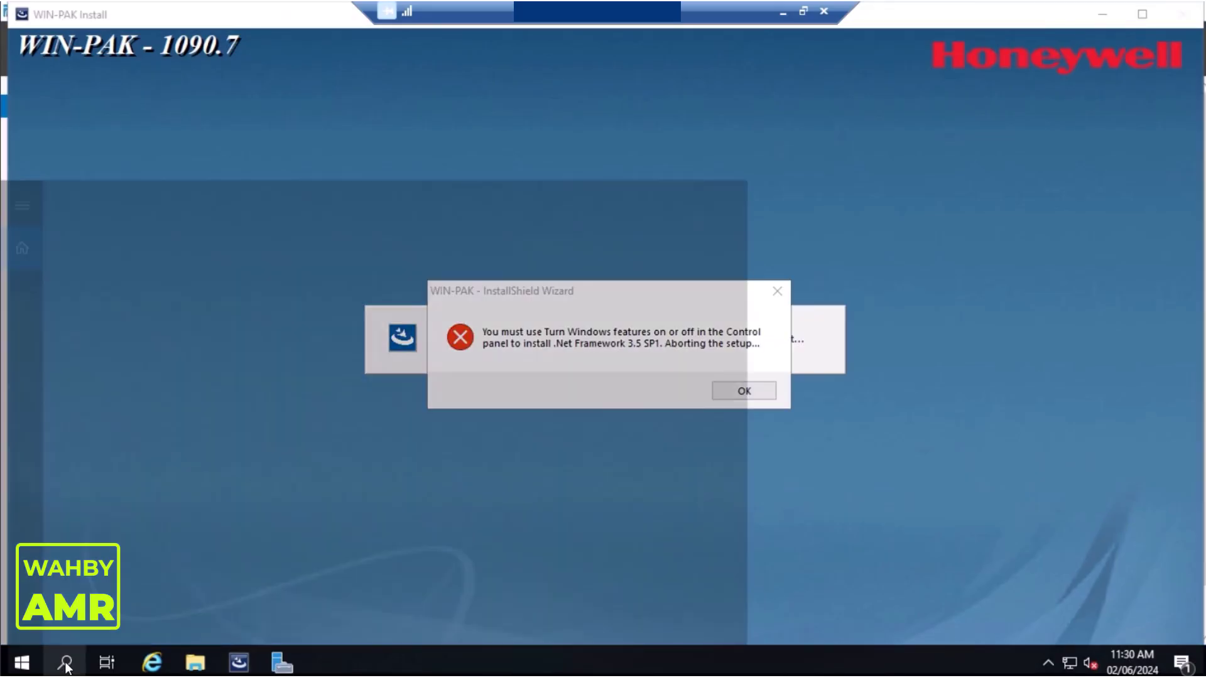
{"action": "left_click", "coordinate": [66, 663]}
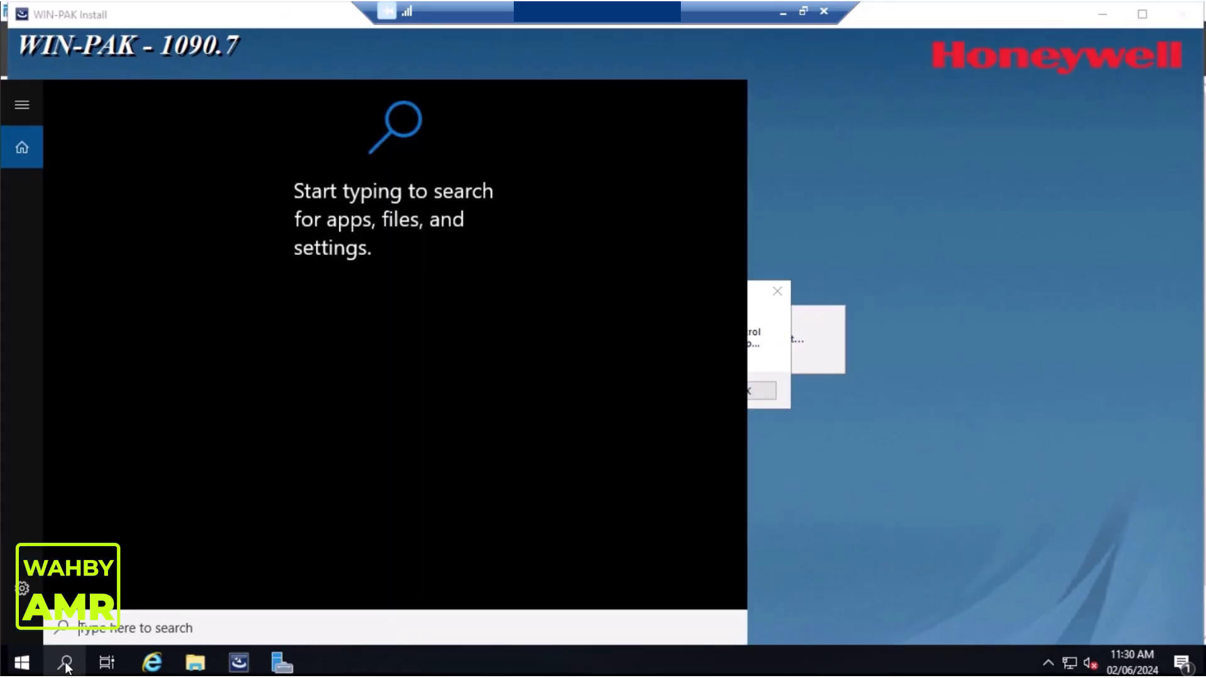
{"action": "type", "text": "windows"}
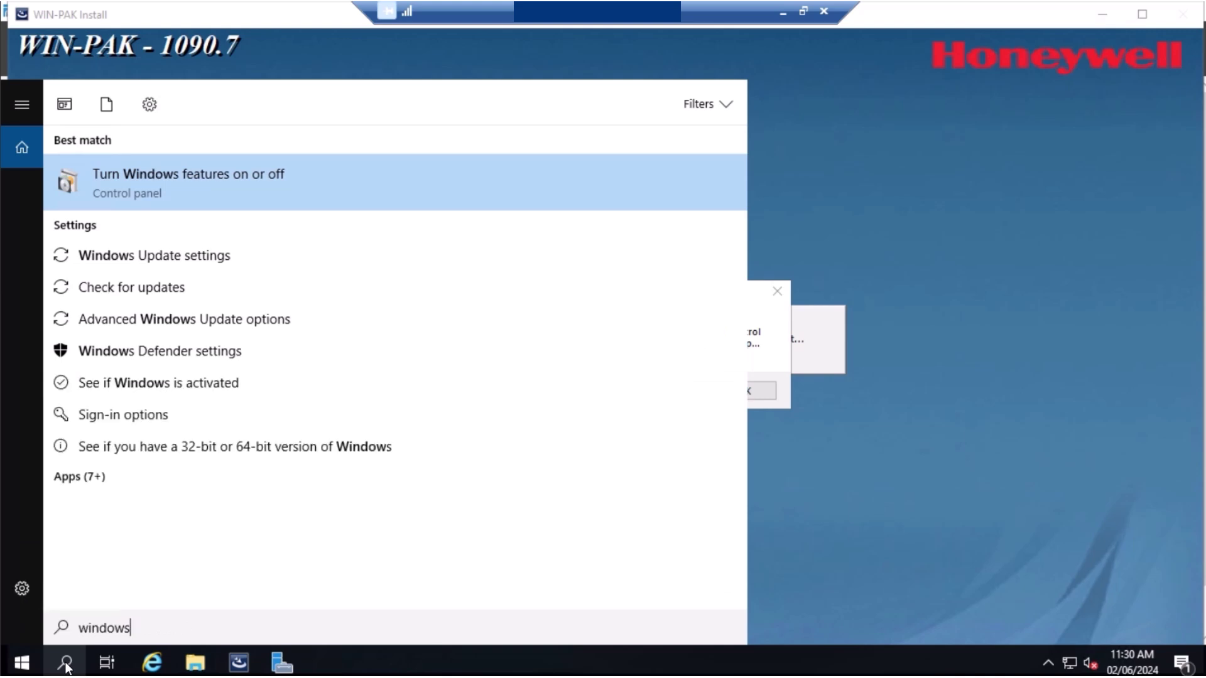
{"action": "type", "text": " feat"}
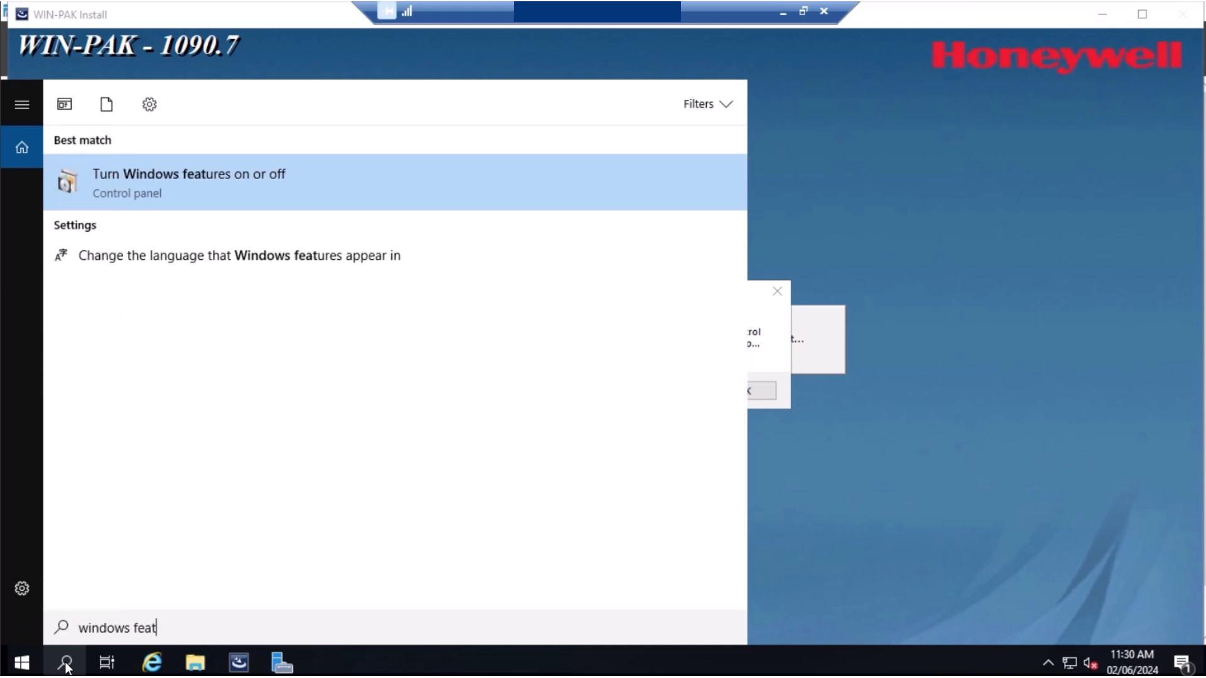
{"action": "left_click", "coordinate": [179, 186]}
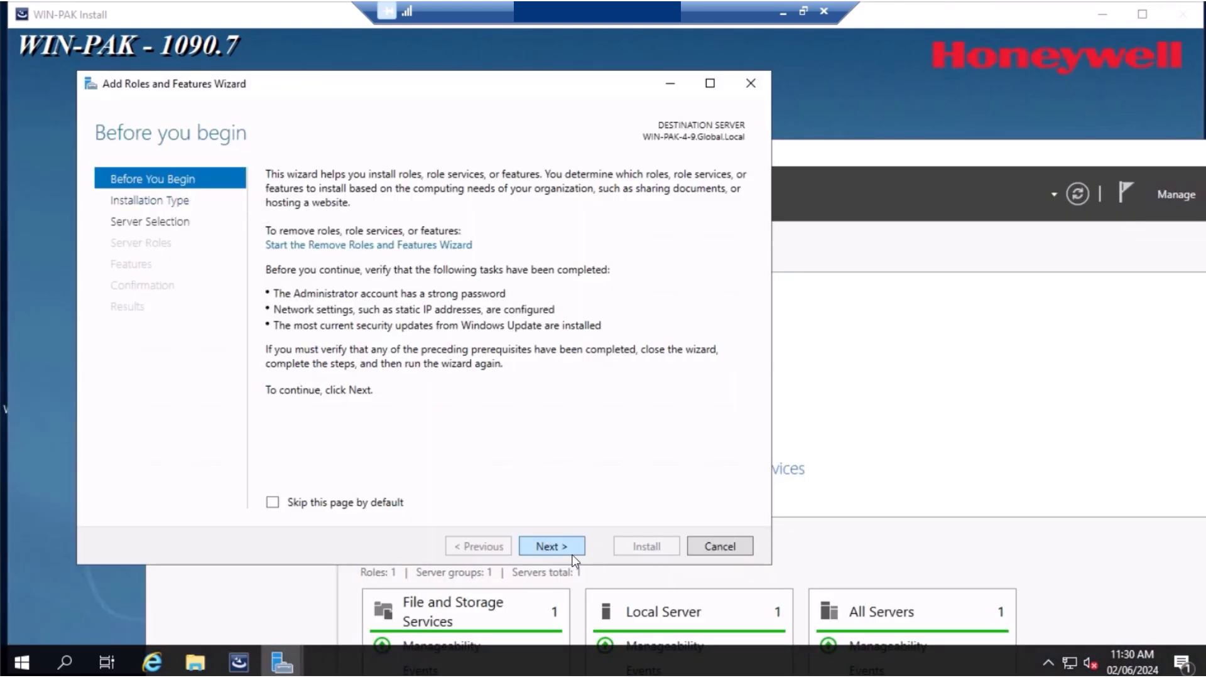
Keep the default installation type and server, and add Network Policy and Access Services with its management tools
{"action": "left_click", "coordinate": [274, 503]}
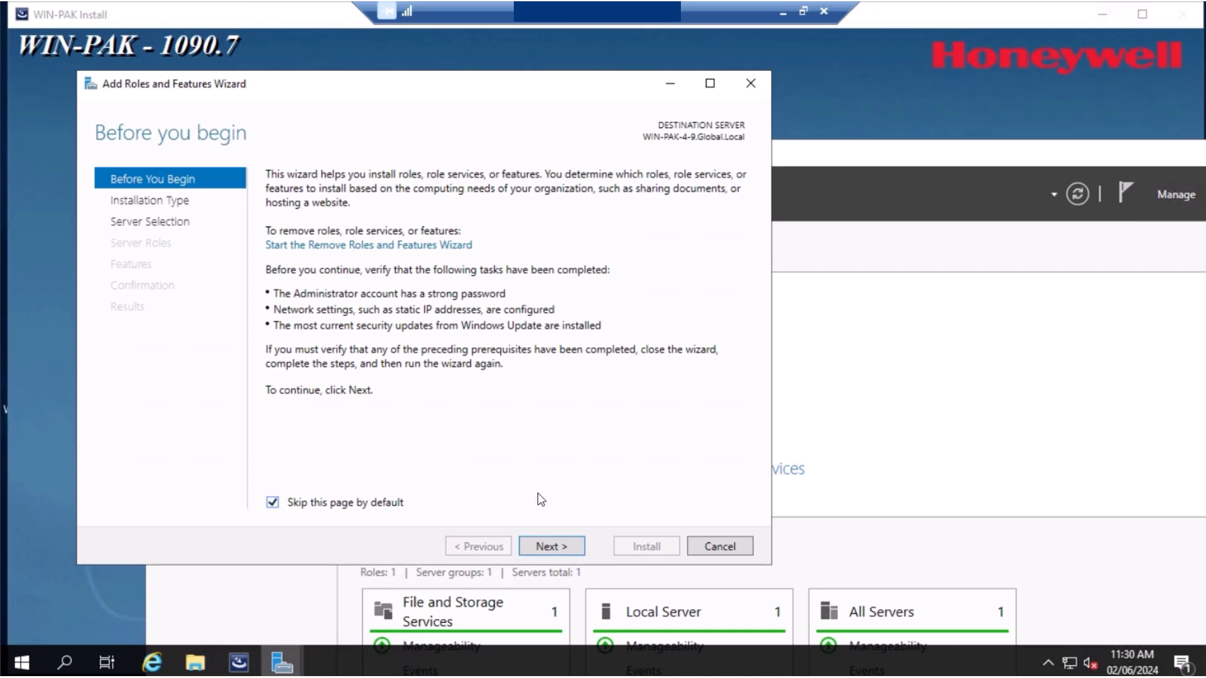
{"action": "left_click", "coordinate": [563, 547]}
{"action": "left_click", "coordinate": [563, 547]}
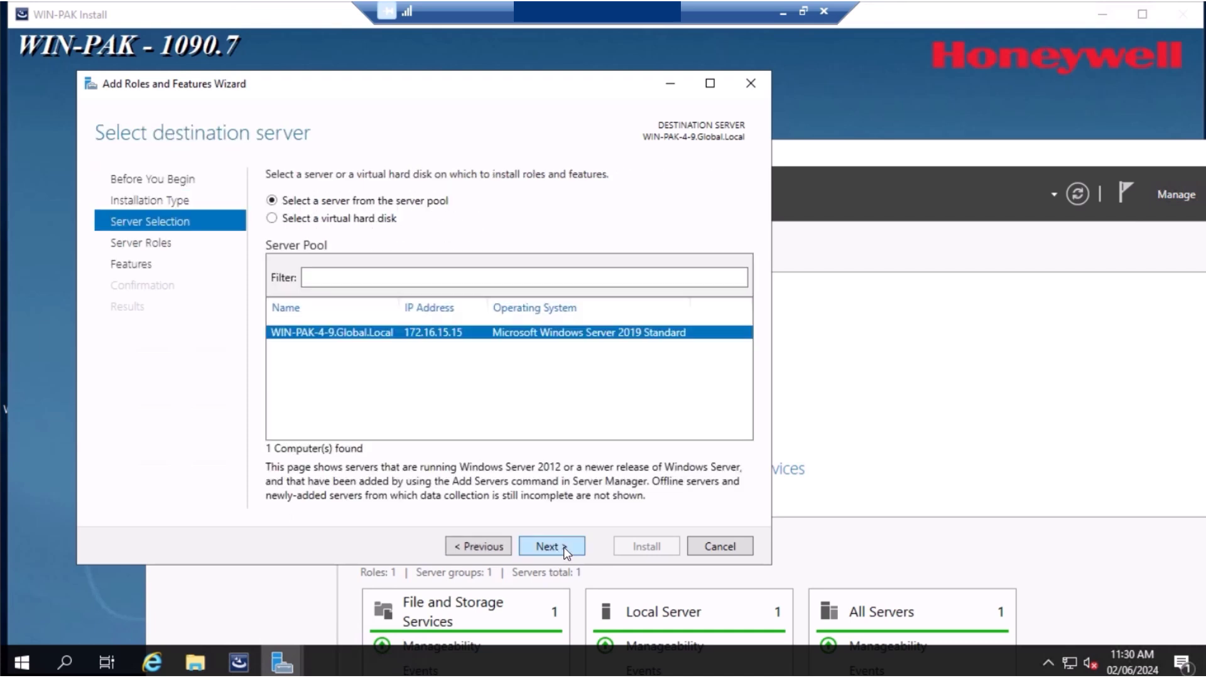
{"action": "left_click", "coordinate": [564, 547]}
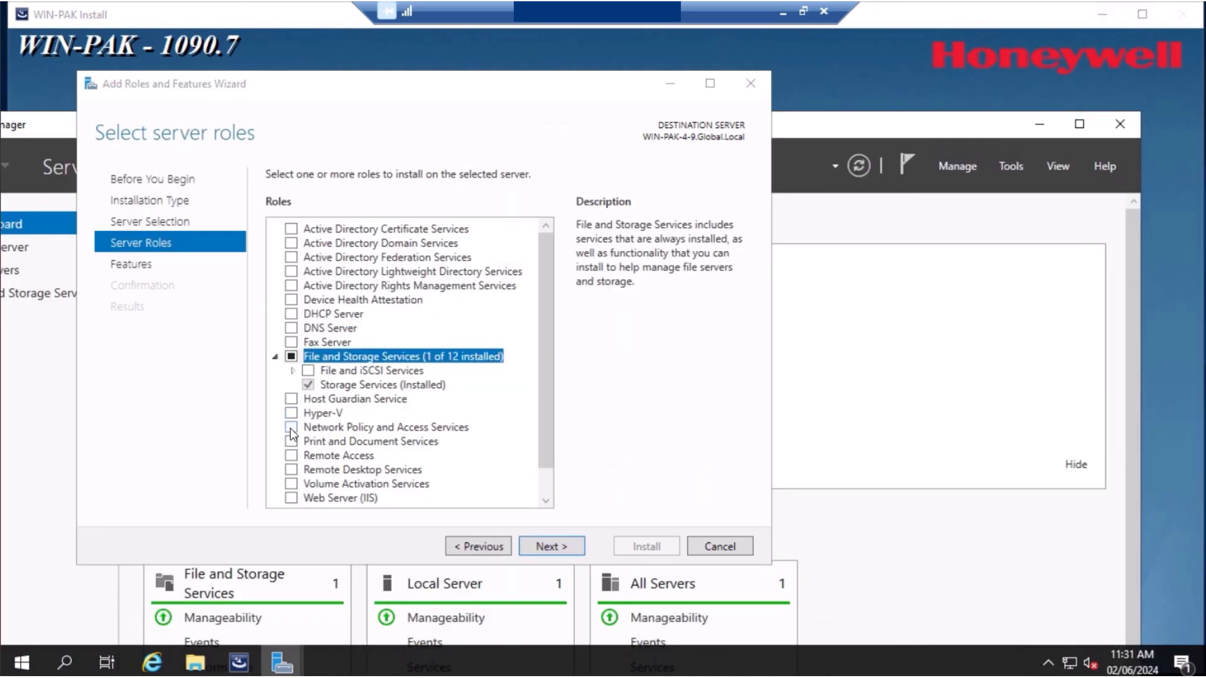
{"action": "left_click", "coordinate": [291, 428]}
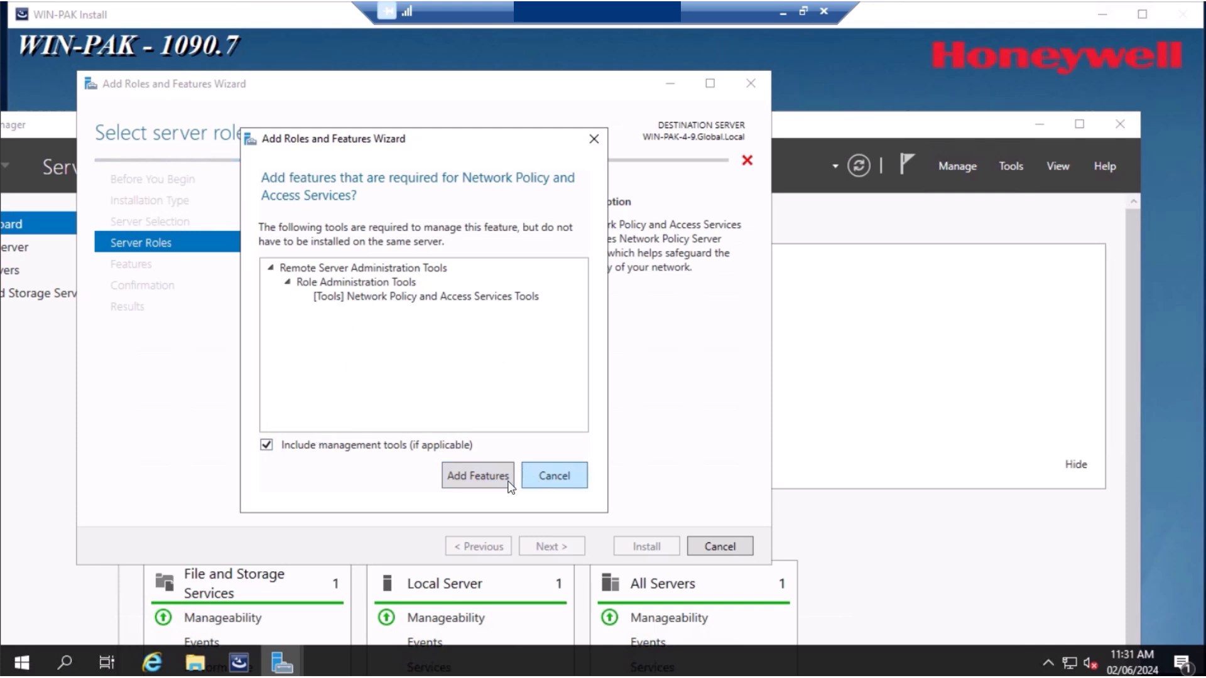
{"action": "left_click", "coordinate": [477, 475]}
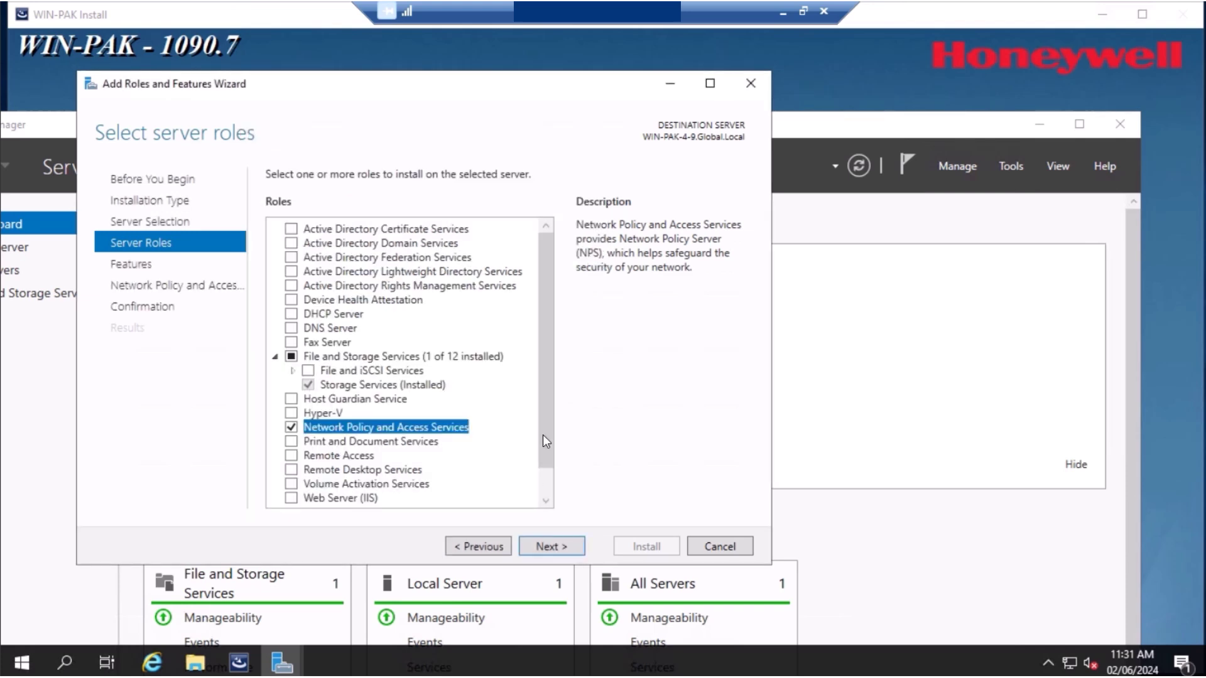
{"action": "left_click_drag", "start_coordinate": [552, 430], "coordinate": [543, 270]}
{"action": "scroll", "coordinate": [548, 487], "scroll_direction": "down", "scroll_amount": 1}
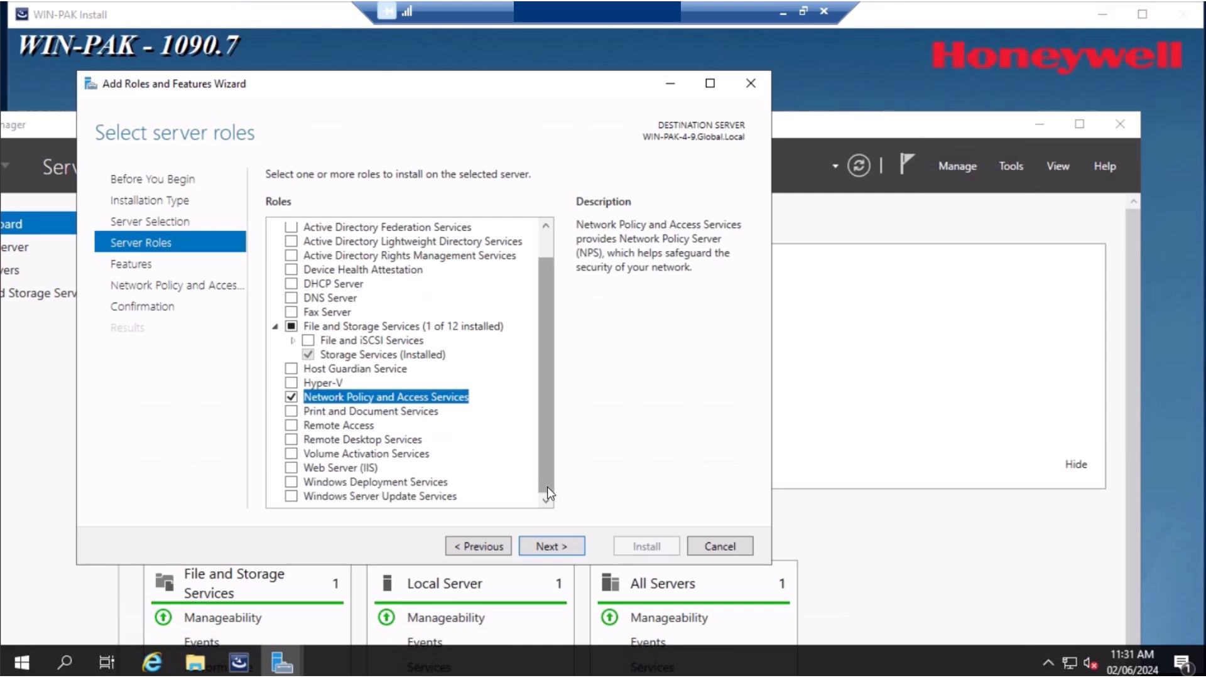
{"action": "left_click", "coordinate": [564, 546]}
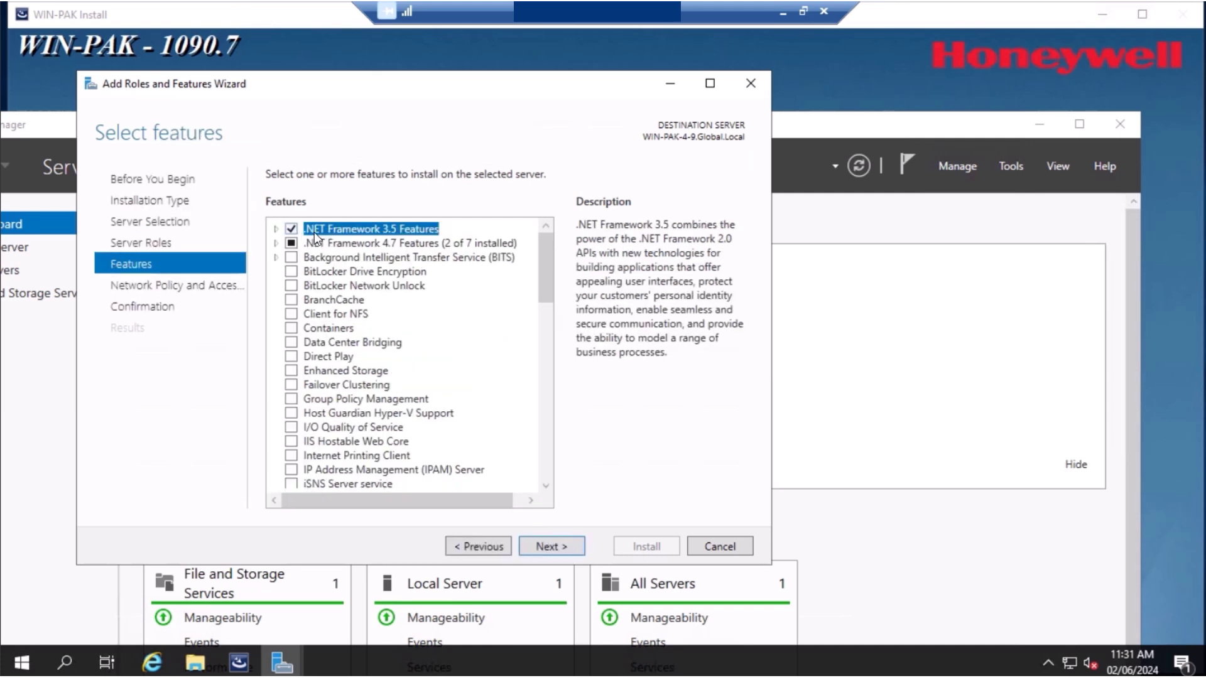
Add .NET Framework 3.5 HTTP Activation with its required features
{"action": "left_click", "coordinate": [274, 229]}
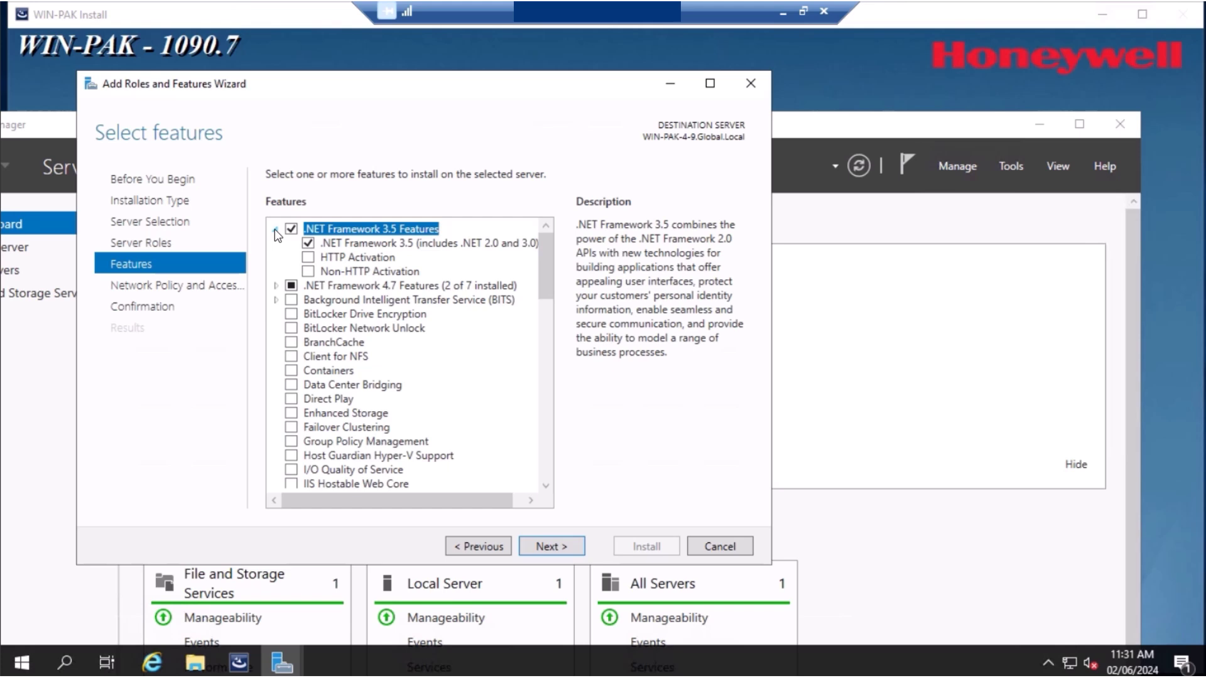
{"action": "left_click", "coordinate": [307, 257]}
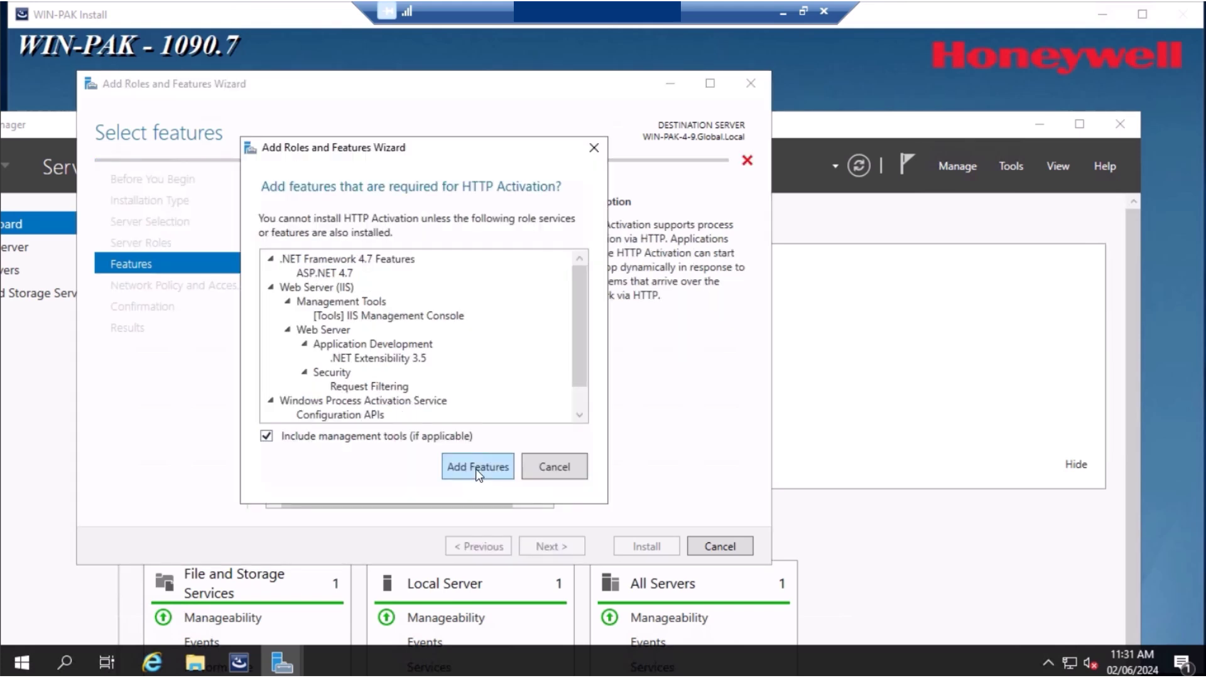
{"action": "left_click", "coordinate": [475, 471]}
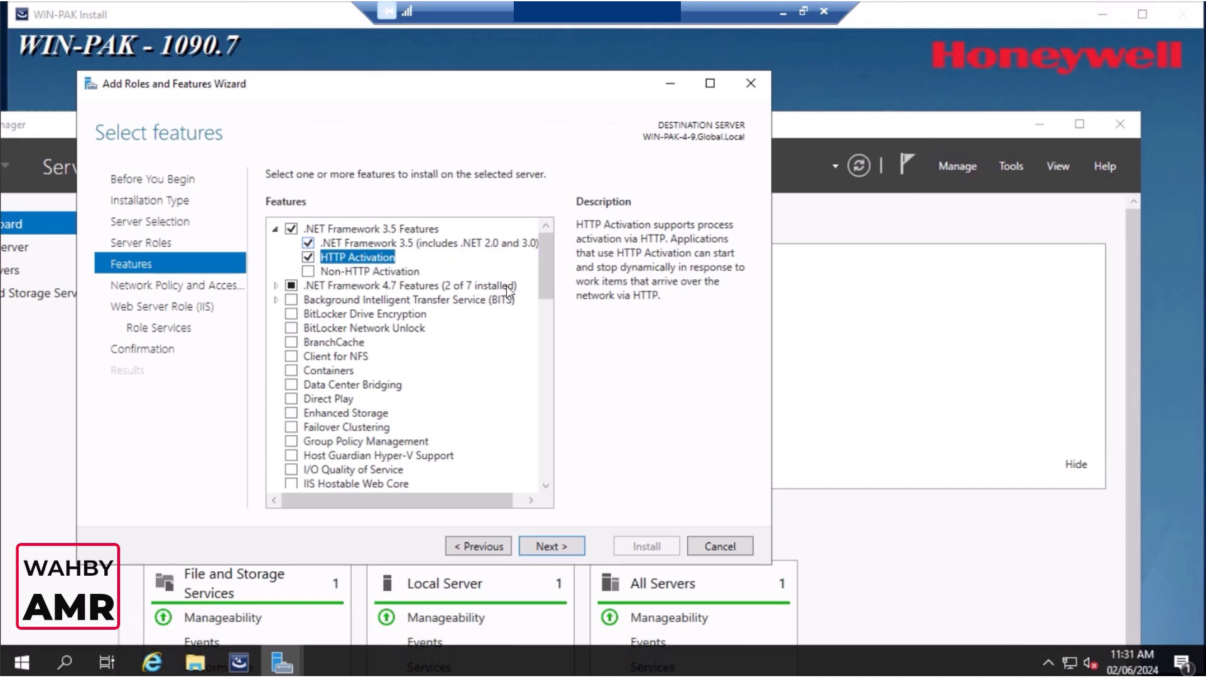
{"action": "left_click", "coordinate": [276, 286]}
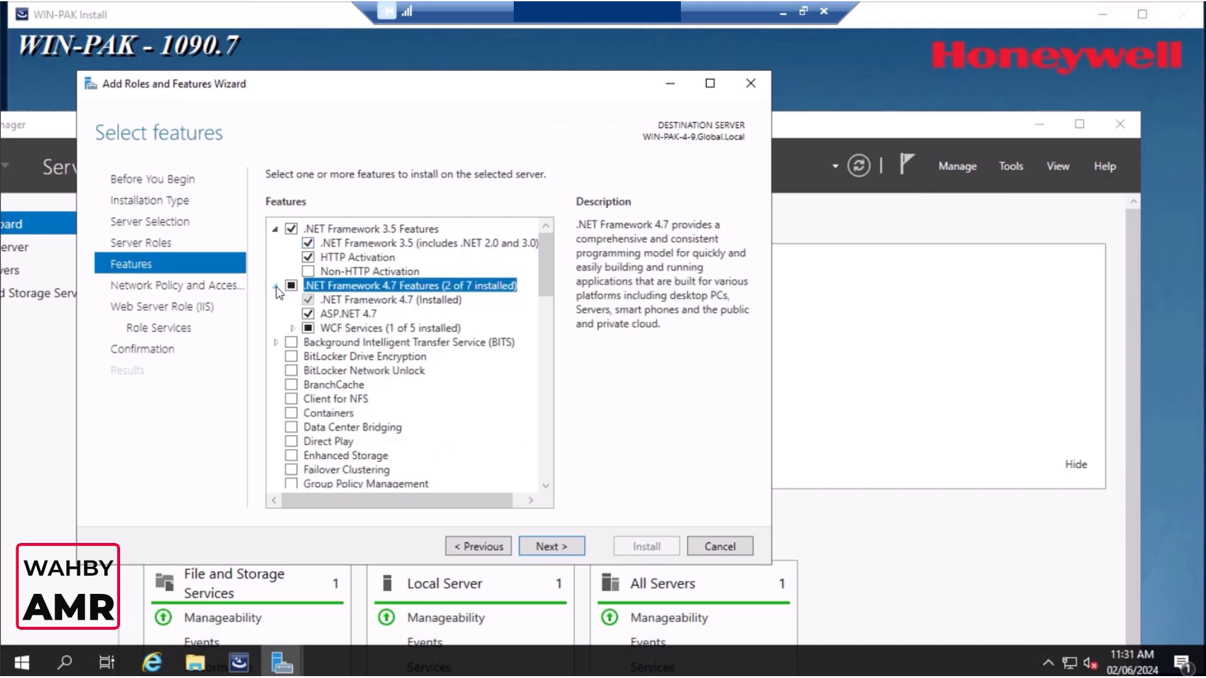
Accept the default web server role services and start the installation
{"action": "left_click", "coordinate": [574, 545]}
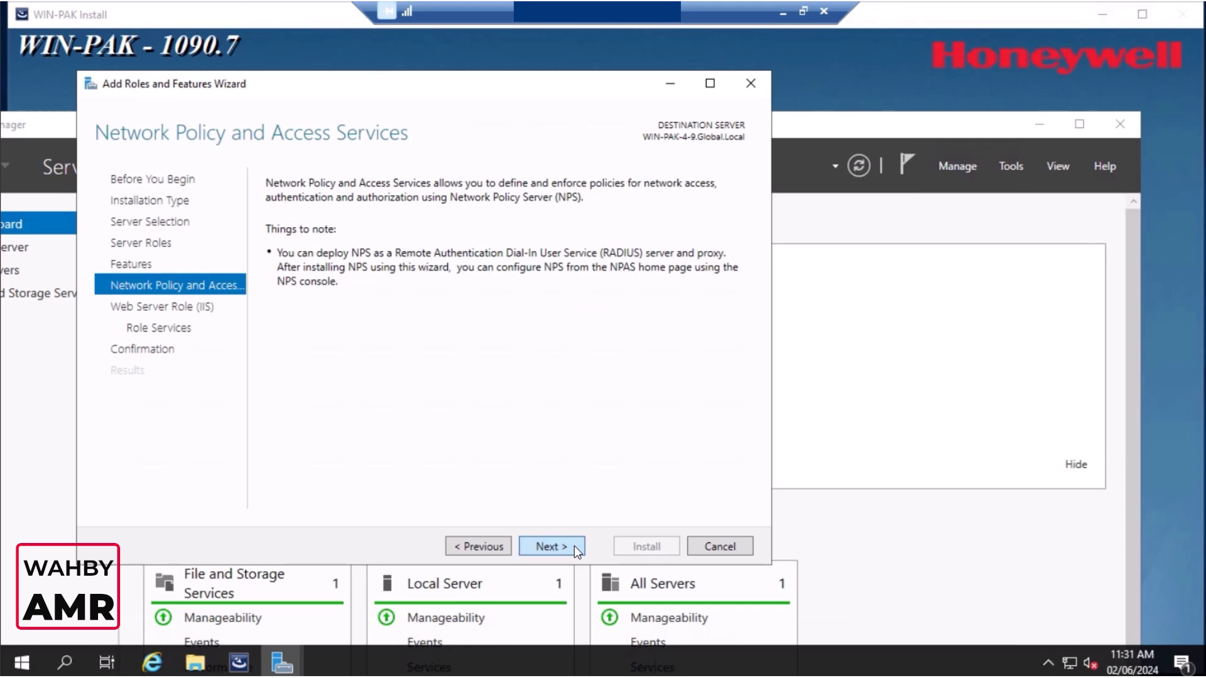
{"action": "left_click", "coordinate": [574, 545]}
{"action": "left_click", "coordinate": [574, 545]}
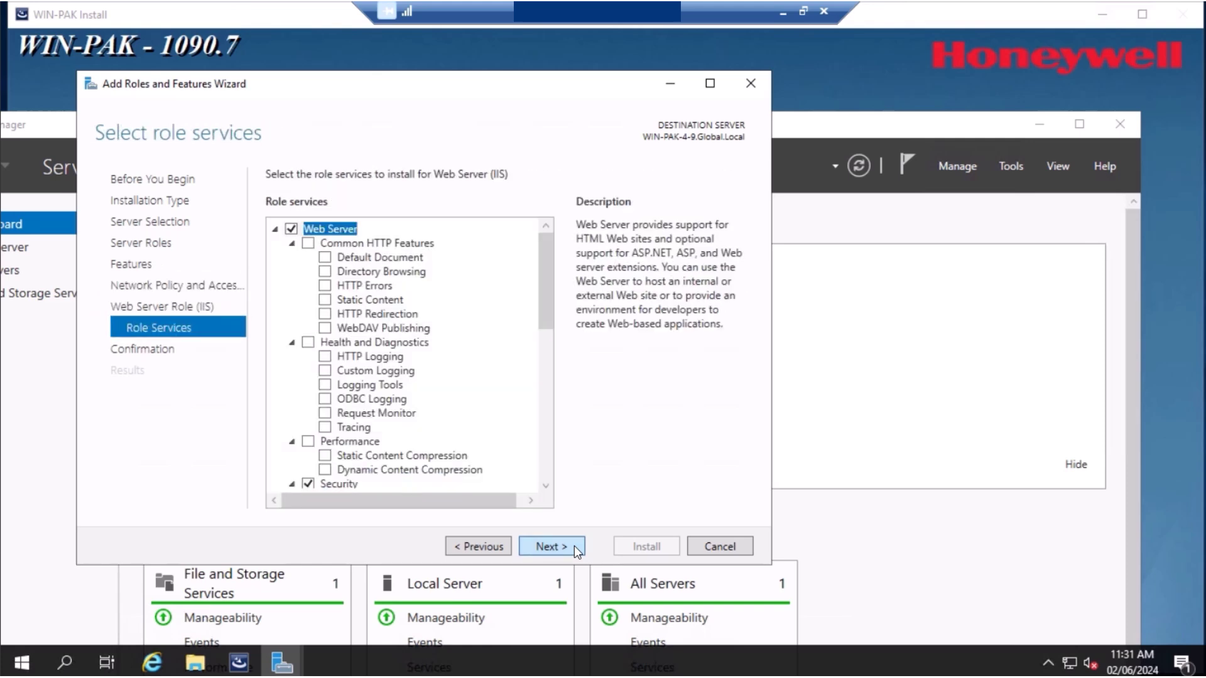
{"action": "left_click", "coordinate": [574, 545]}
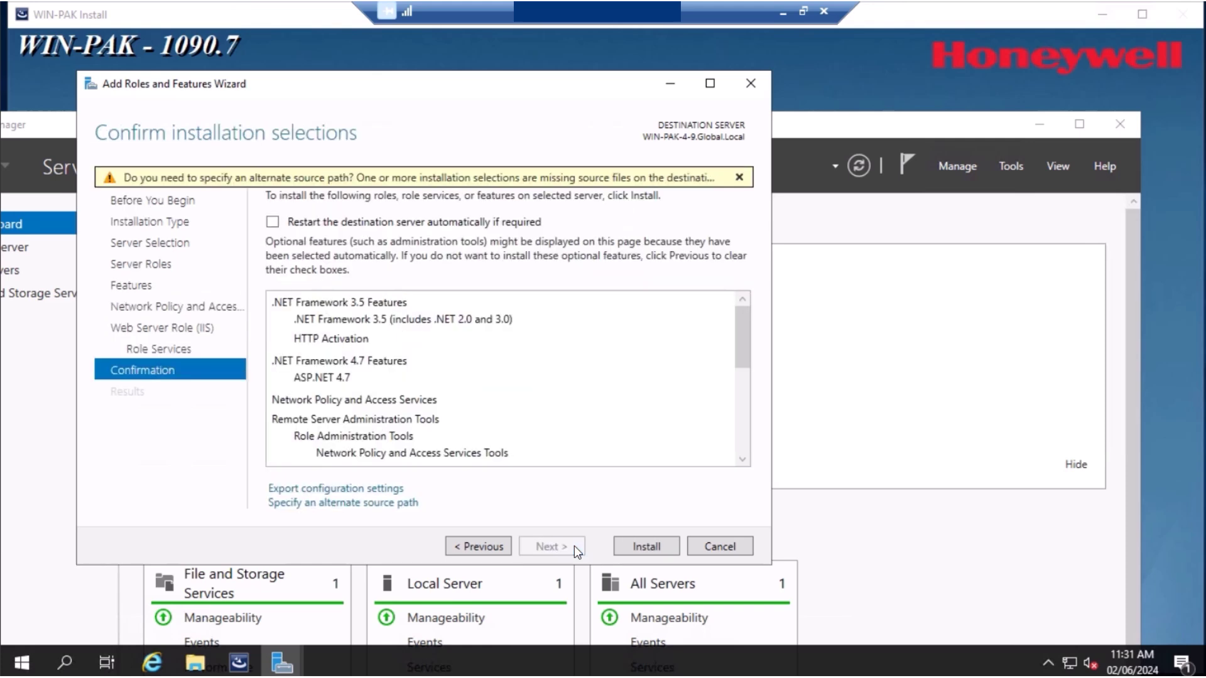
{"action": "left_click", "coordinate": [635, 547]}
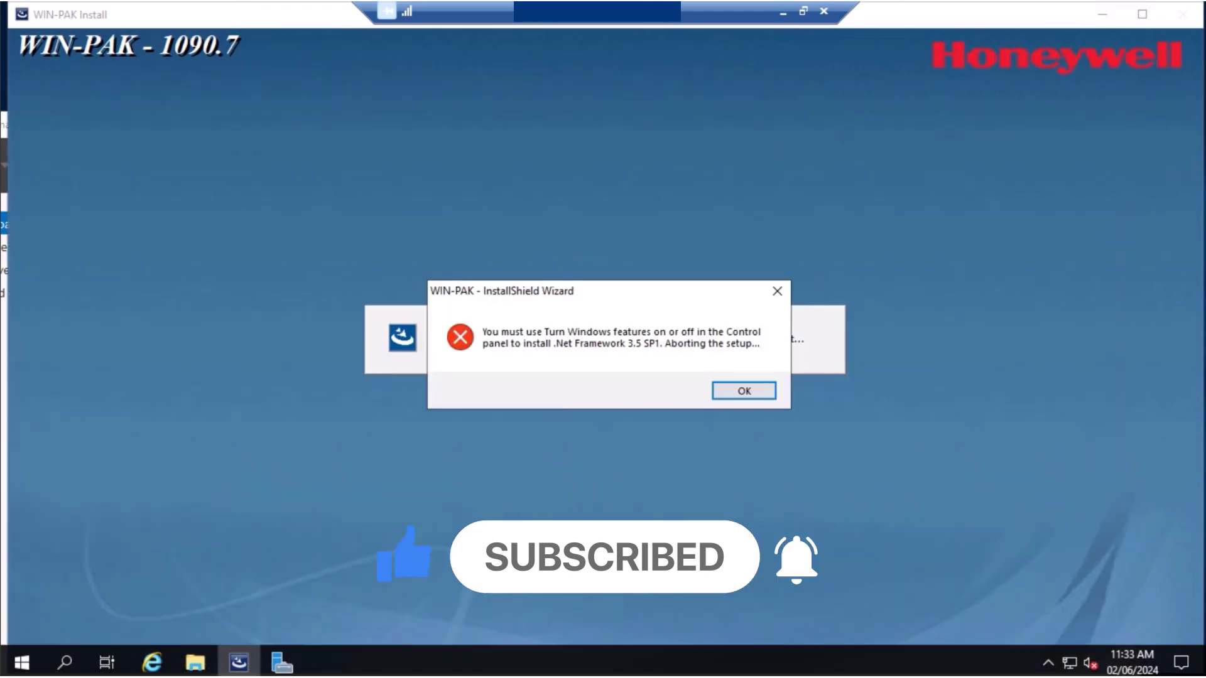
Dismiss the .NET Framework 3.5 SP1 error so the installer closes
{"action": "left_click", "coordinate": [744, 391]}
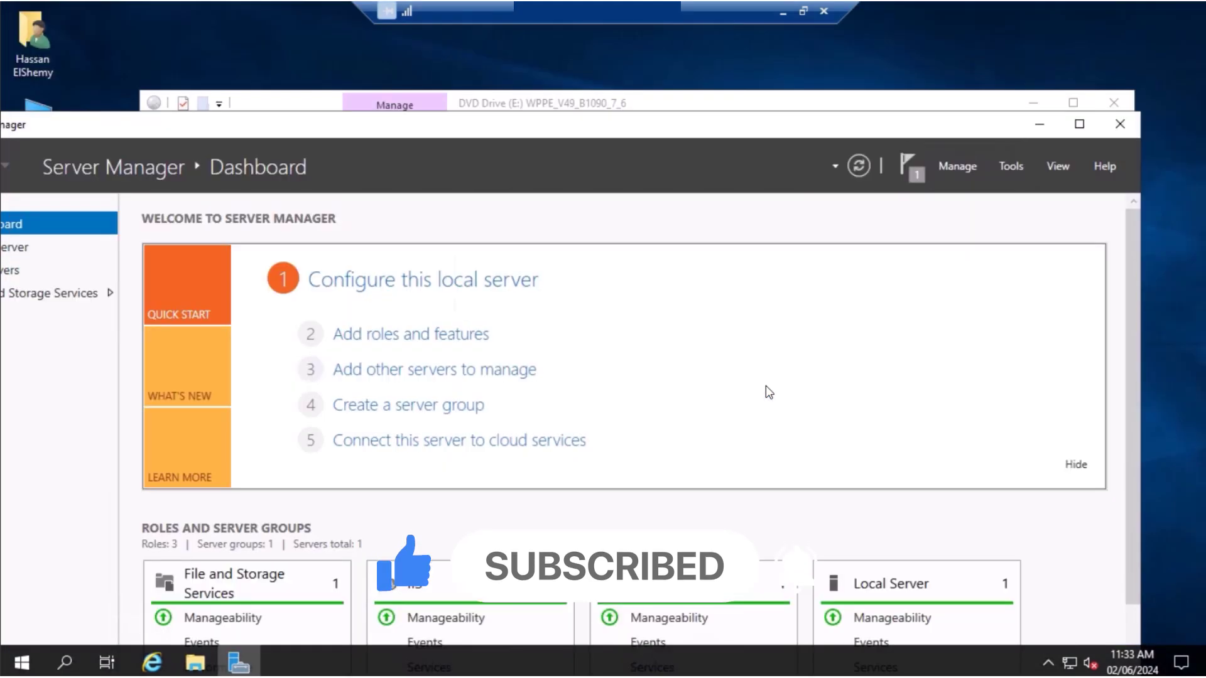
Relaunch setup as administrator from the disc and accept the reboot notice
{"action": "left_click", "coordinate": [1039, 124]}
{"action": "right_click", "coordinate": [344, 343]}
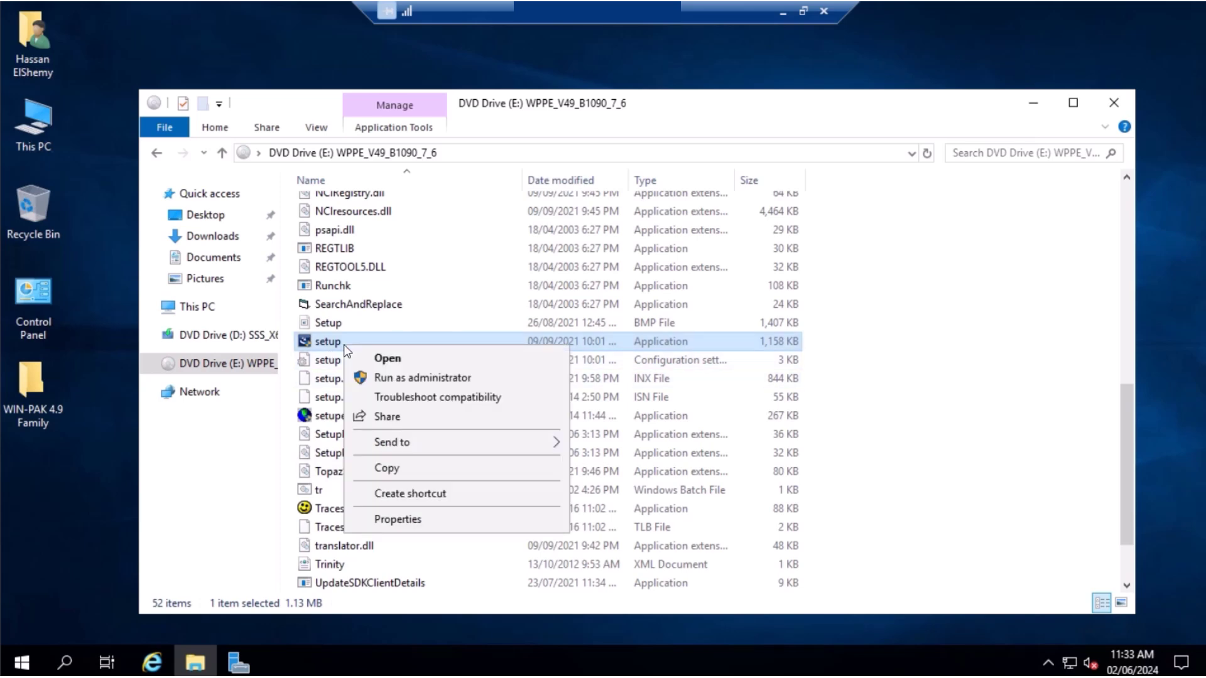
{"action": "left_click", "coordinate": [391, 379]}
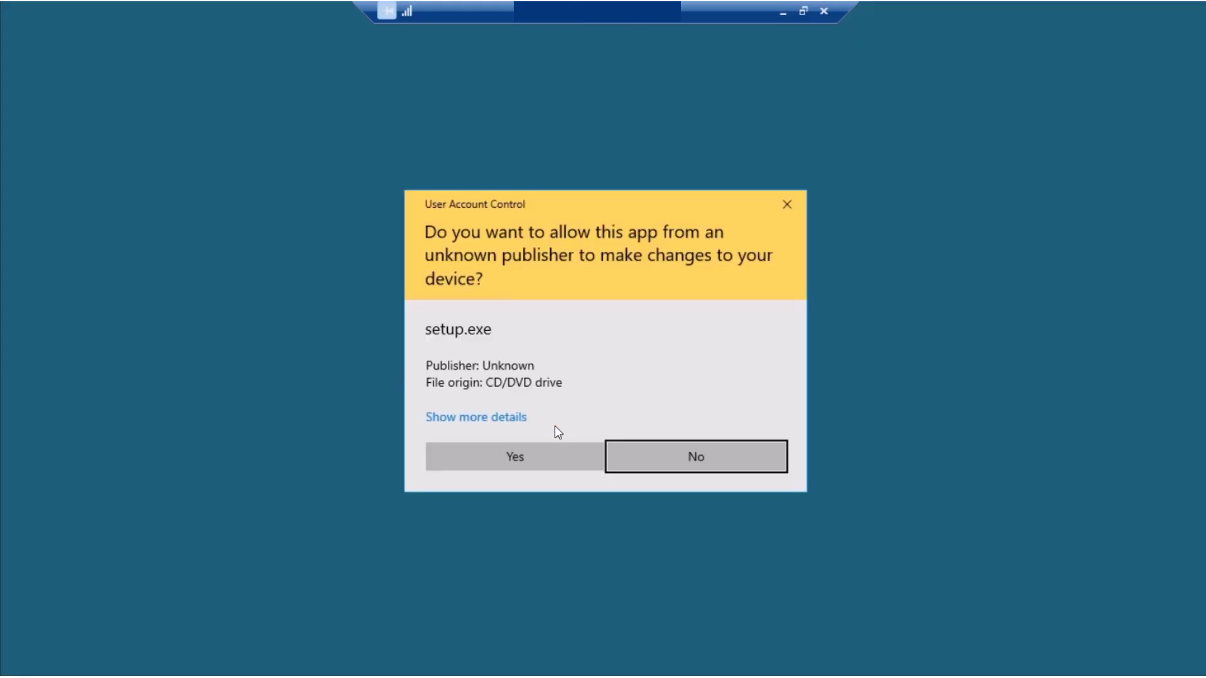
{"action": "left_click", "coordinate": [551, 453]}
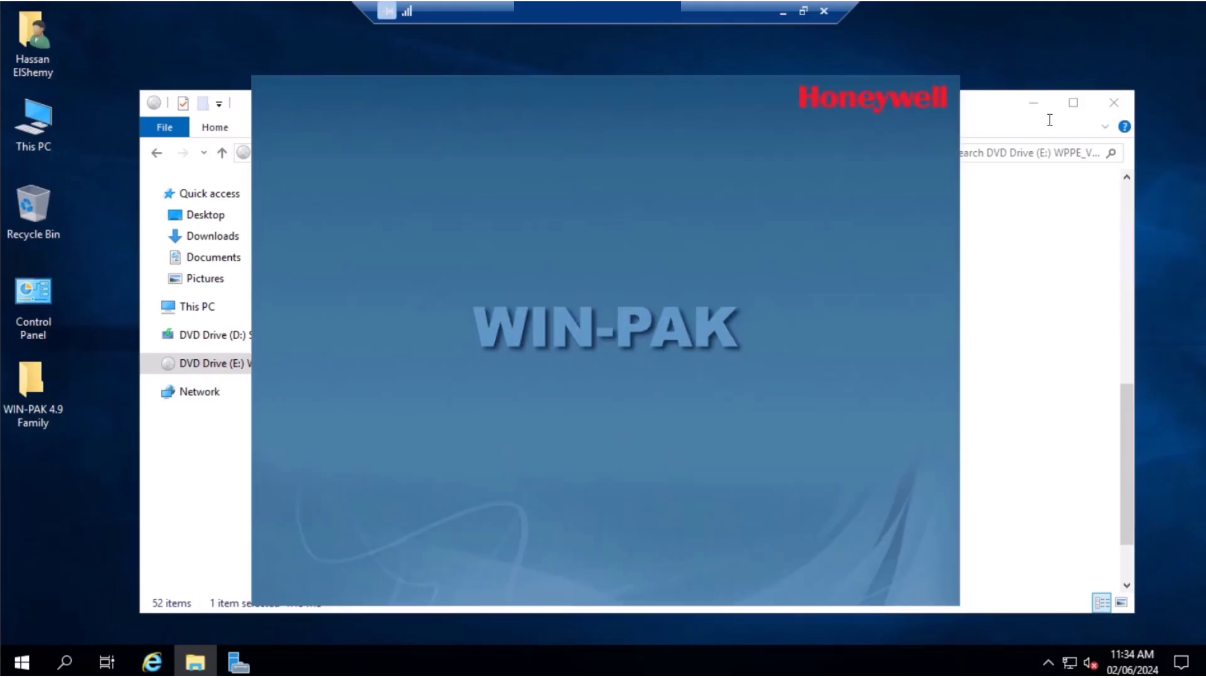
{"action": "left_click", "coordinate": [1039, 108]}
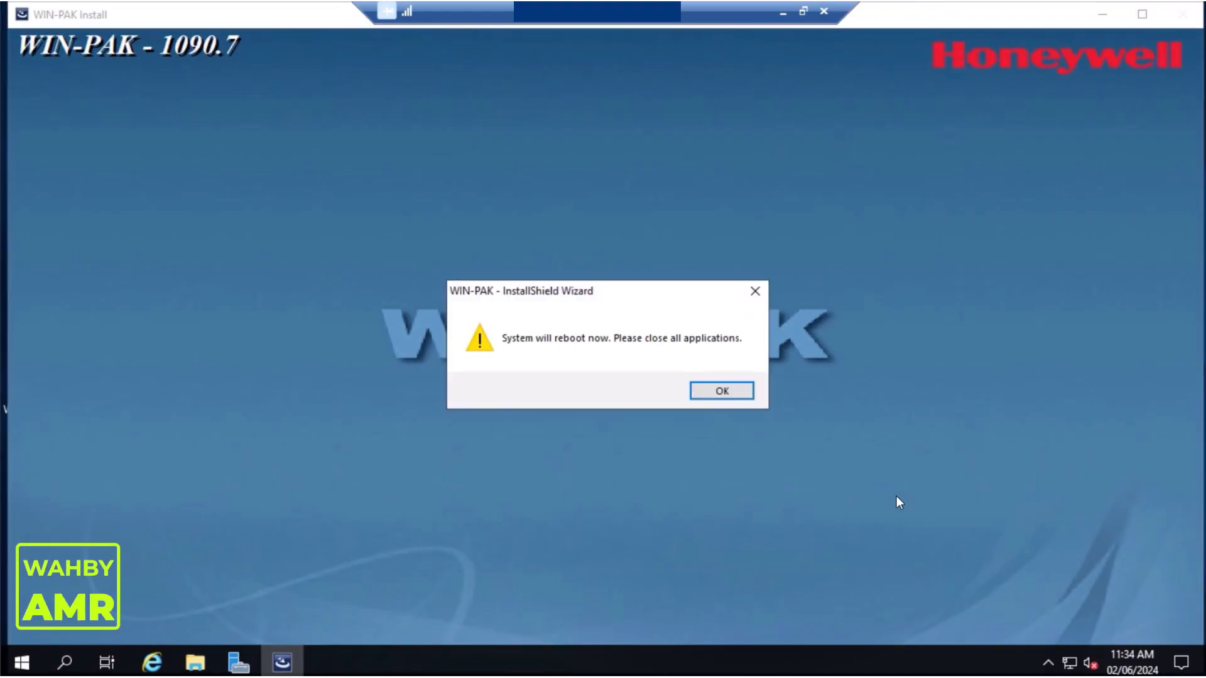
{"action": "left_click", "coordinate": [737, 394]}
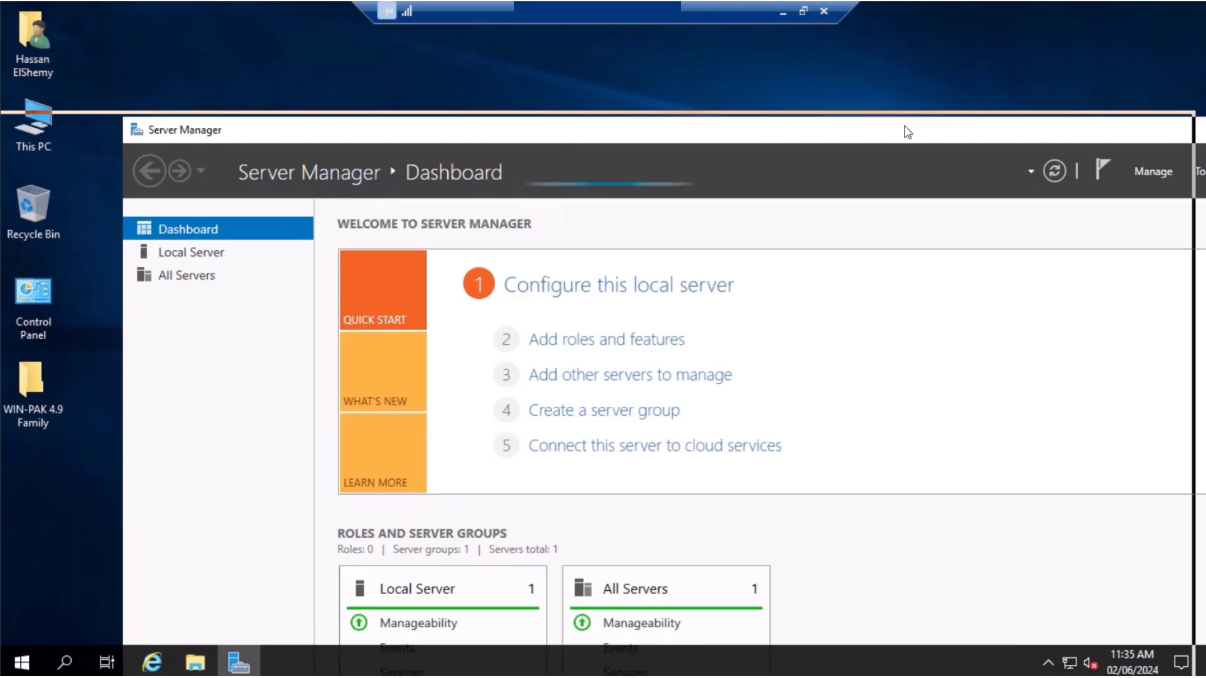
Minimize Server Manager to reveal the desktop
{"action": "left_click", "coordinate": [1091, 125]}
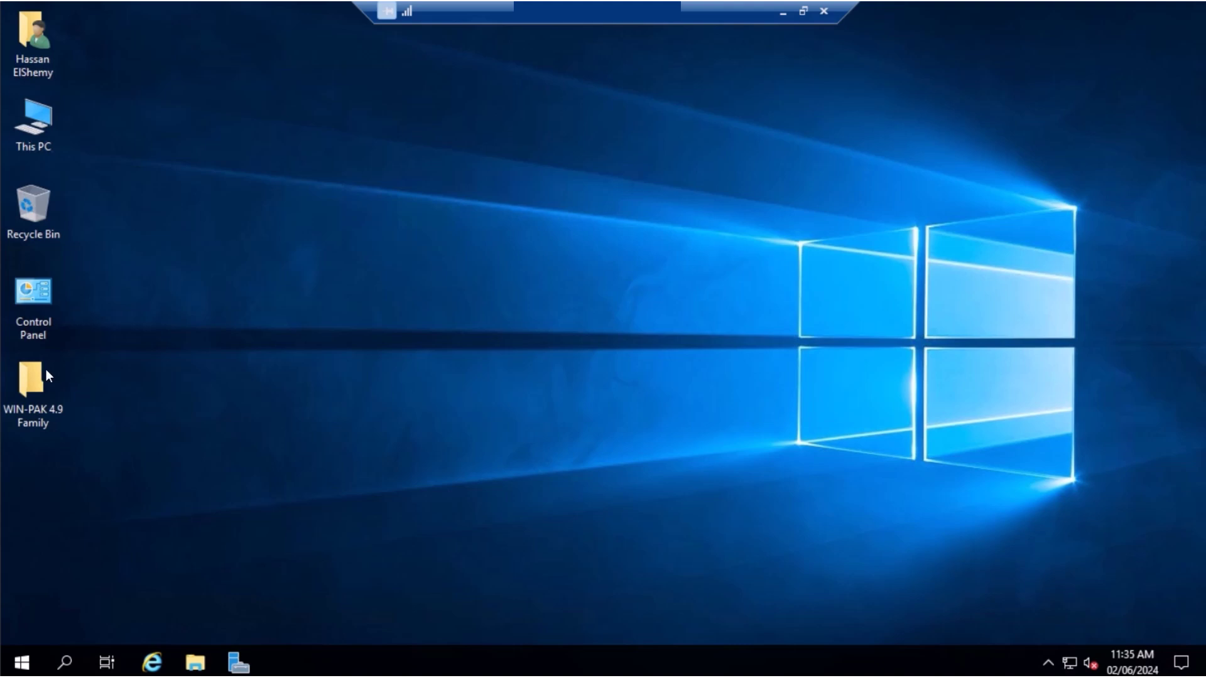
Open WIN-PAK 4.9 Family > WIN-PAK 4.9 Family and mount the disc image
{"action": "double_click", "coordinate": [43, 387]}
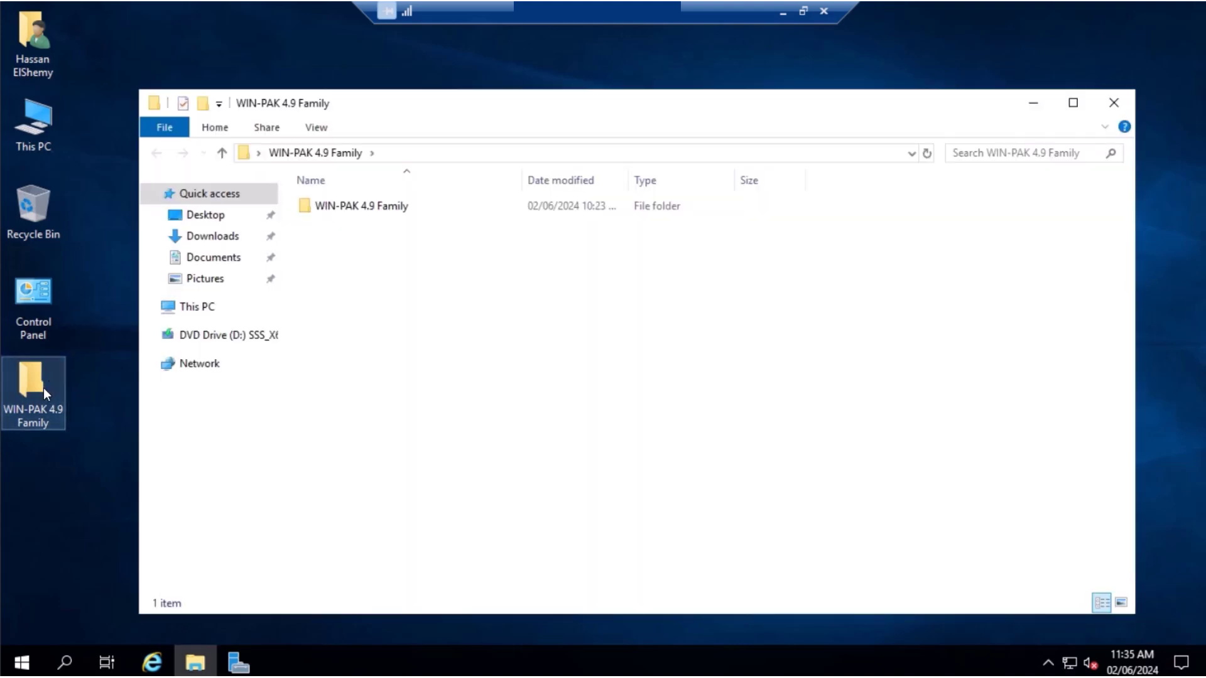
{"action": "double_click", "coordinate": [393, 209]}
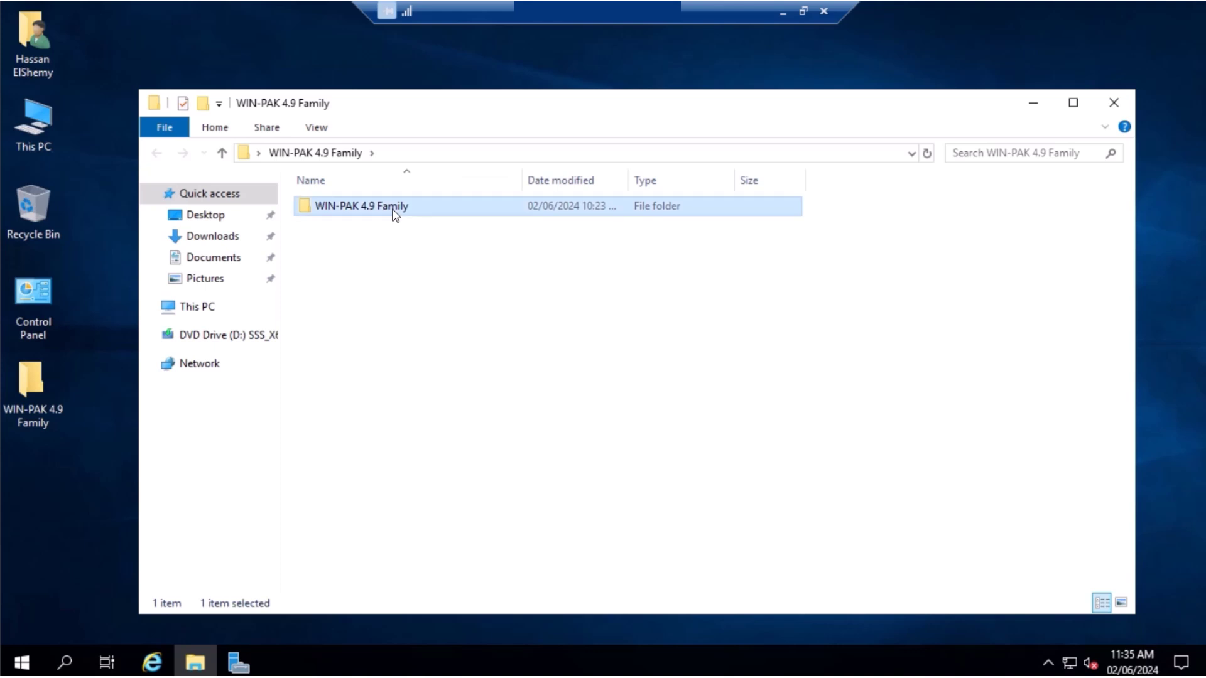
{"action": "double_click", "coordinate": [422, 317]}
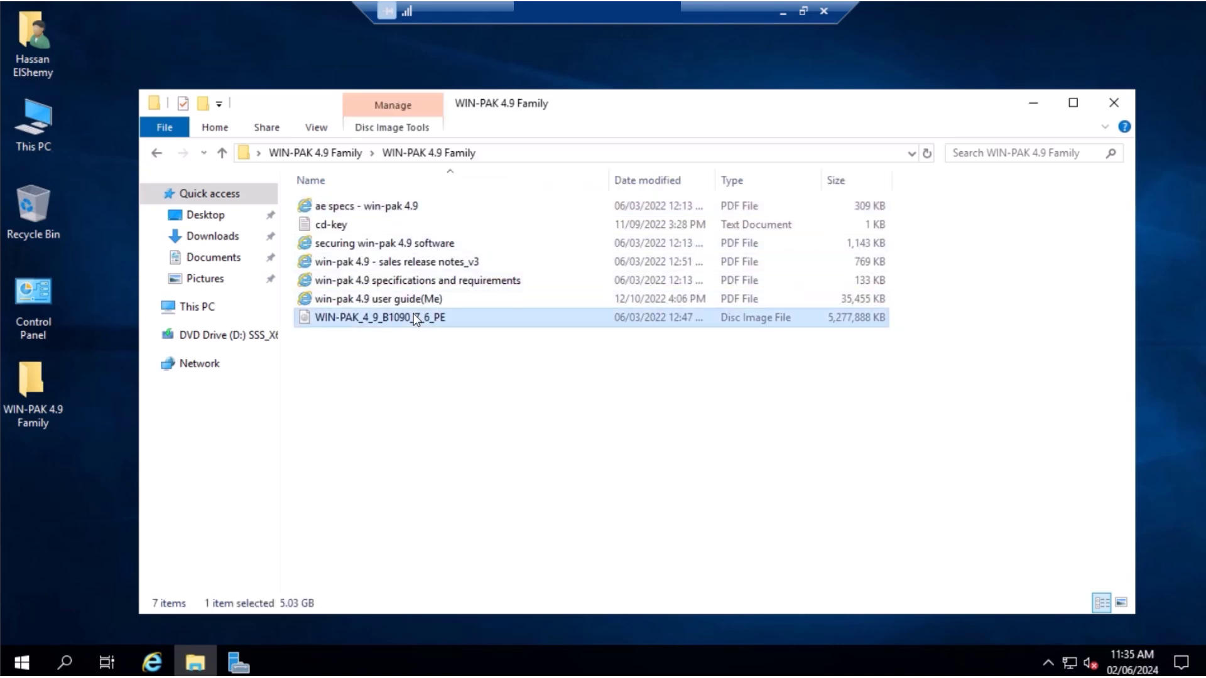
Launch the disc's setup program with administrator rights
{"action": "scroll", "coordinate": [514, 435], "scroll_direction": "down", "scroll_amount": 6}
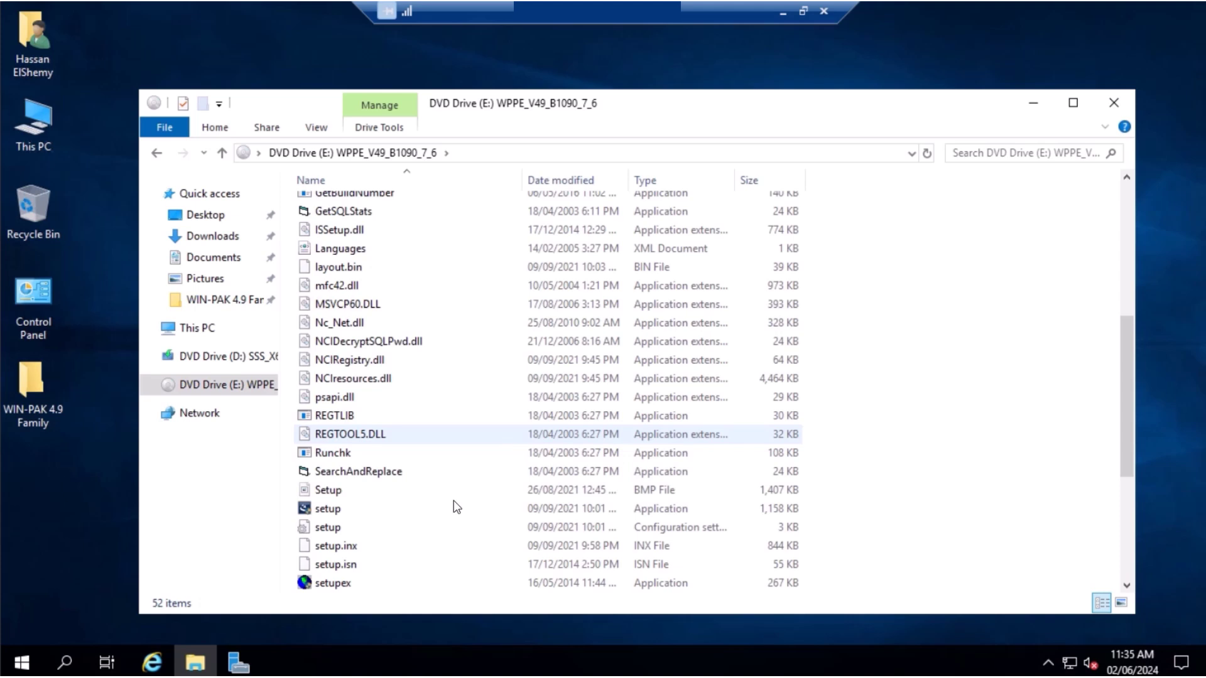
{"action": "scroll", "coordinate": [427, 531], "scroll_direction": "down", "scroll_amount": 1}
{"action": "left_click", "coordinate": [338, 455]}
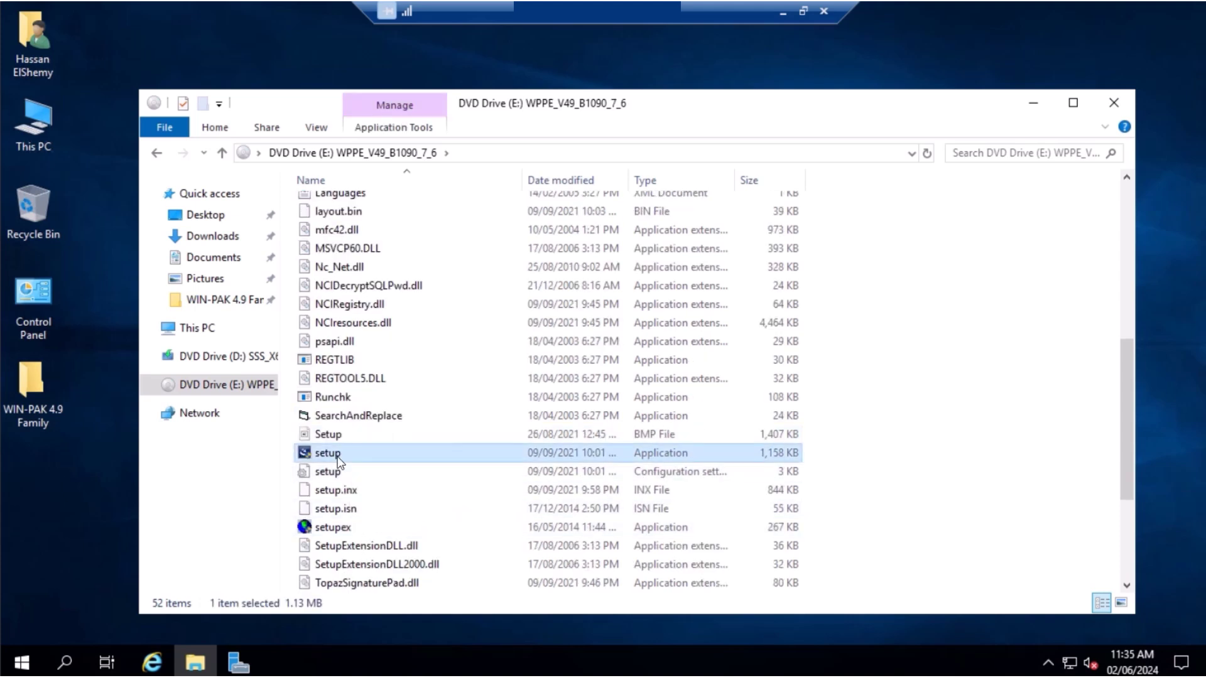
{"action": "right_click", "coordinate": [346, 453]}
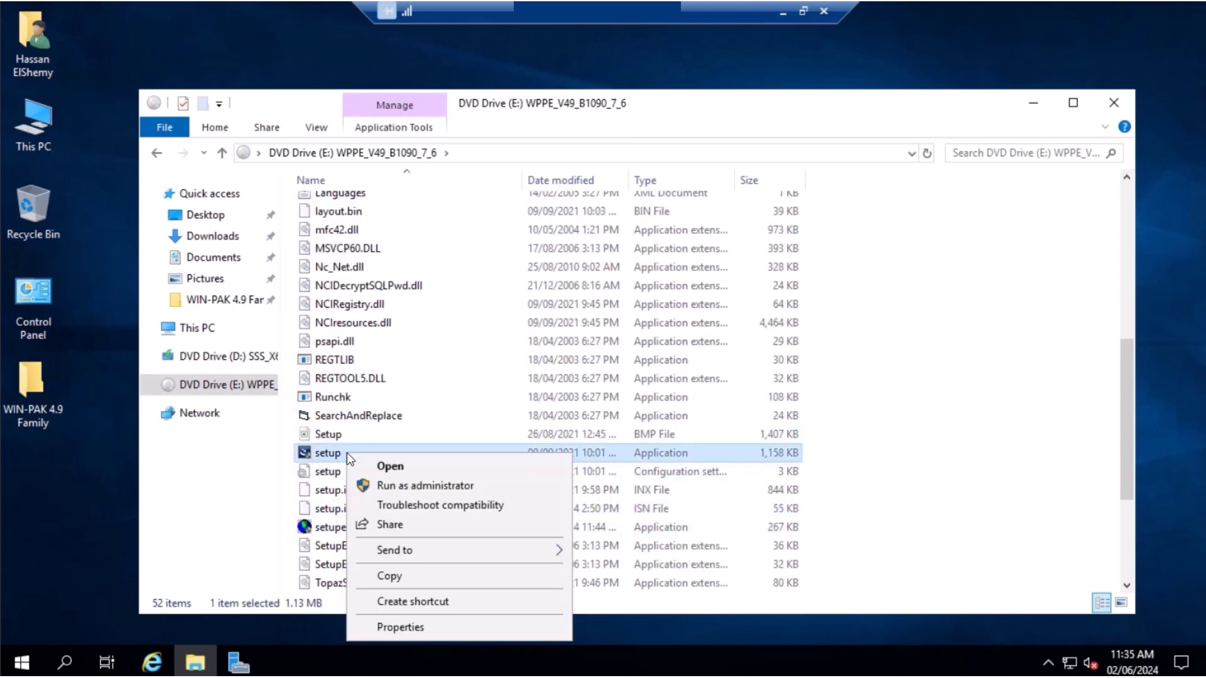
{"action": "left_click", "coordinate": [395, 488]}
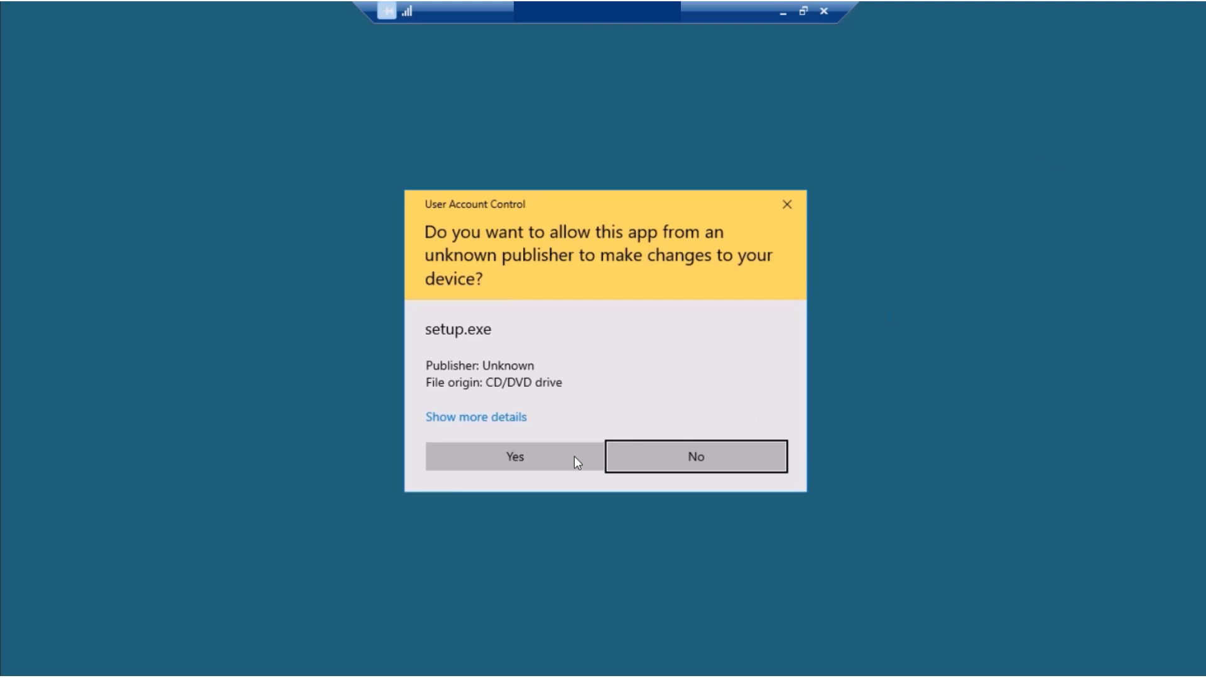
Allow setup through UAC, pass the welcome and services pages, and accept the license agreement
{"action": "left_click", "coordinate": [574, 456]}
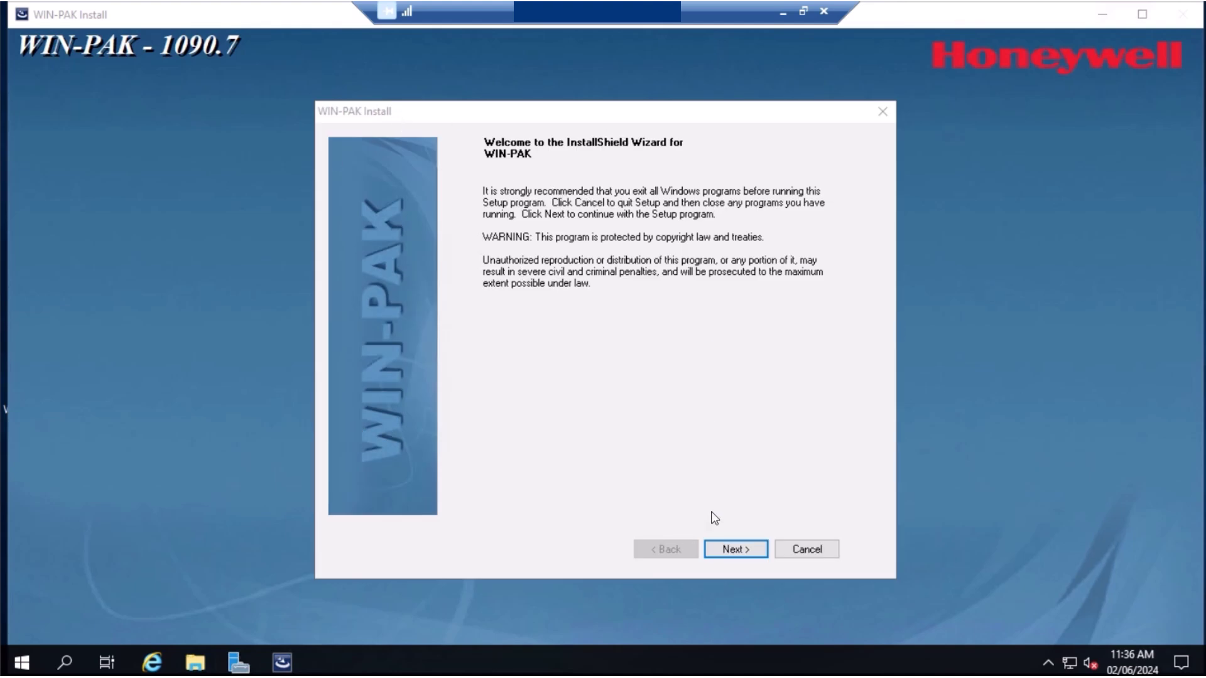
{"action": "left_click", "coordinate": [749, 551]}
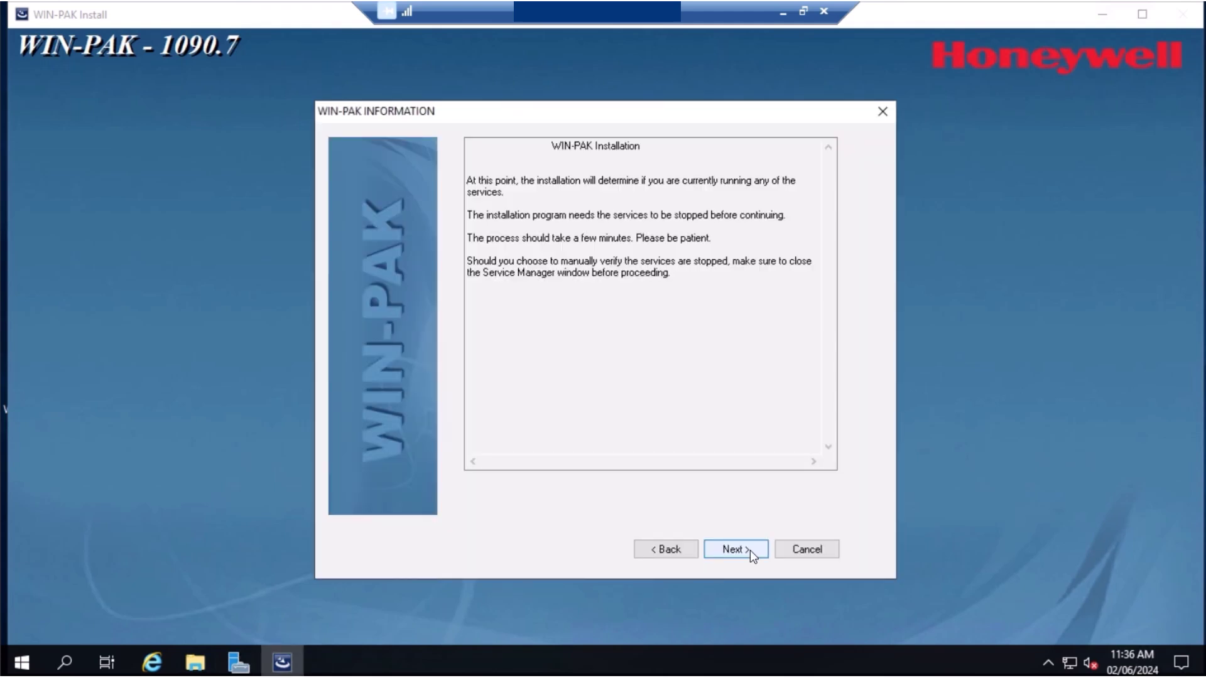
{"action": "left_click", "coordinate": [750, 550]}
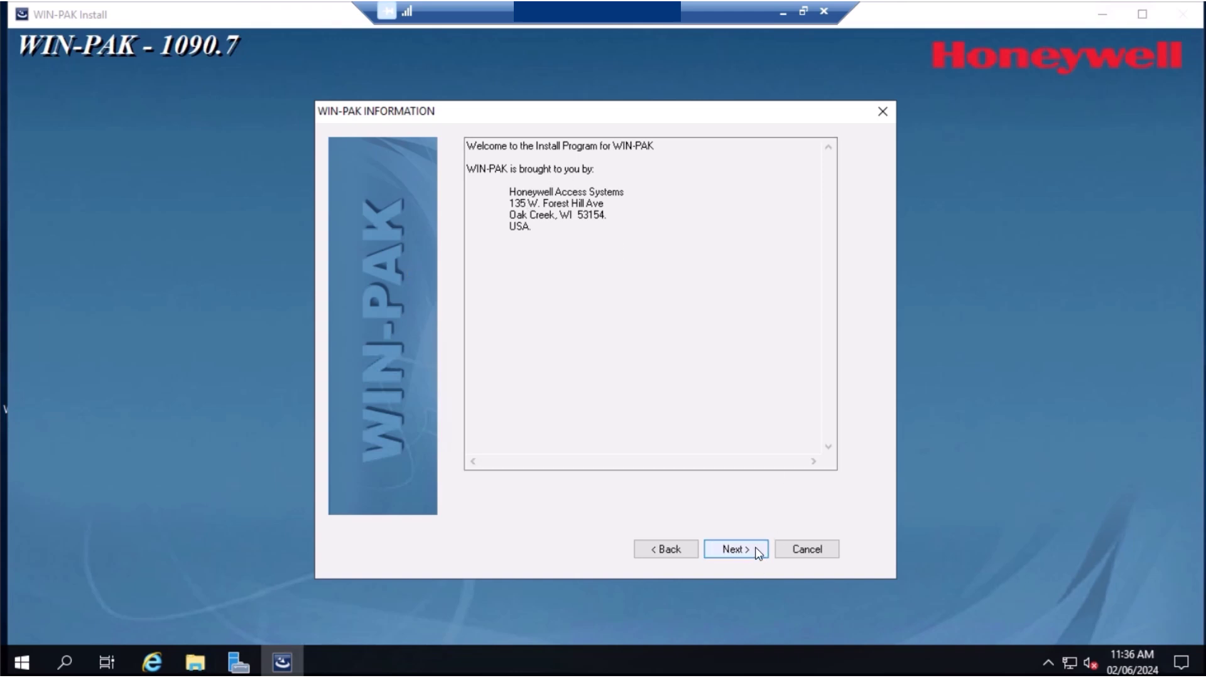
{"action": "left_click", "coordinate": [734, 548]}
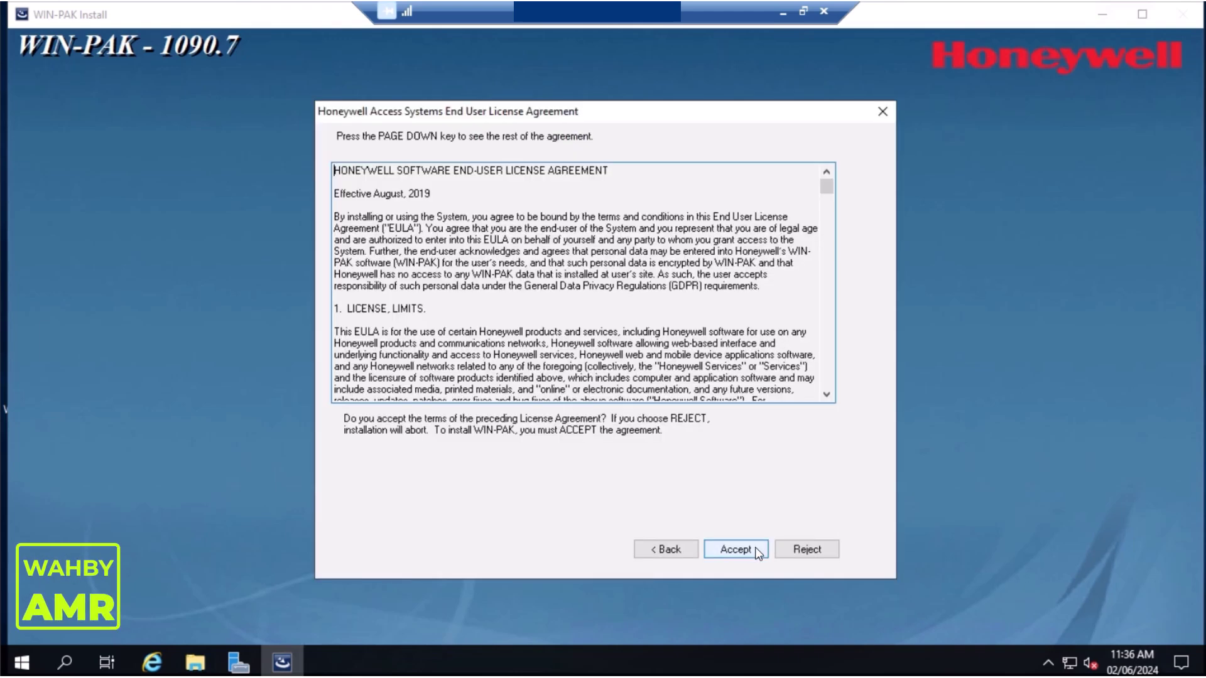
{"action": "left_click", "coordinate": [755, 549]}
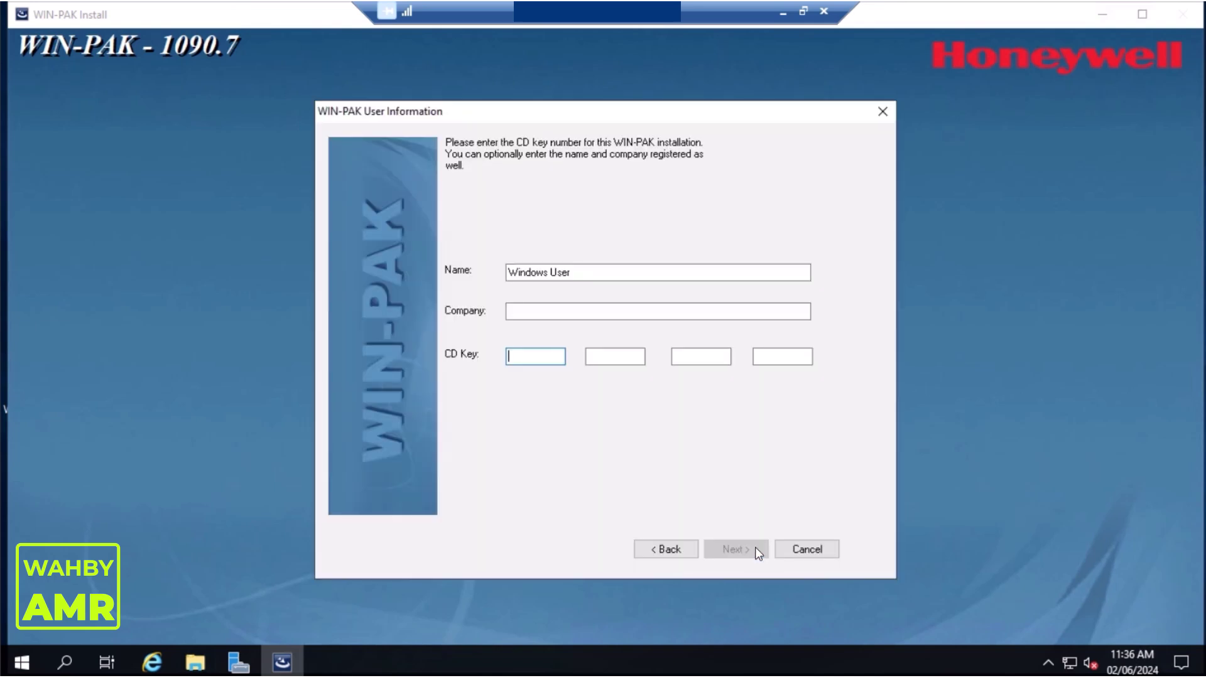
Enter the WIN-PAK PE CD key and confirm it is valid
{"action": "left_click", "coordinate": [551, 310]}
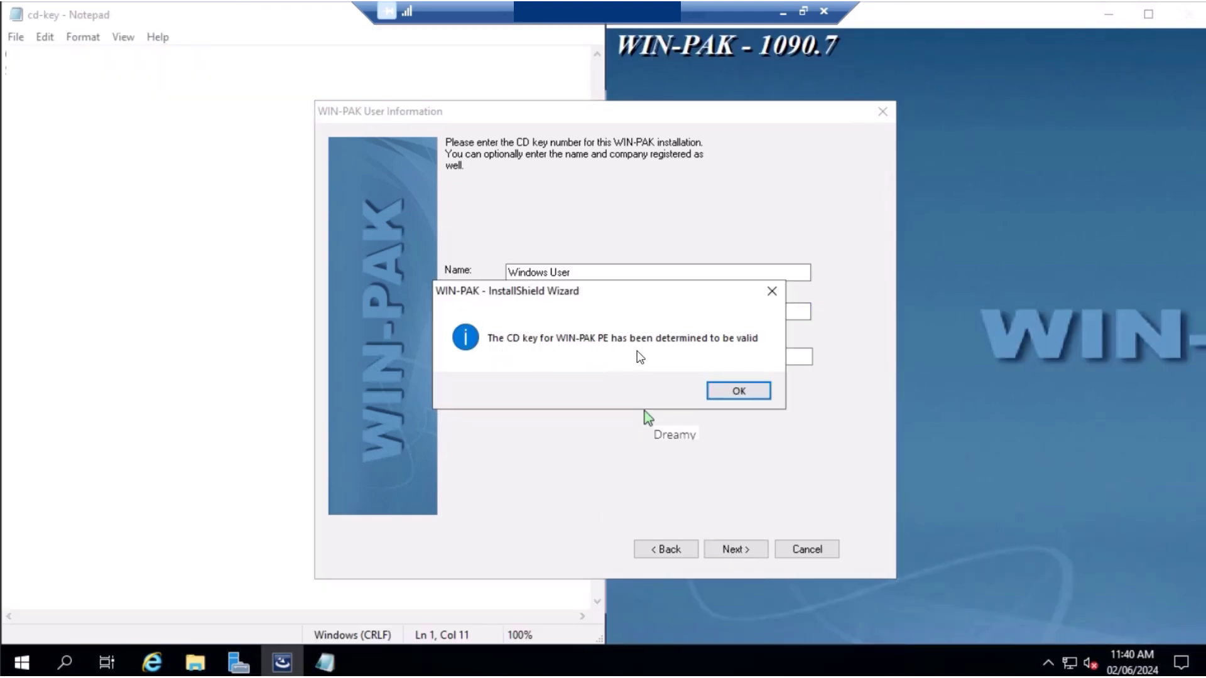
{"action": "left_click", "coordinate": [744, 395]}
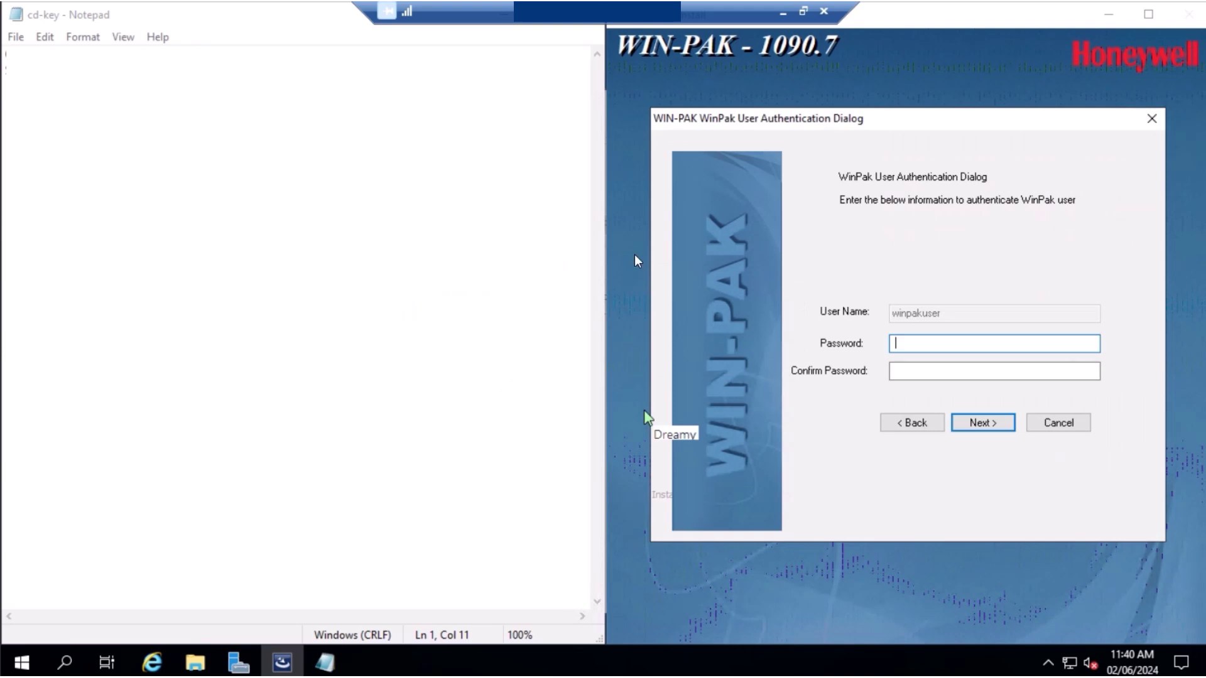
Move the cd-key notes aside and minimize them, then maximize the installer window
{"action": "left_click", "coordinate": [526, 110]}
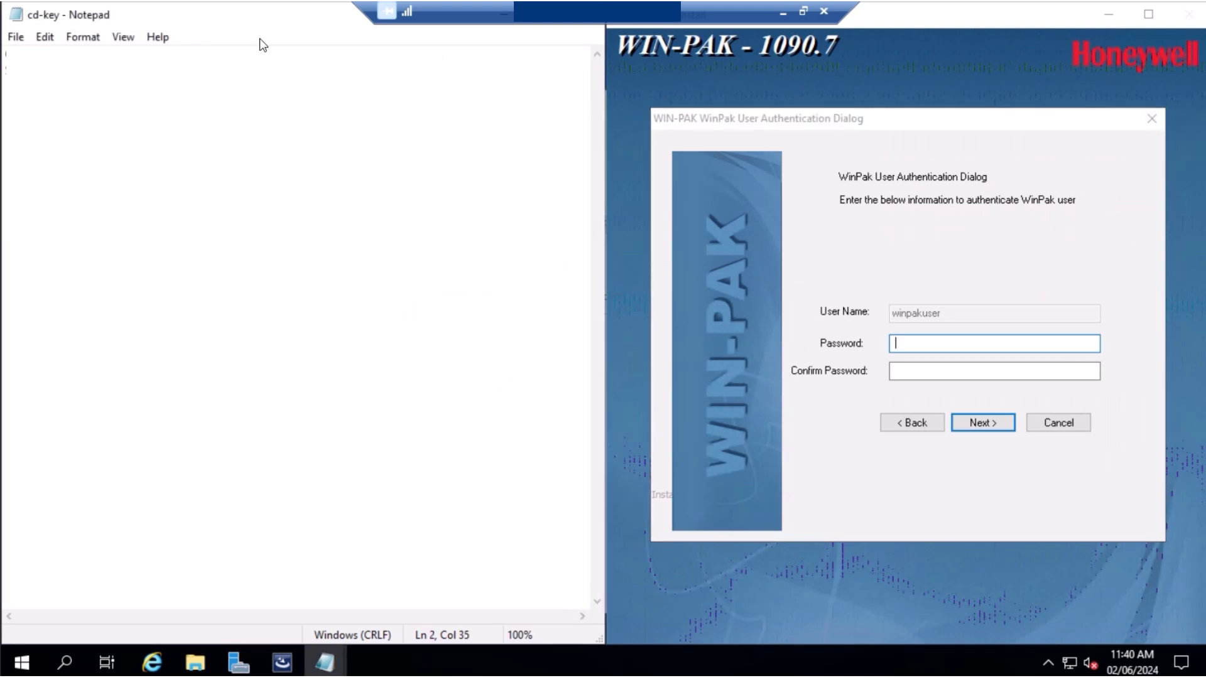
{"action": "left_click_drag", "start_coordinate": [265, 14], "coordinate": [430, 639]}
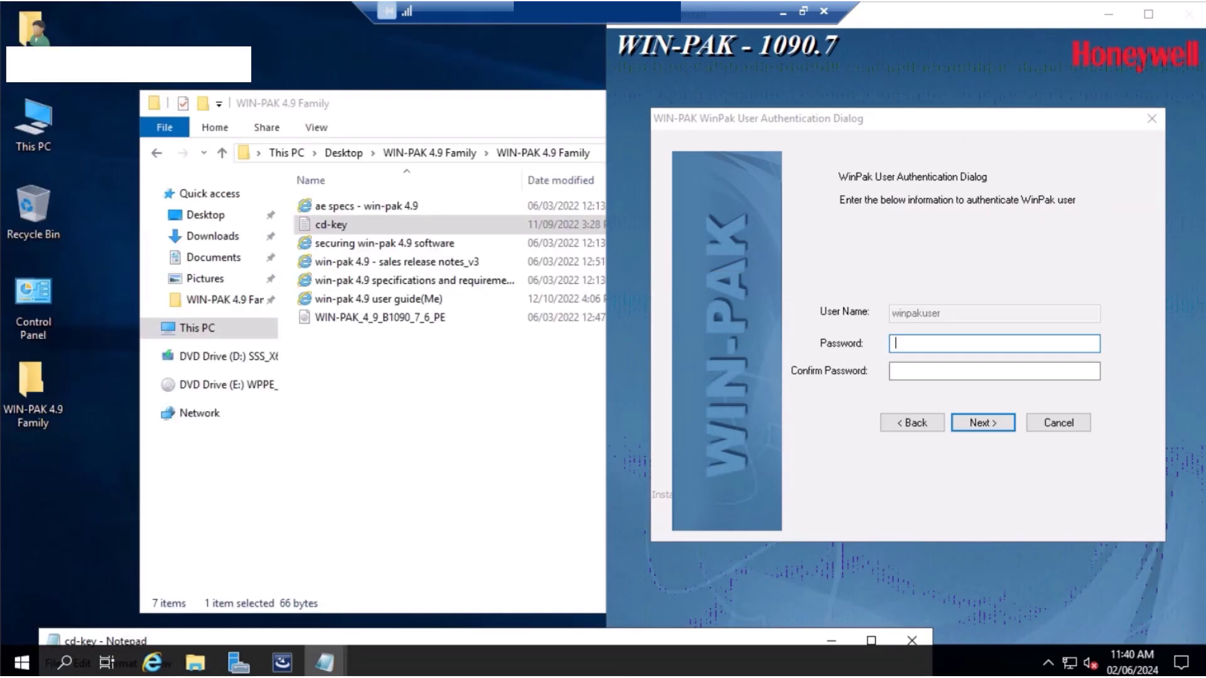
{"action": "left_click", "coordinate": [830, 640]}
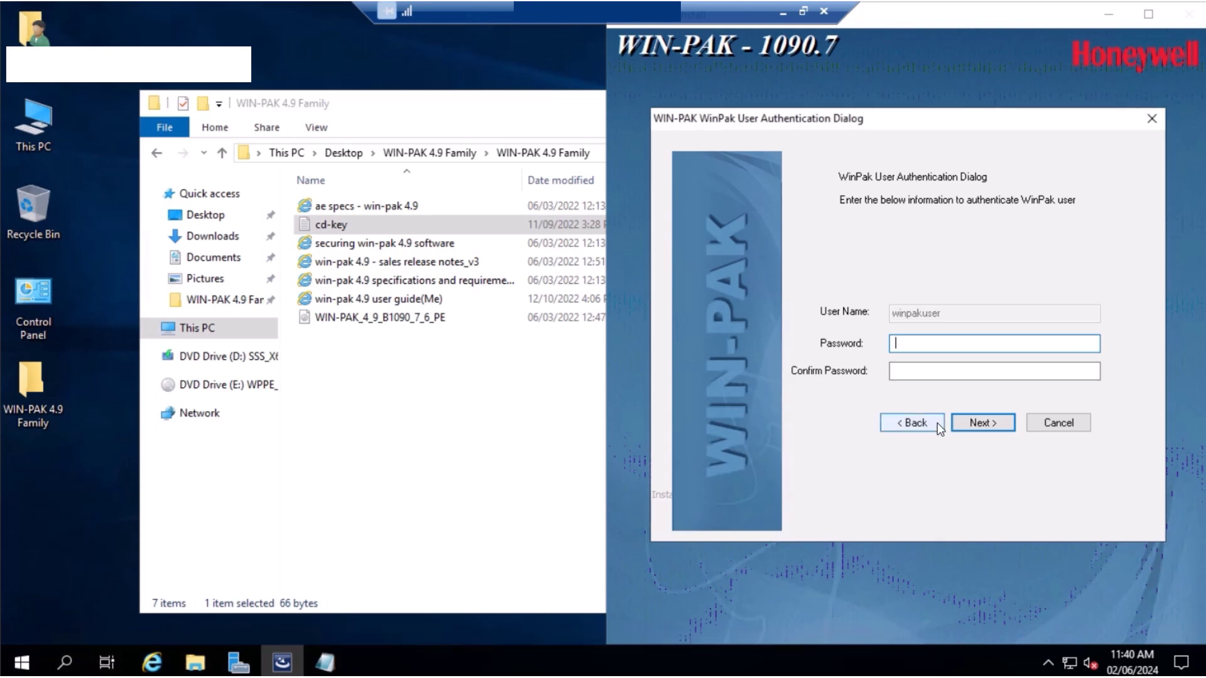
{"action": "left_click", "coordinate": [1148, 14]}
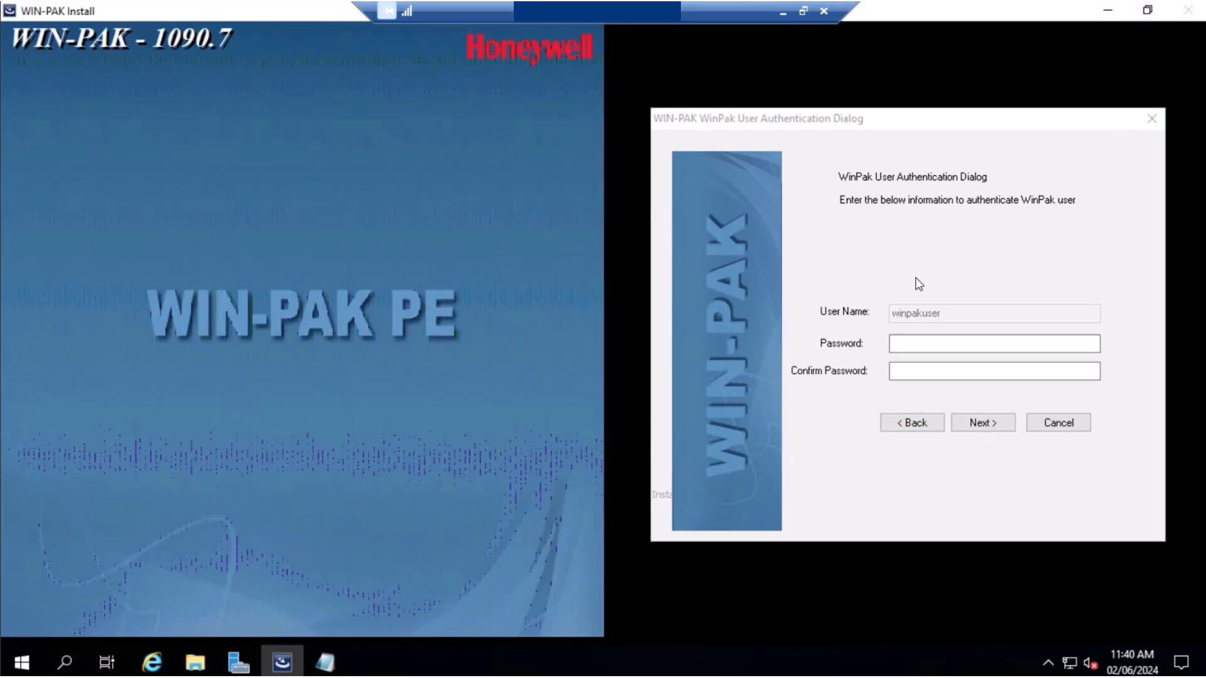
Enter the WinPak user's password in Password and Confirm Password and submit the authentication details
{"action": "left_click", "coordinate": [918, 343]}
{"action": "left_click", "coordinate": [955, 343]}
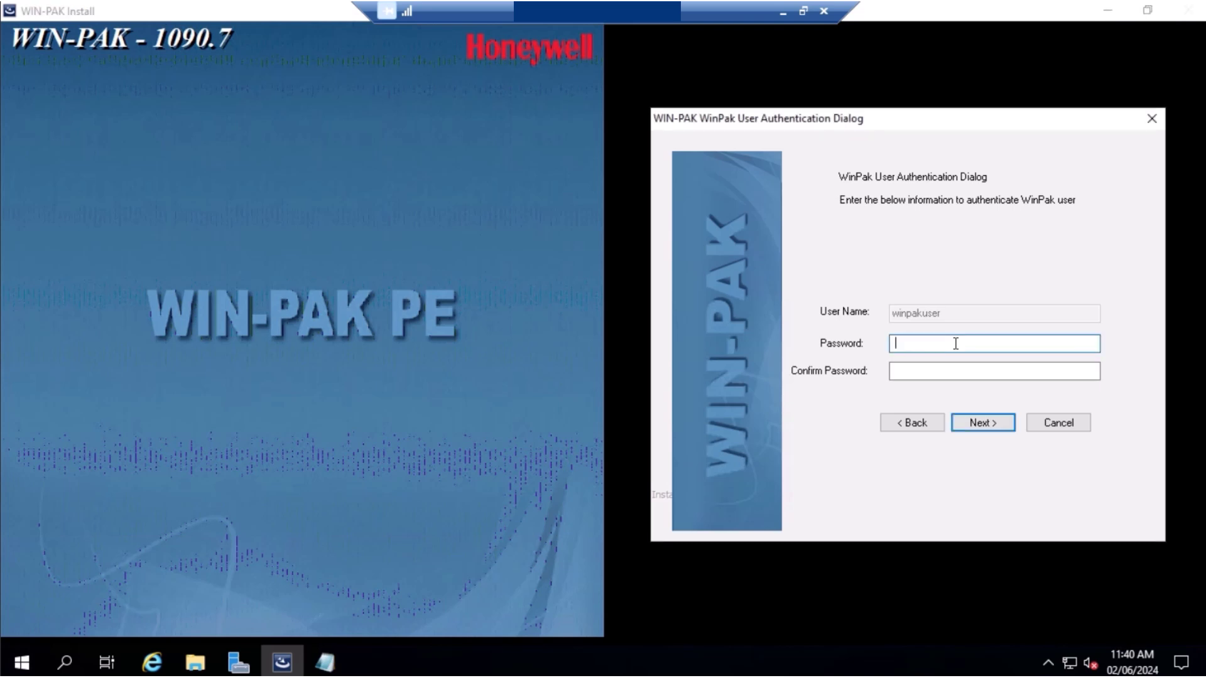
{"action": "type", "text": "••••••••"}
{"action": "key", "text": "Tab"}
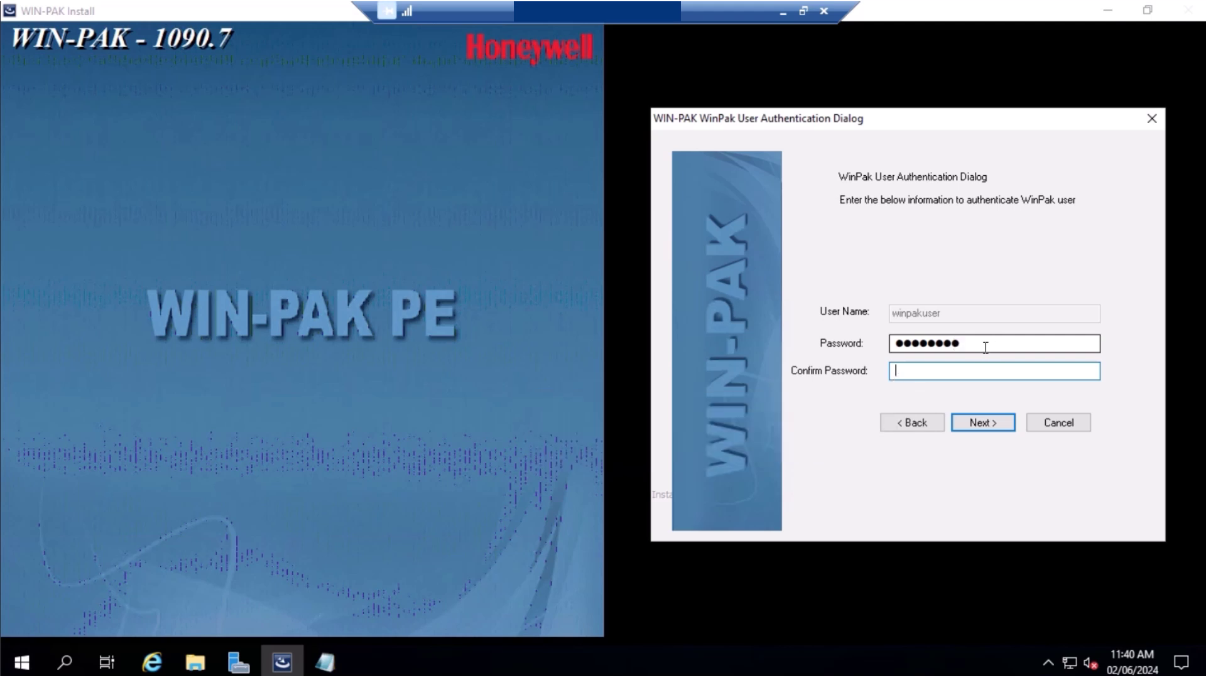
{"action": "double_click", "coordinate": [959, 343]}
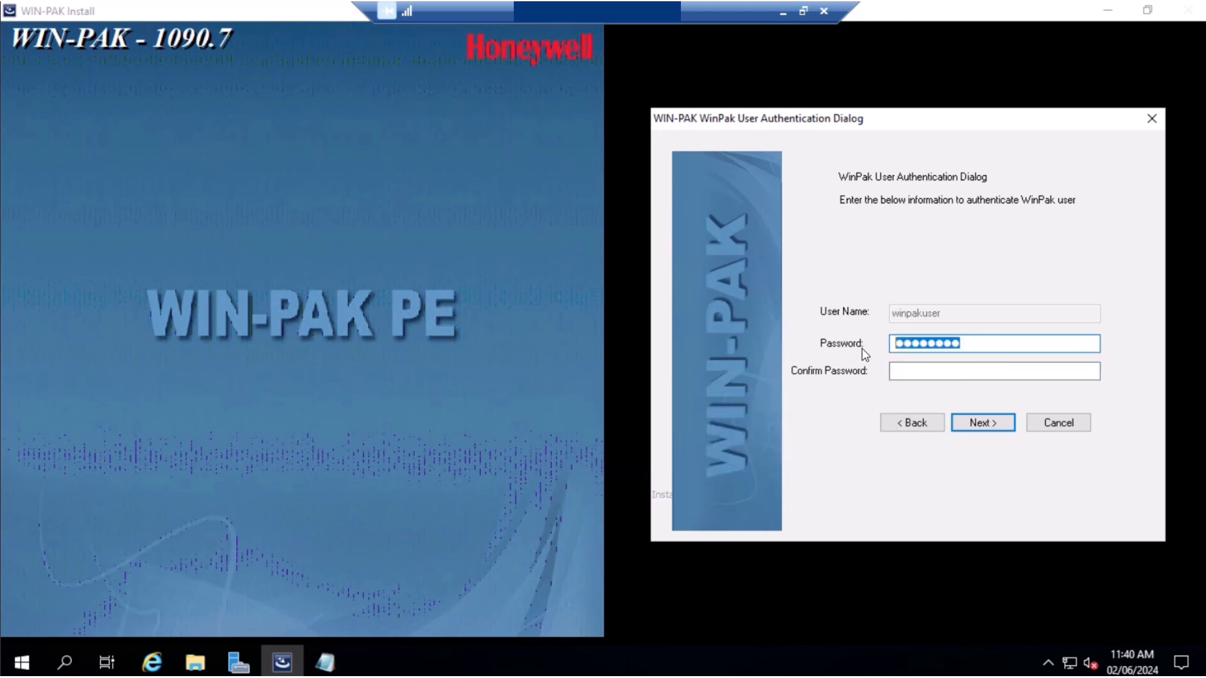
{"action": "type", "text": "•••••"}
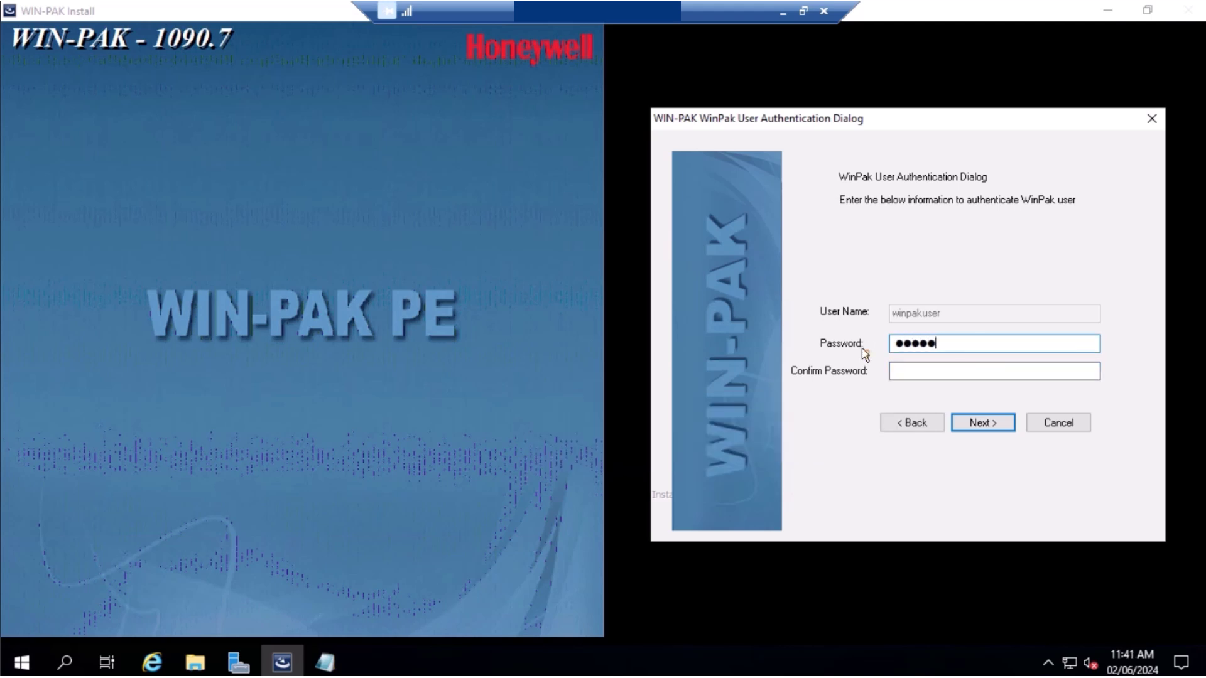
{"action": "type", "text": "•••"}
{"action": "left_click", "coordinate": [973, 371]}
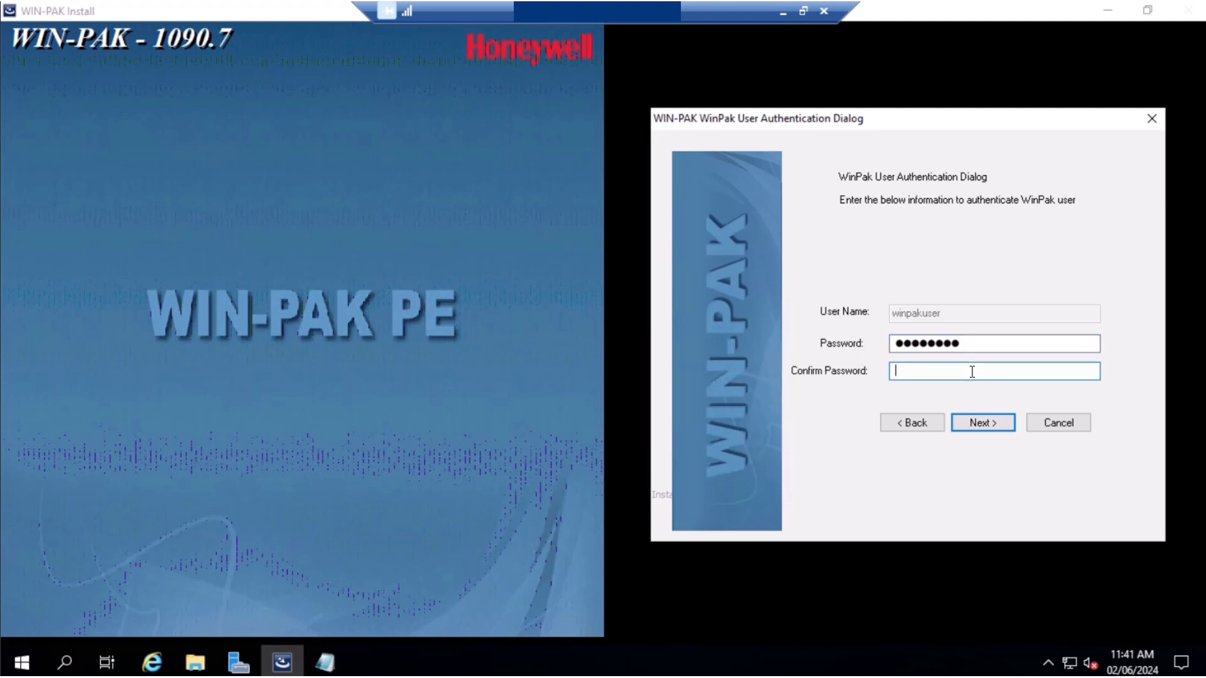
{"action": "type", "text": "••••••••"}
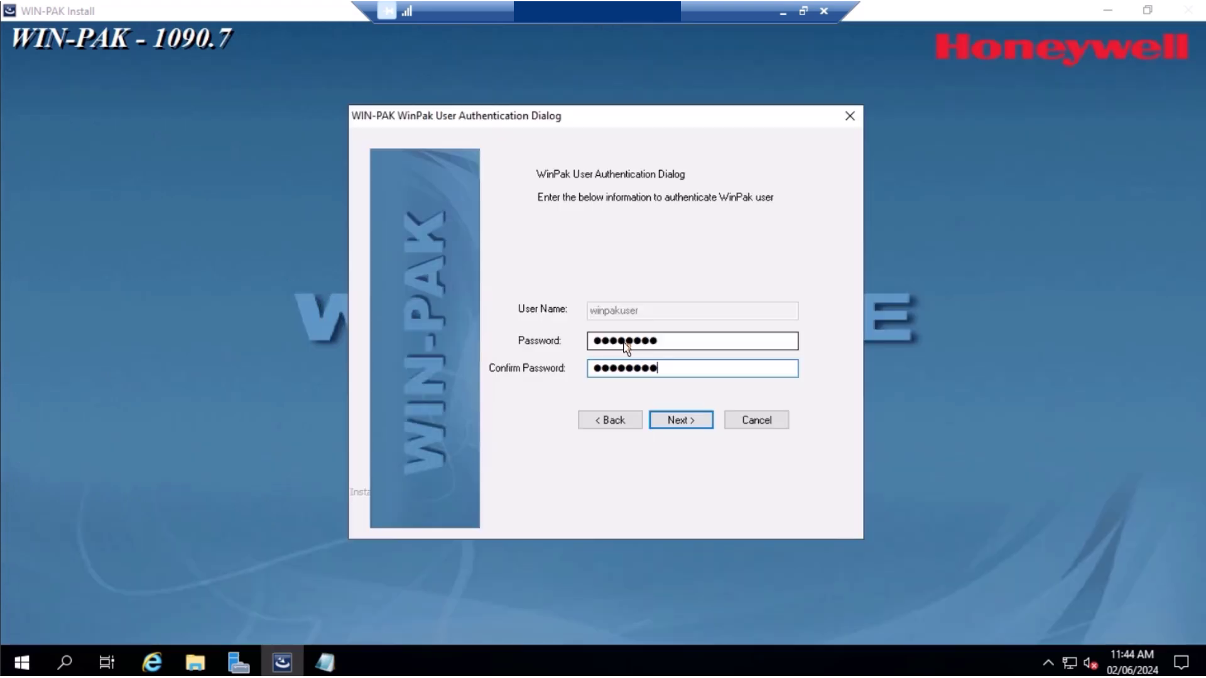
{"action": "left_click", "coordinate": [695, 421]}
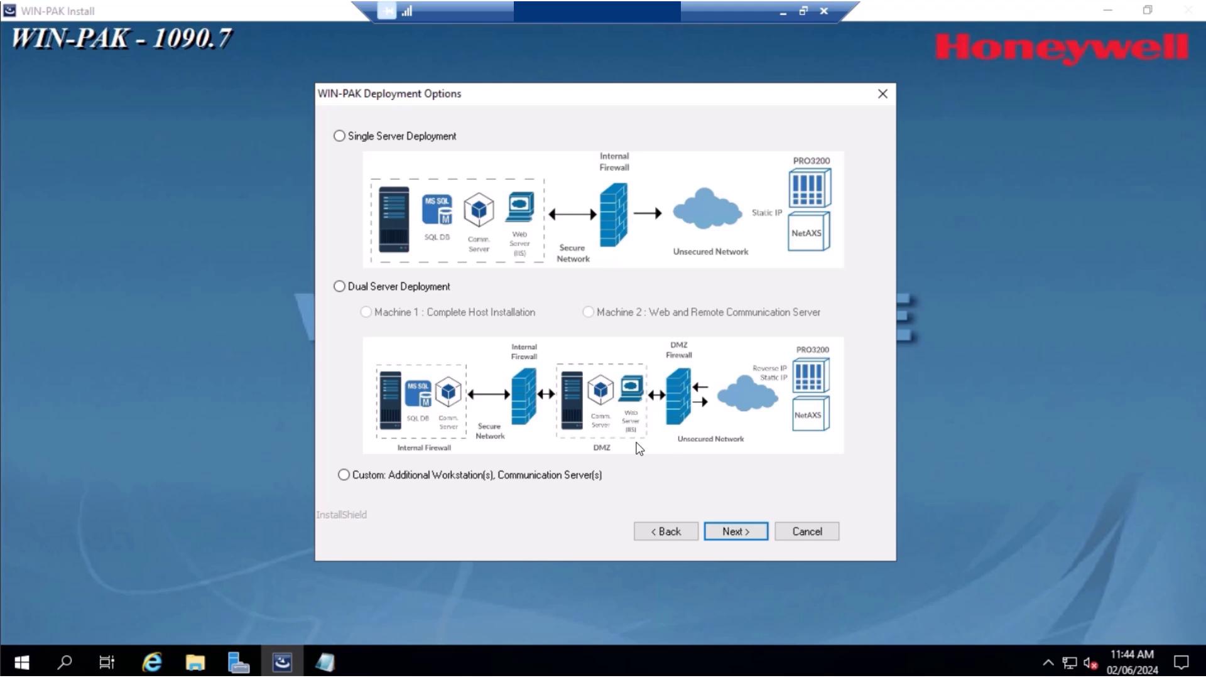
Select Single Server Deployment and accept the default setup type
{"action": "left_click", "coordinate": [340, 138]}
{"action": "left_click", "coordinate": [748, 538]}
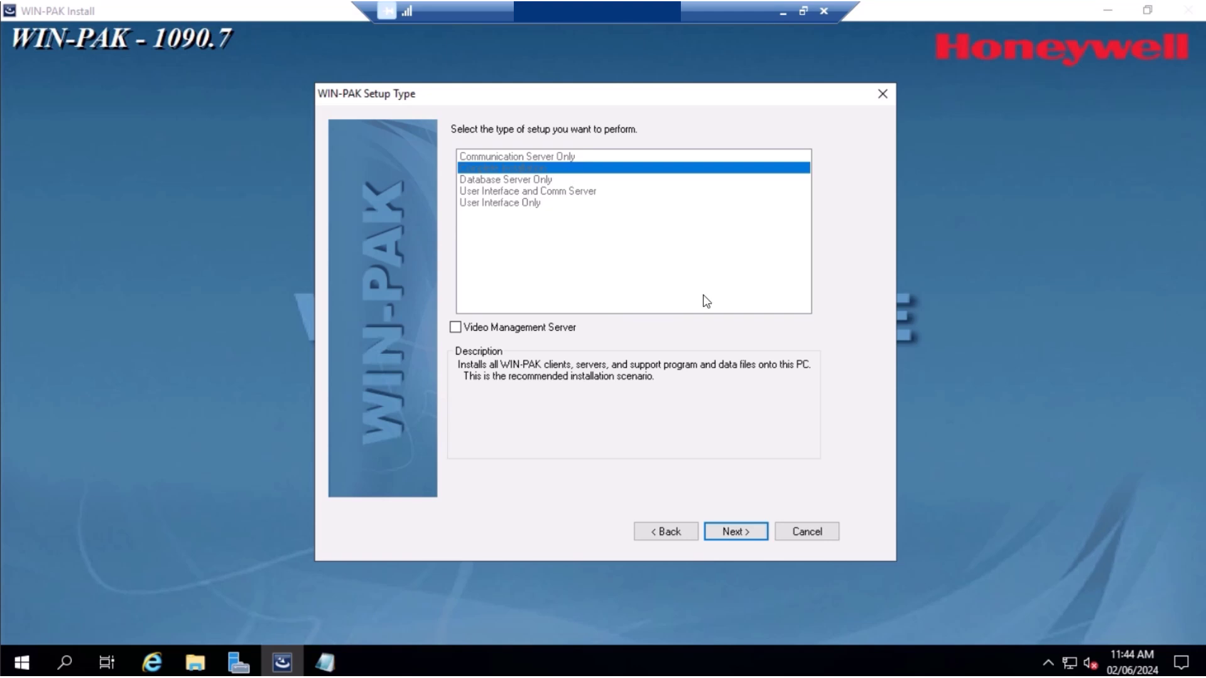
{"action": "left_click", "coordinate": [739, 536]}
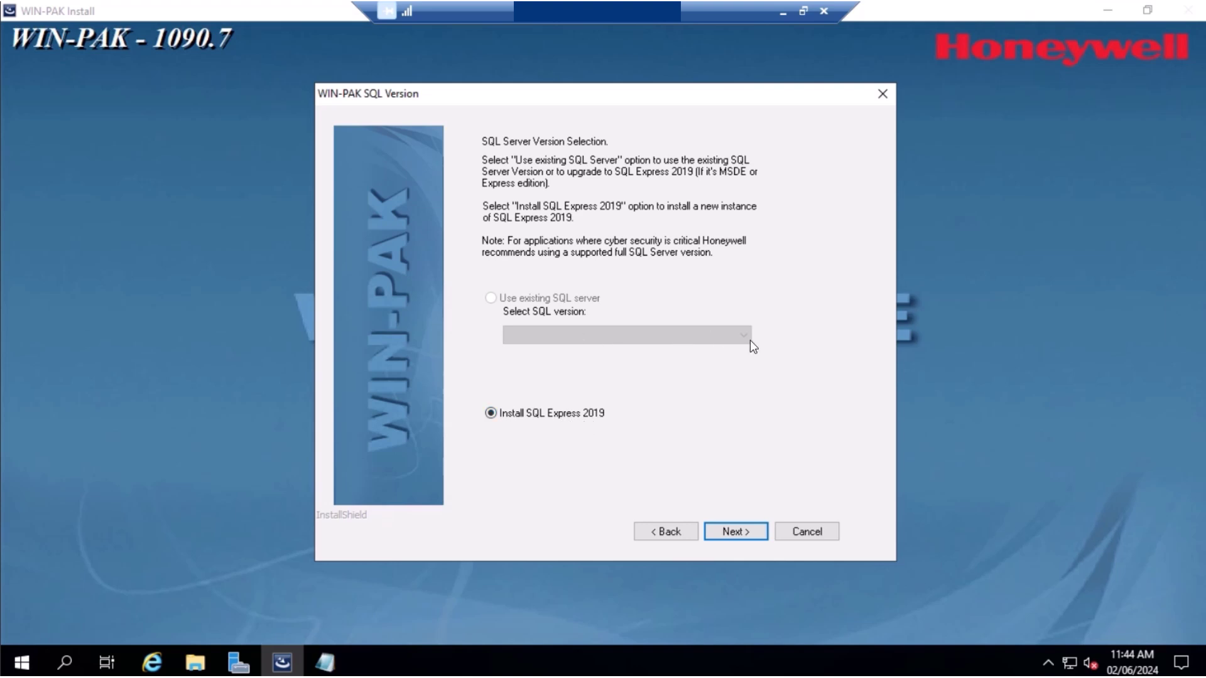
Keep Install SQL Express 2019 and use Windows Authentication for the MSSQLSERVER instance
{"action": "left_click", "coordinate": [735, 531]}
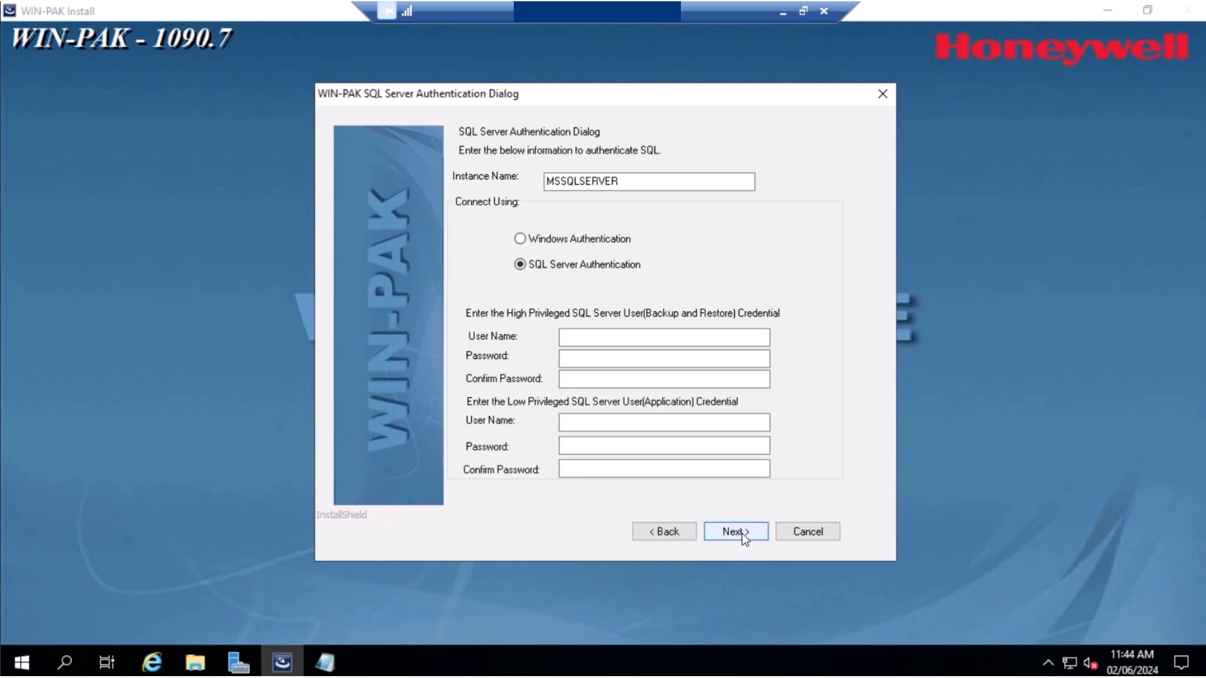
{"action": "left_click", "coordinate": [520, 239]}
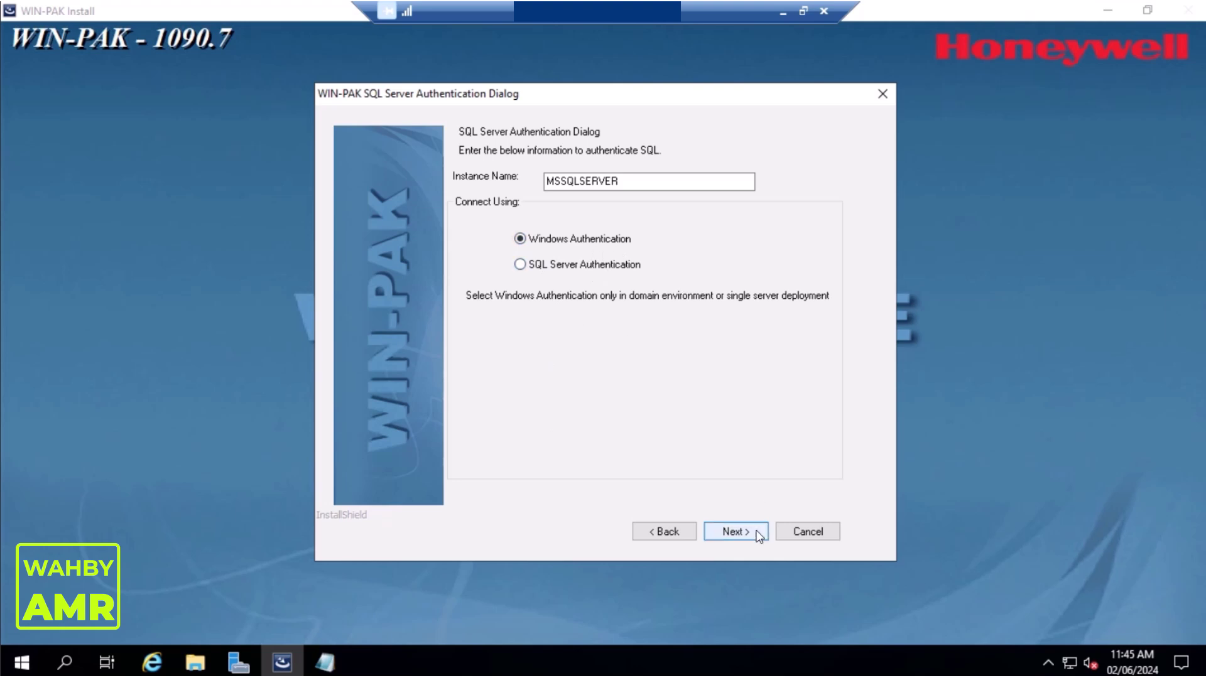
{"action": "left_click", "coordinate": [734, 532]}
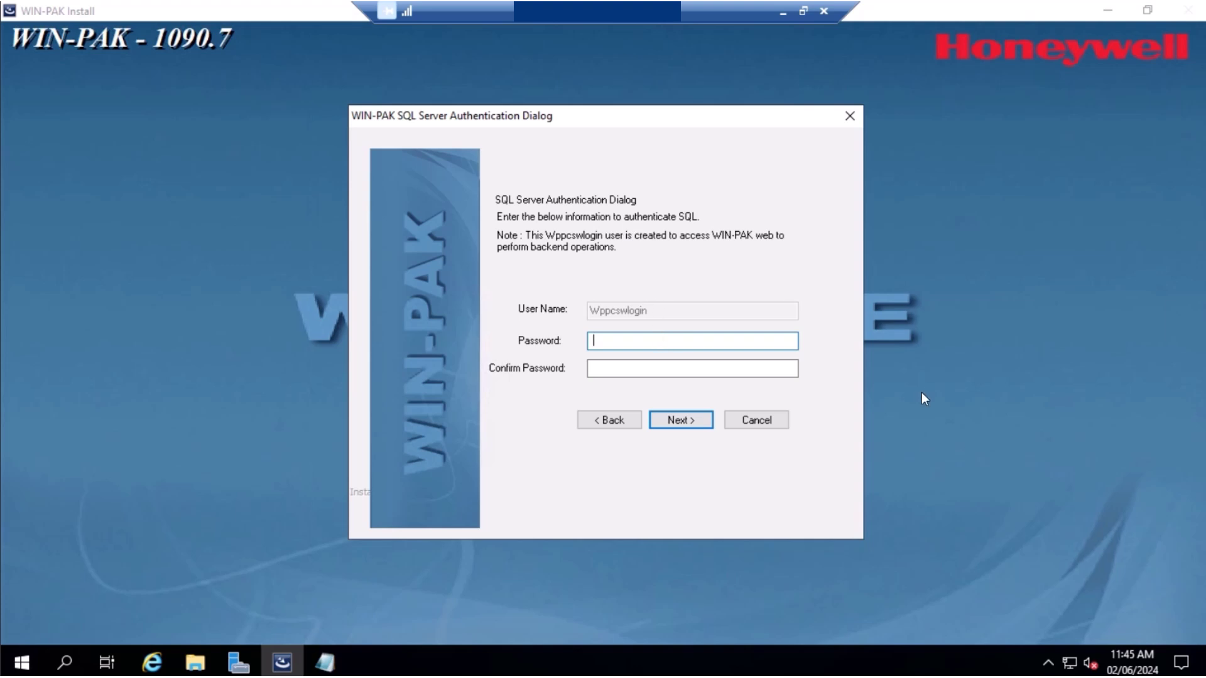
Enter and confirm the WIN-PAK web backend login password, then submit it
{"action": "type", "text": "********"}
{"action": "key", "text": "Tab"}
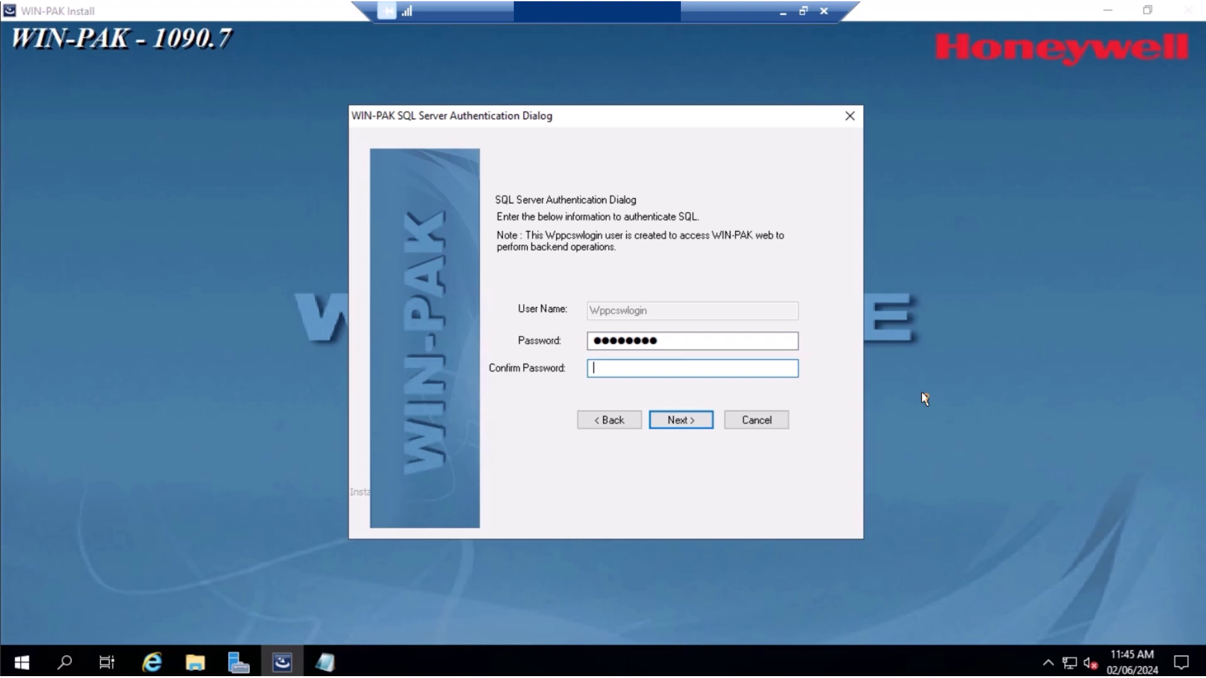
{"action": "type", "text": "********"}
{"action": "left_click", "coordinate": [698, 423]}
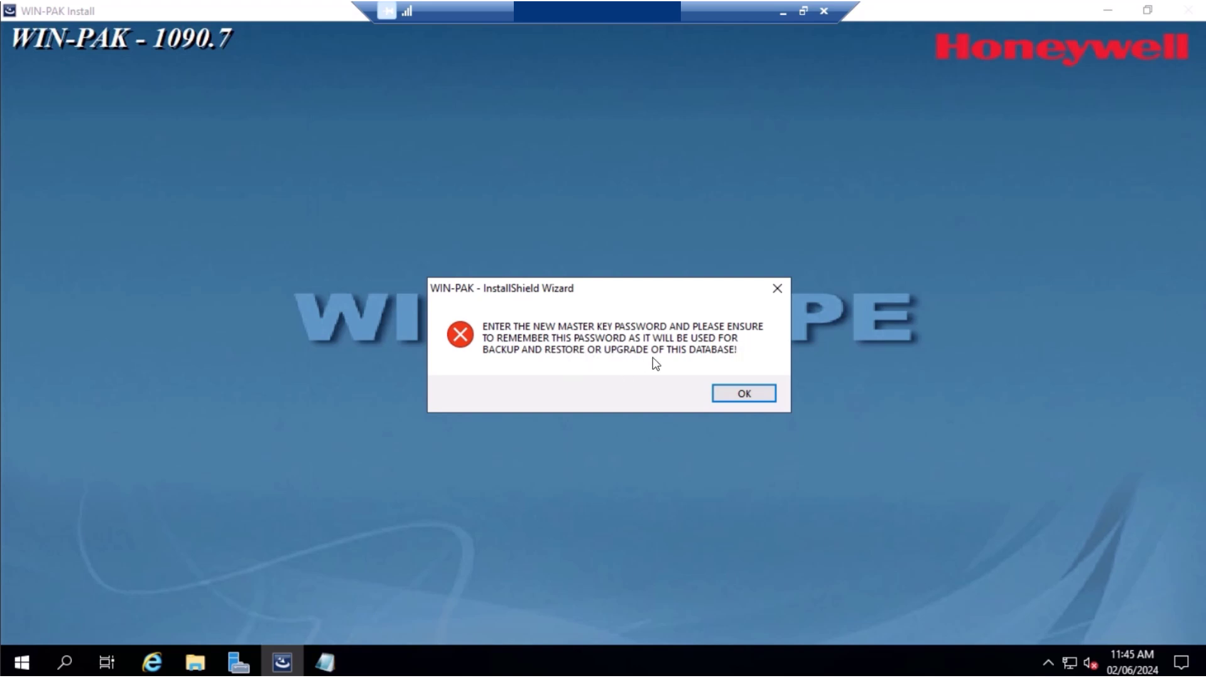
Dismiss the notice, enter and confirm the database master key password, and acknowledge the remember-it warning
{"action": "left_click", "coordinate": [754, 396]}
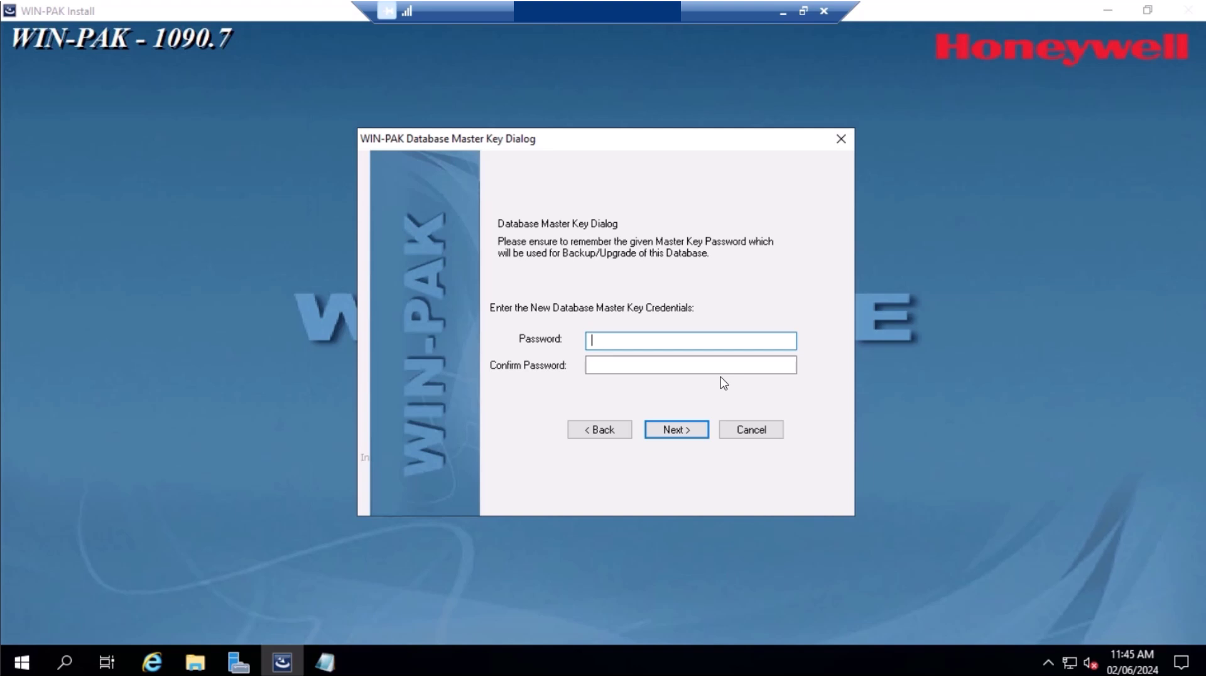
{"action": "type", "text": "********"}
{"action": "key", "text": "Tab"}
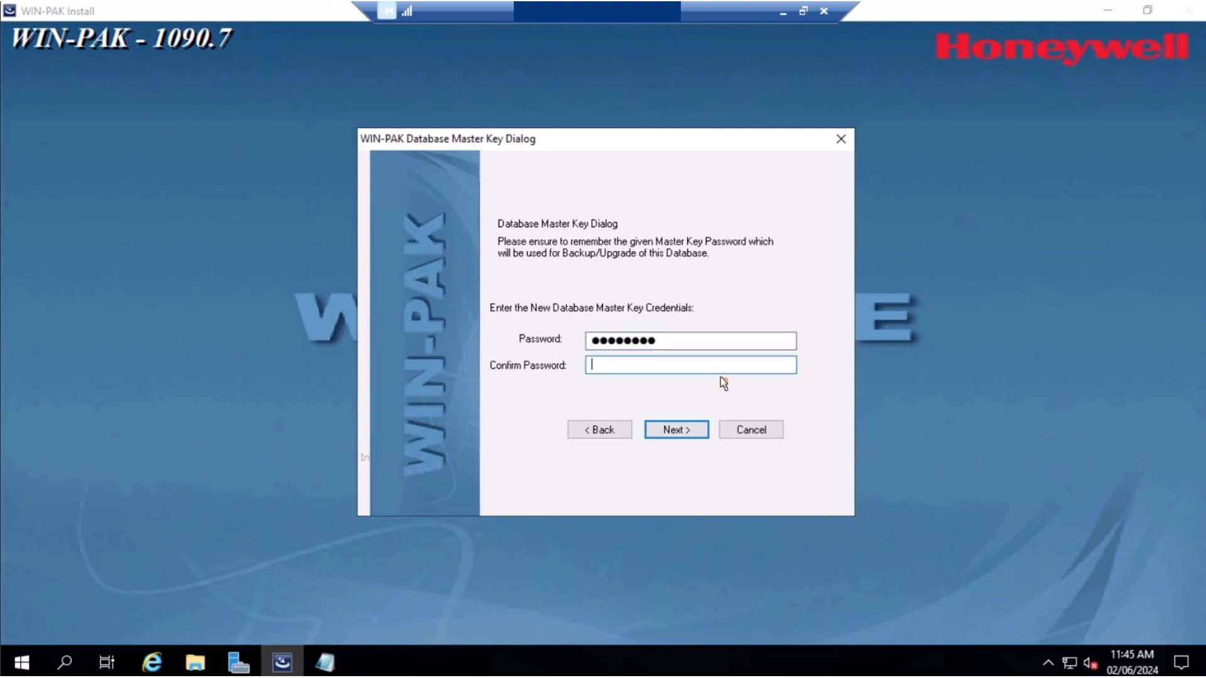
{"action": "type", "text": "********"}
{"action": "left_click", "coordinate": [698, 432]}
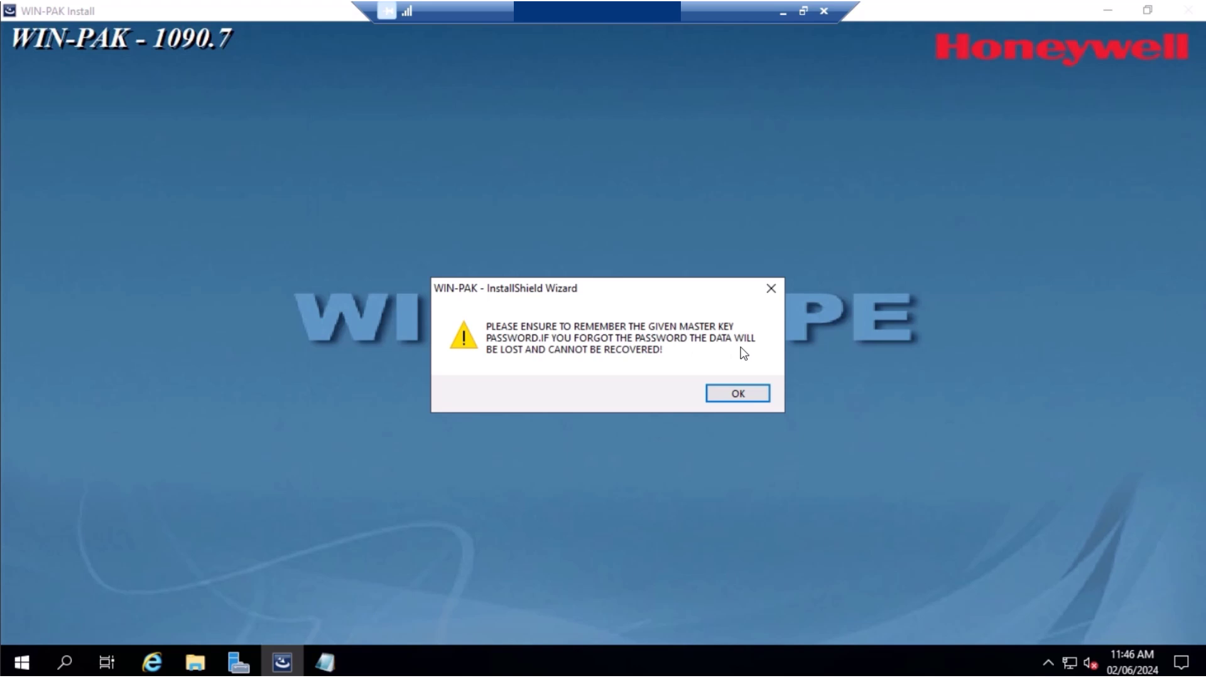
{"action": "left_click", "coordinate": [748, 394]}
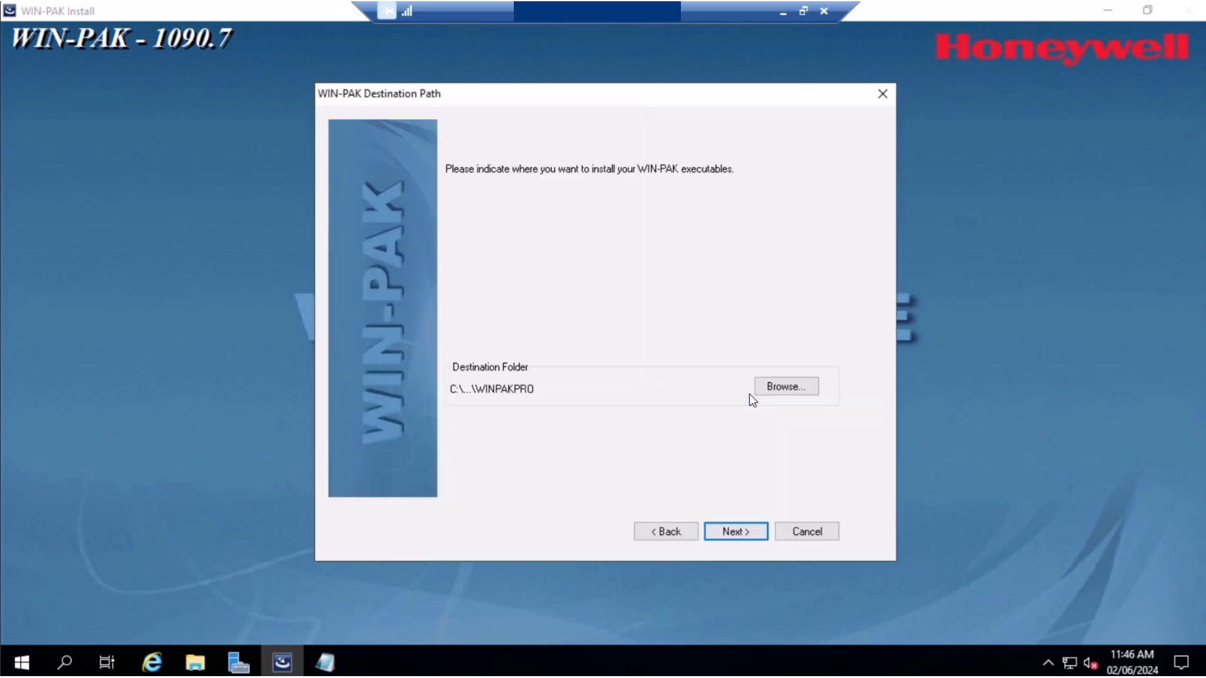
Keep the default program, data and image folders and automatic database mode, add desktop icons, and start installing
{"action": "left_click", "coordinate": [757, 533]}
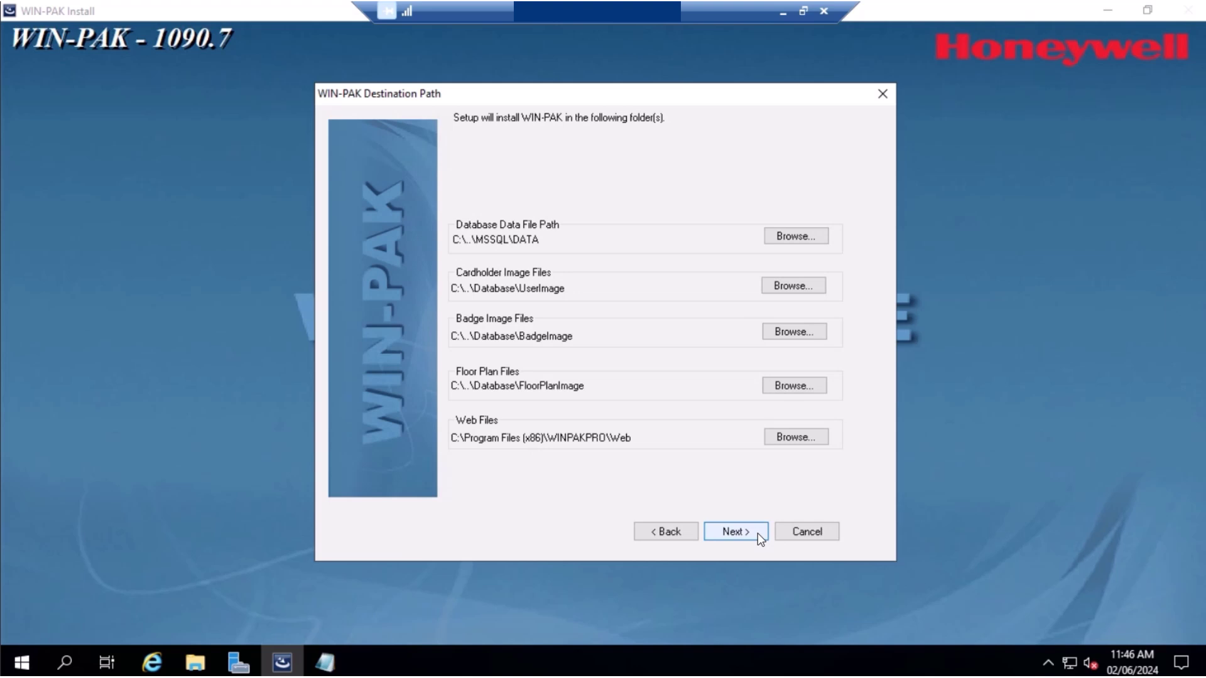
{"action": "left_click", "coordinate": [758, 533]}
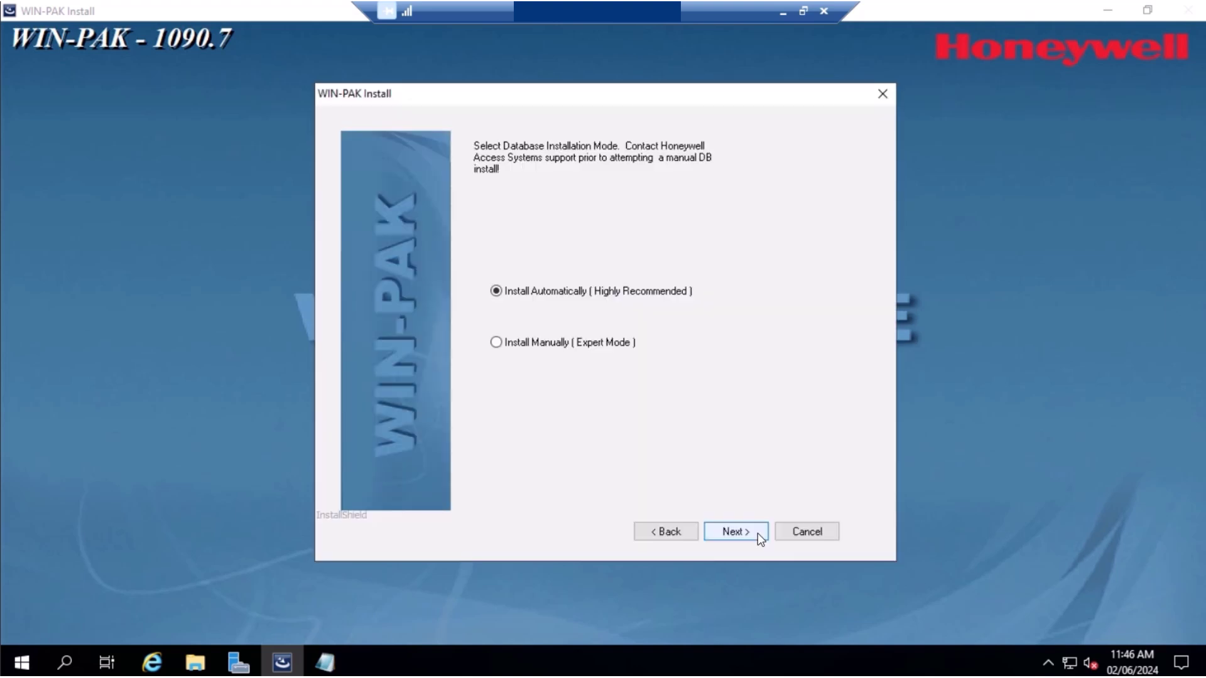
{"action": "left_click", "coordinate": [757, 533]}
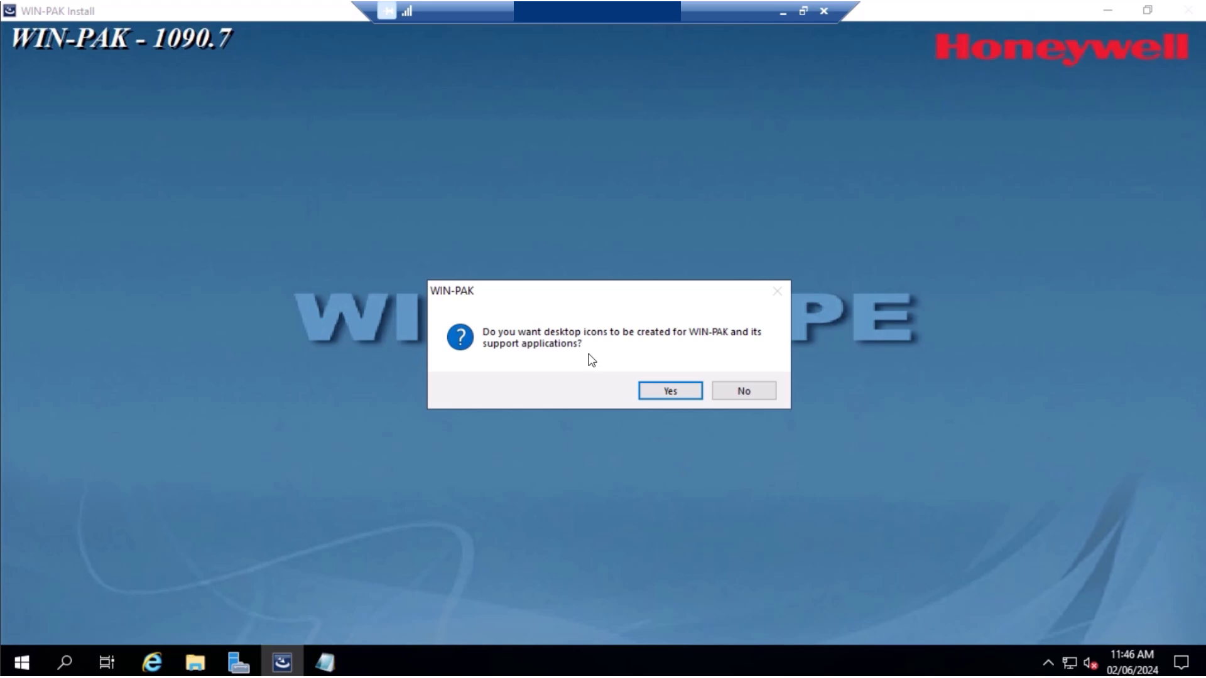
{"action": "left_click", "coordinate": [670, 391]}
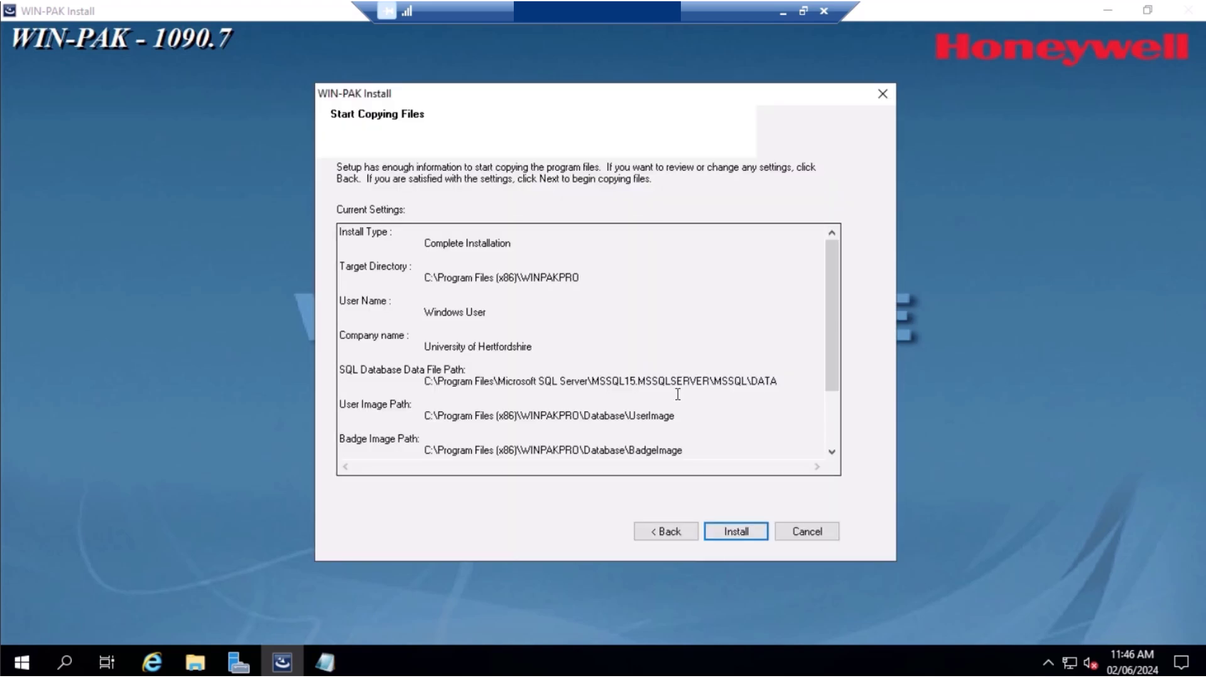
{"action": "left_click", "coordinate": [756, 530]}
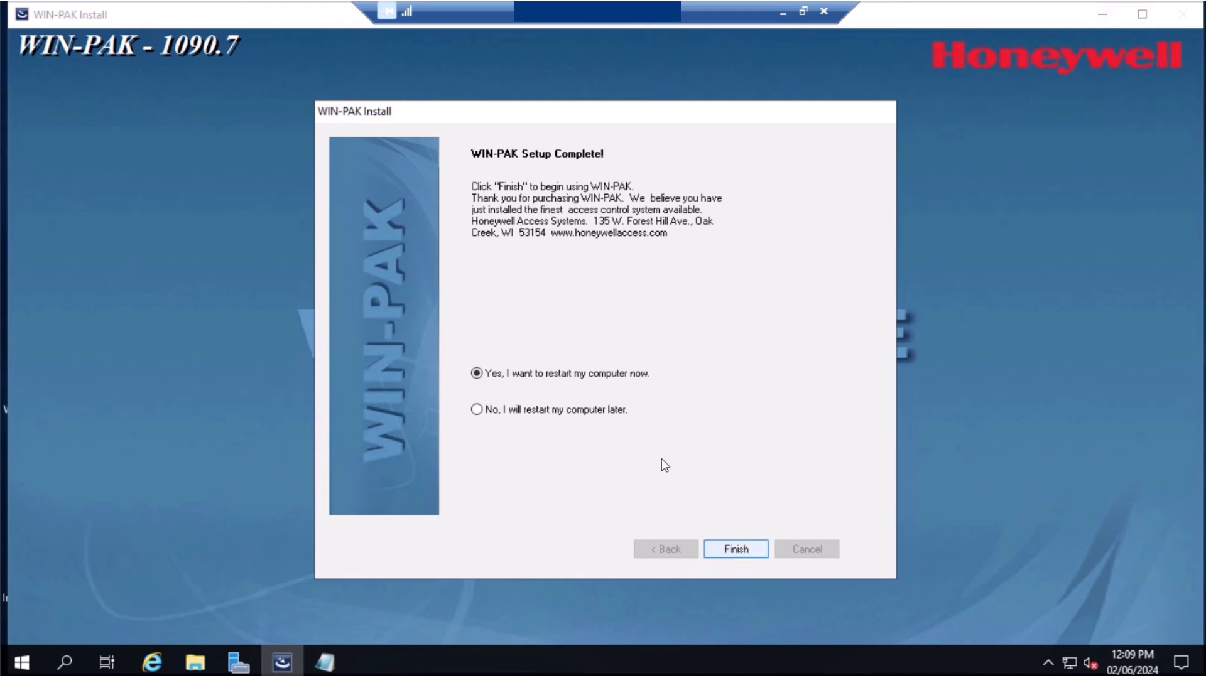
After installation completes, finish setup with 'Yes, I want to restart my computer now' selected
{"action": "left_click", "coordinate": [736, 550]}
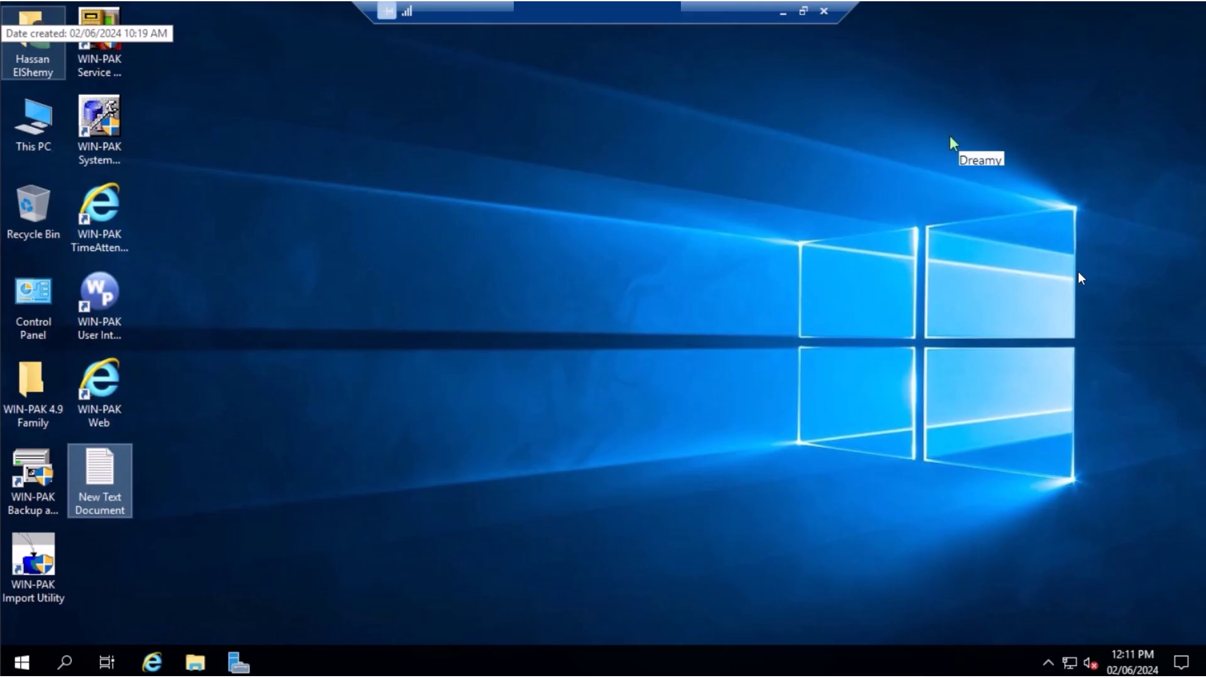
Run WIN-PAK Service Manager as administrator, start all nine WIN-PAK services, and close it
{"action": "left_click", "coordinate": [113, 64]}
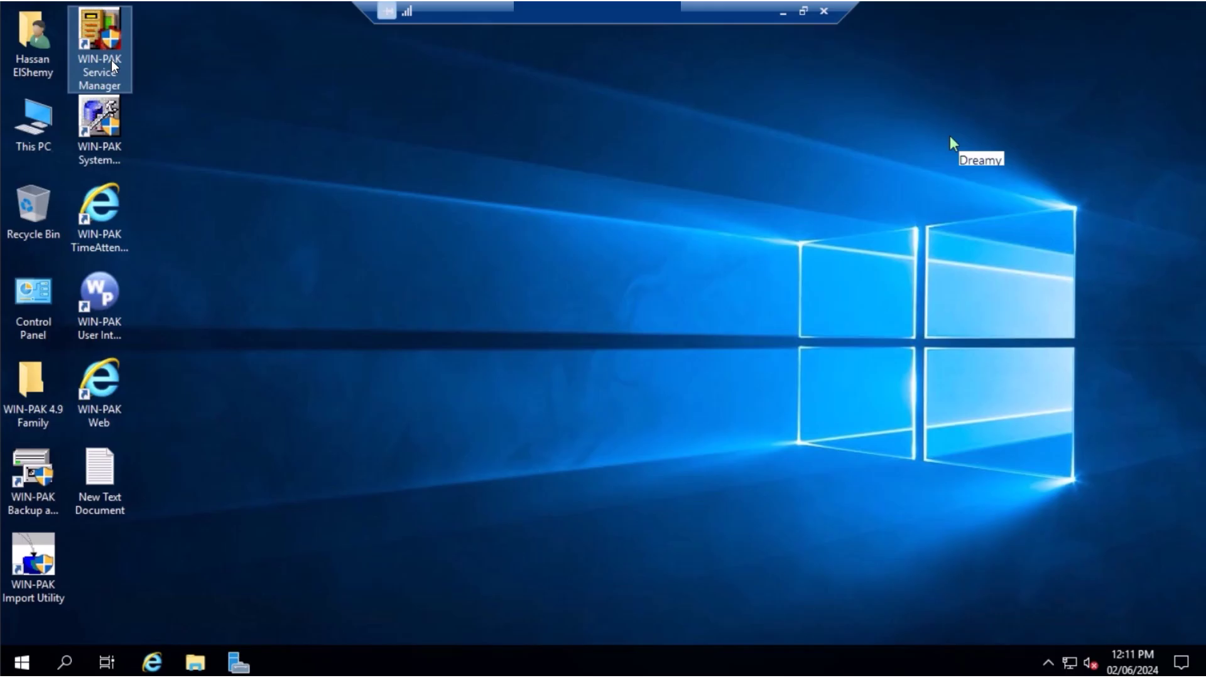
{"action": "double_click", "coordinate": [113, 64]}
{"action": "left_click", "coordinate": [534, 456]}
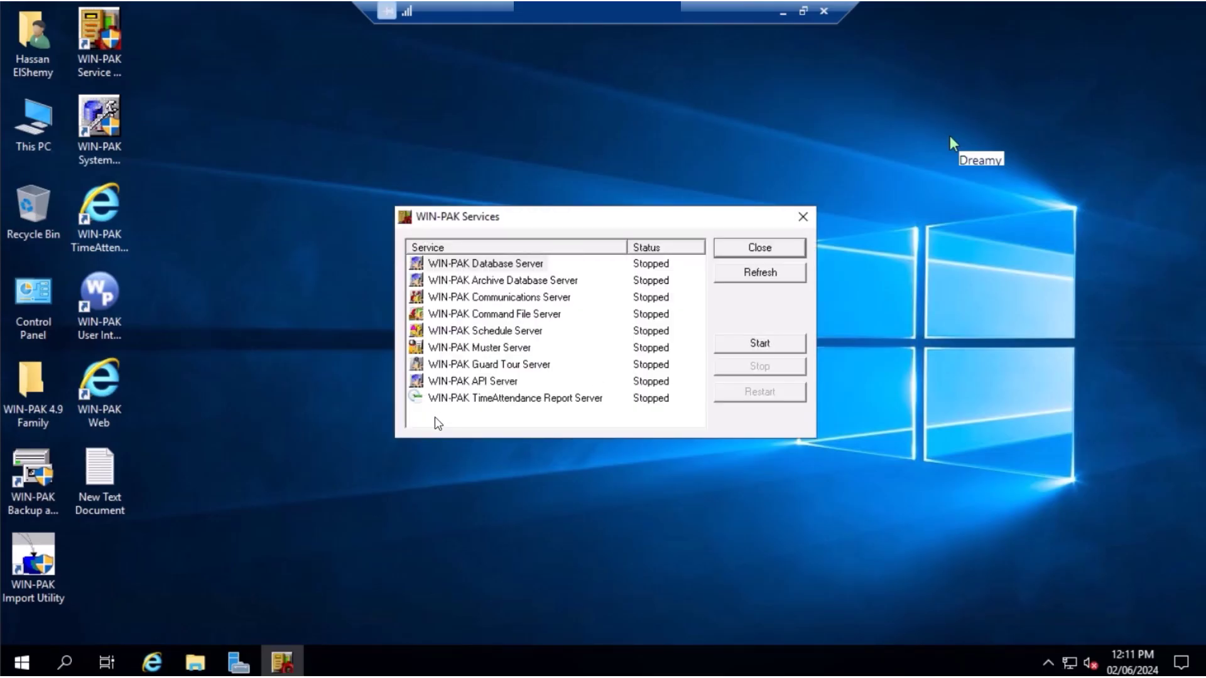
{"action": "left_click_drag", "start_coordinate": [438, 423], "coordinate": [546, 258]}
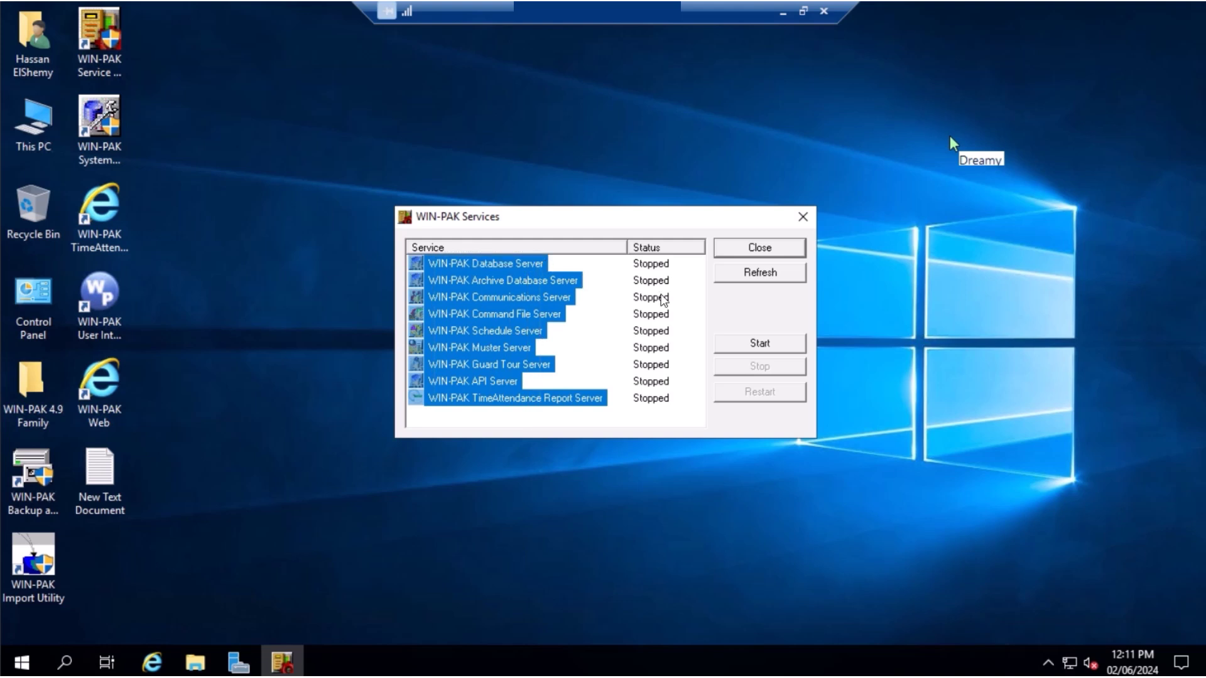
{"action": "left_click", "coordinate": [760, 343]}
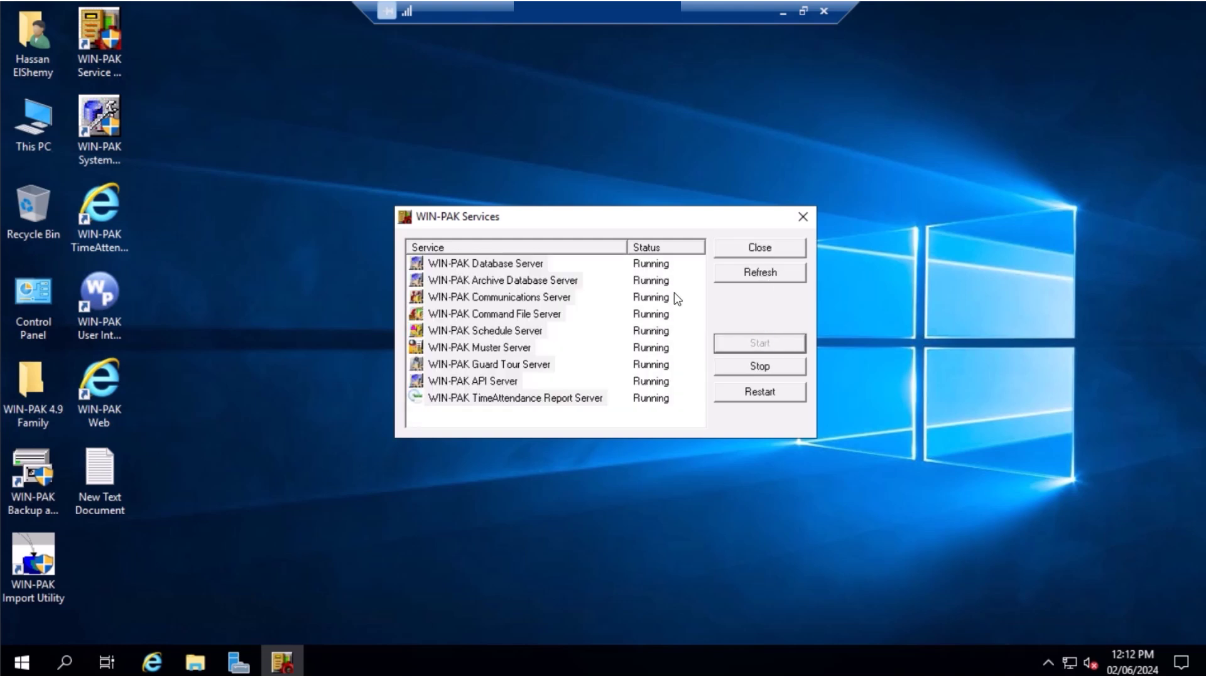
{"action": "left_click", "coordinate": [760, 250]}
{"action": "left_click", "coordinate": [105, 306]}
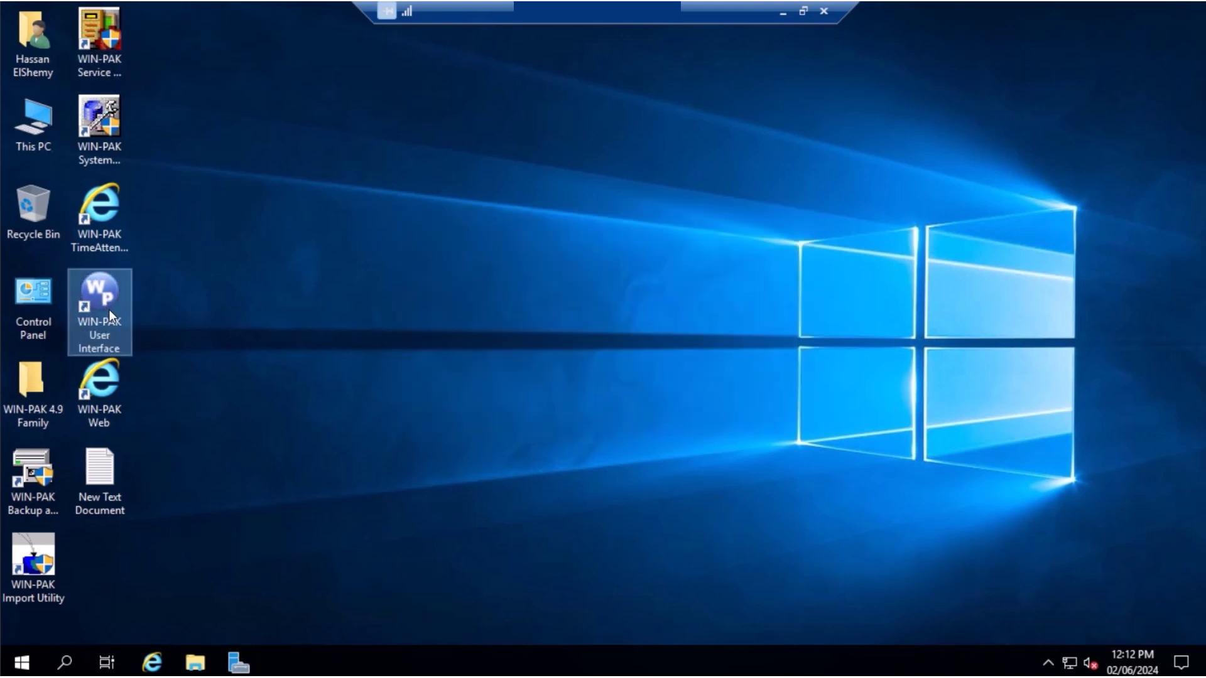
Try logging into WIN-PAK User Interface as admin, dismiss the database connection error, and minimize it
{"action": "double_click", "coordinate": [108, 299]}
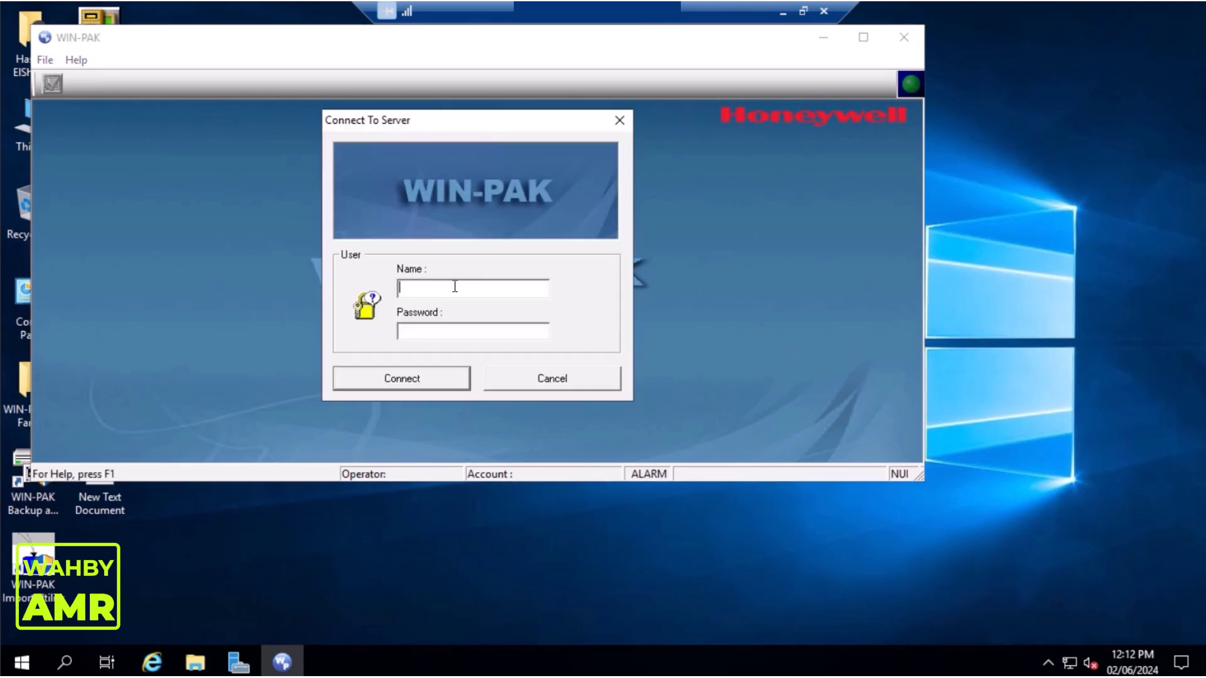
{"action": "type", "text": "admin"}
{"action": "left_click", "coordinate": [424, 378]}
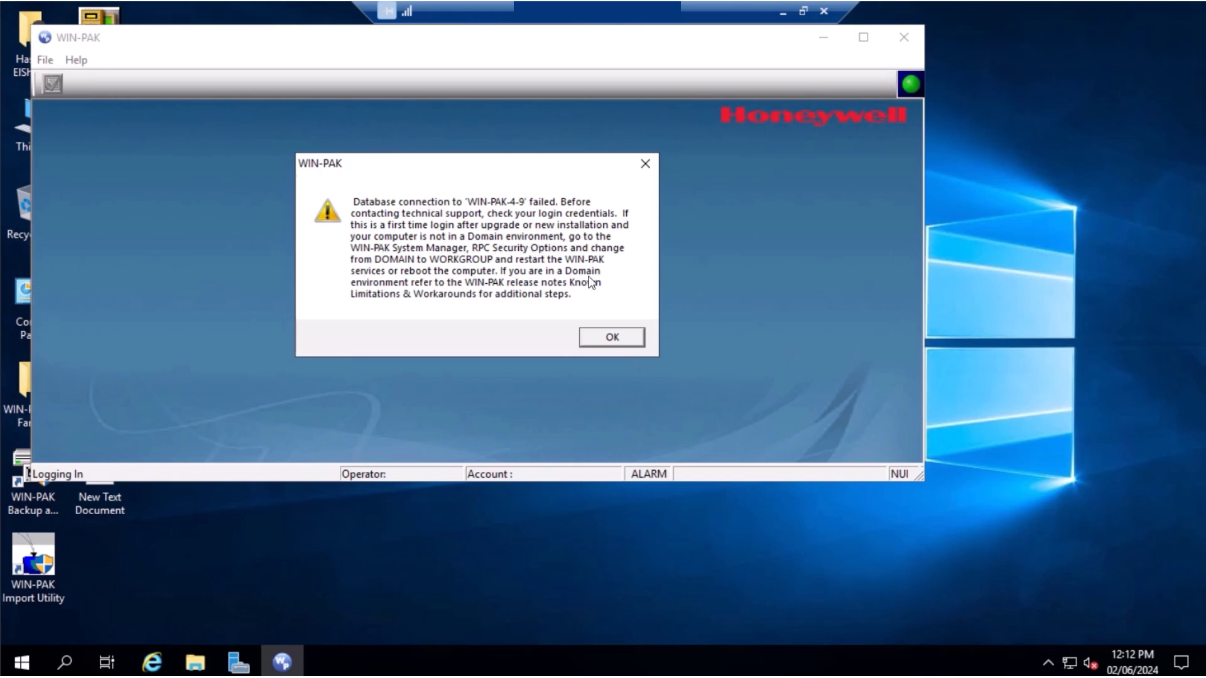
{"action": "left_click", "coordinate": [628, 343]}
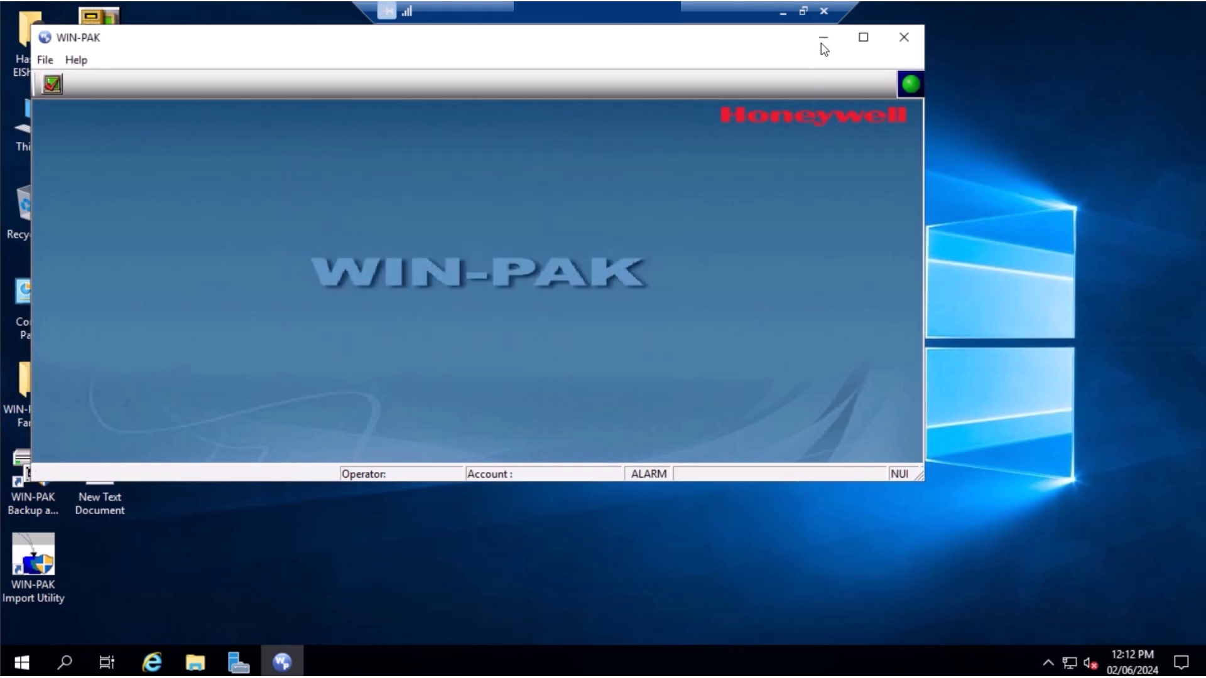
{"action": "left_click", "coordinate": [824, 40]}
{"action": "double_click", "coordinate": [104, 149]}
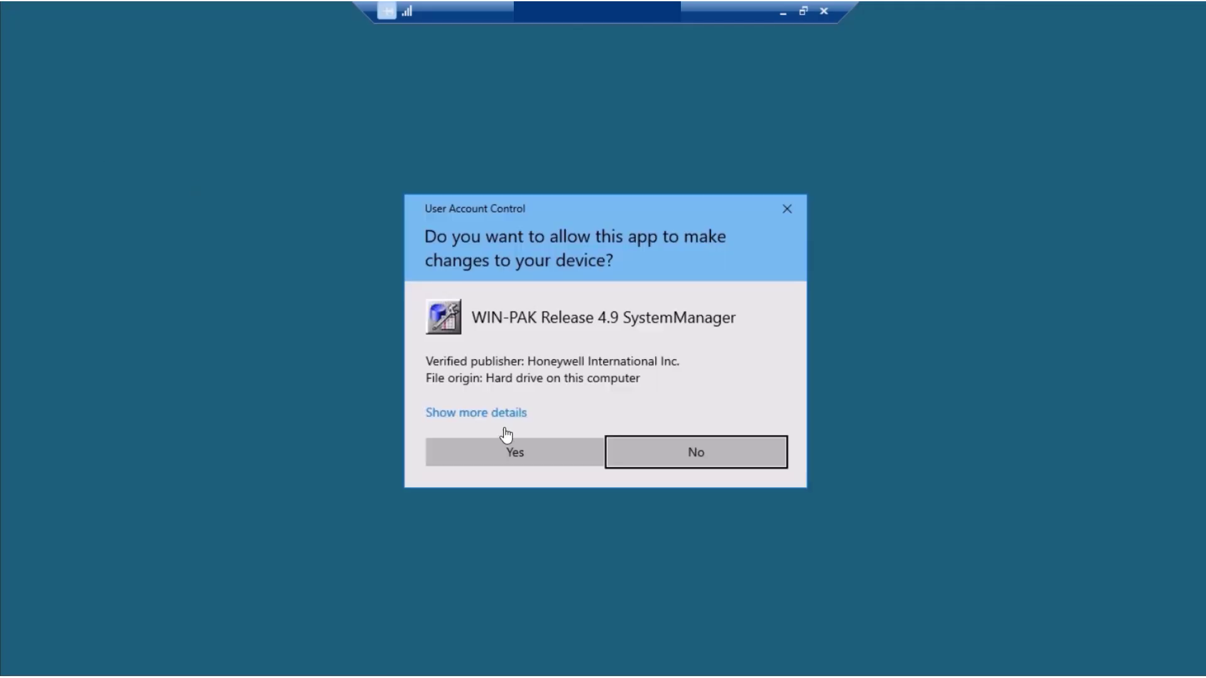
Switch System Manager's RPC Security Options from DOMAIN to WORKGROUP Environment and confirm with OK
{"action": "left_click", "coordinate": [513, 450]}
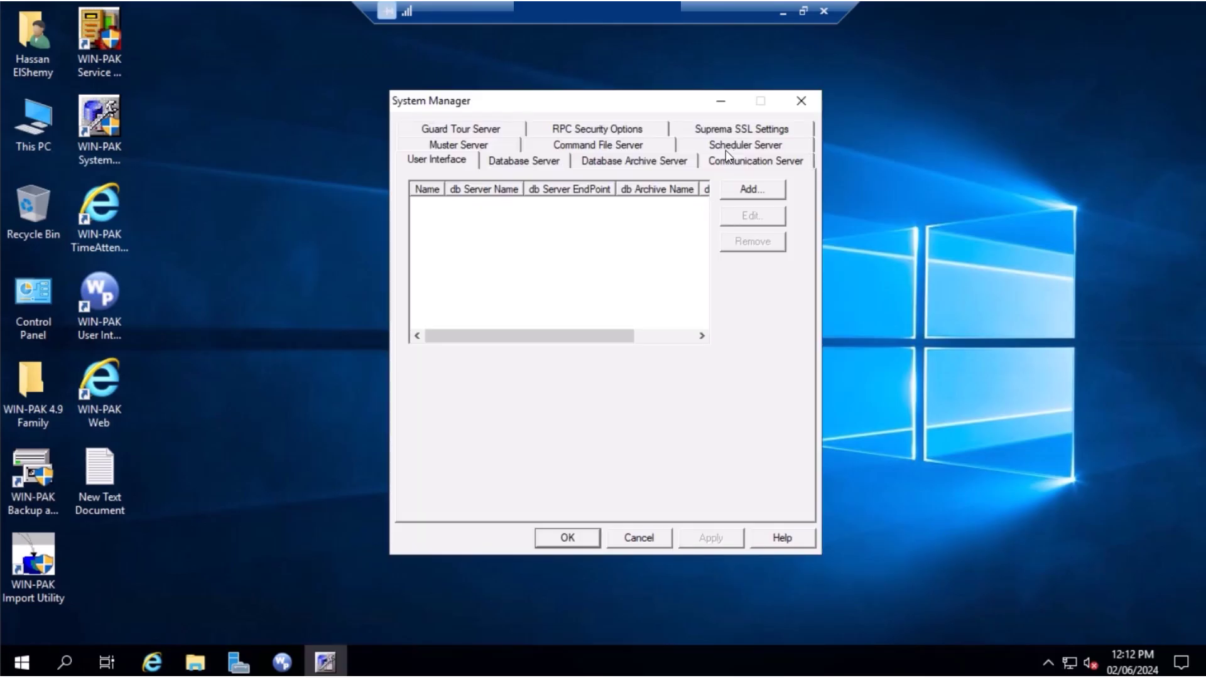
{"action": "left_click", "coordinate": [582, 131]}
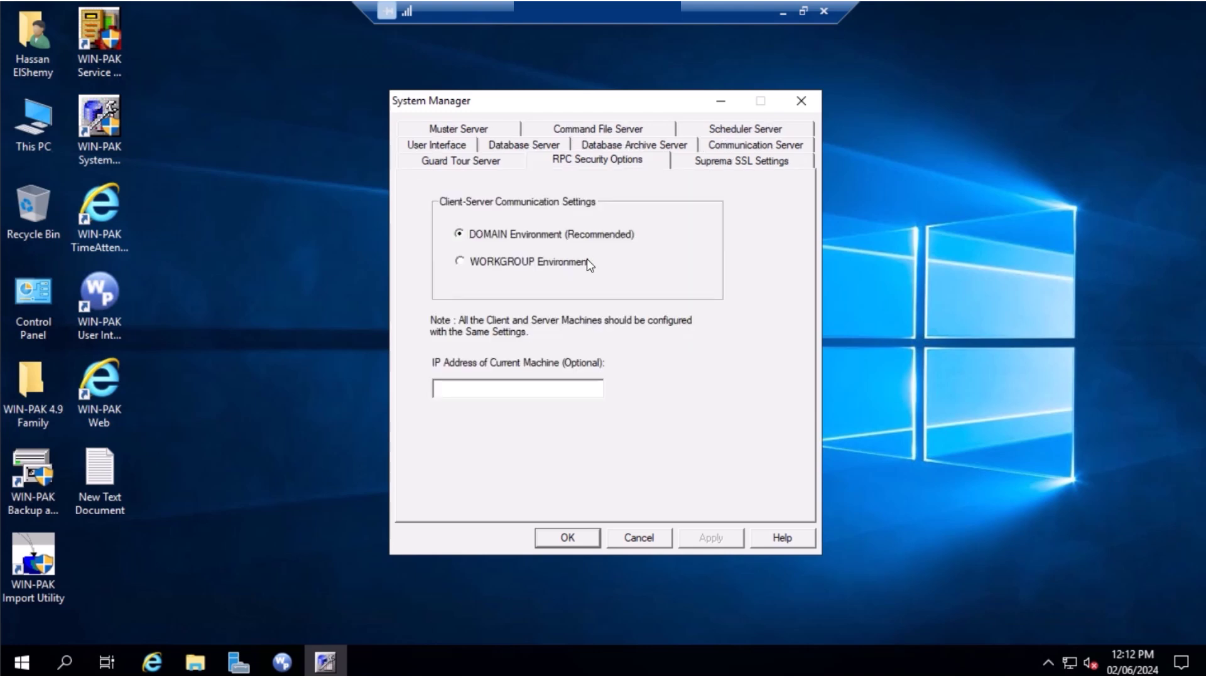
{"action": "left_click", "coordinate": [462, 263]}
{"action": "left_click", "coordinate": [574, 542]}
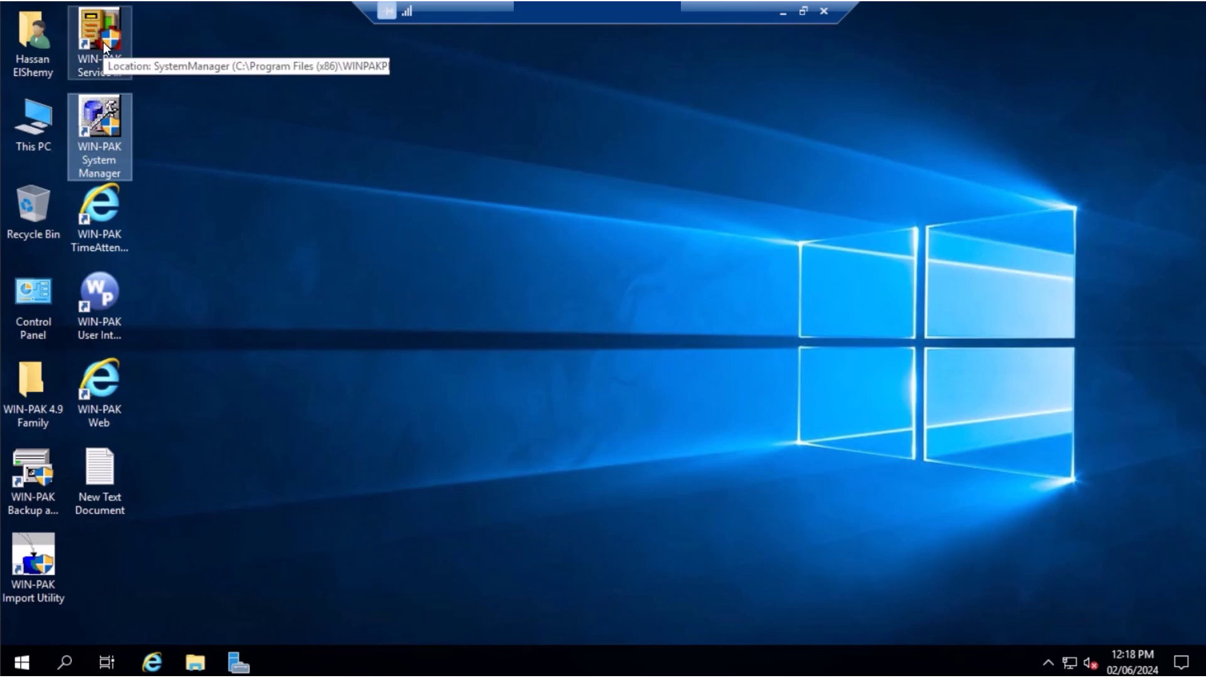
Restart all nine WIN-PAK services in Service Manager as administrator, then close it
{"action": "double_click", "coordinate": [103, 43]}
{"action": "left_click", "coordinate": [513, 450]}
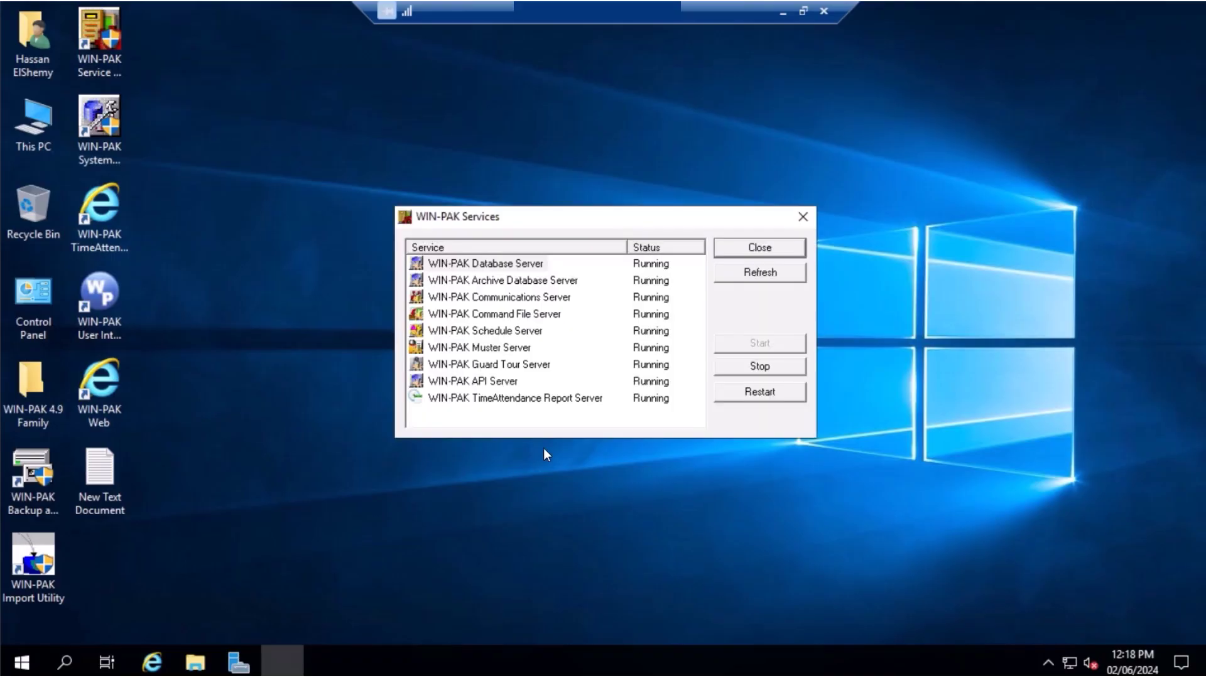
{"action": "left_click_drag", "start_coordinate": [508, 402], "coordinate": [557, 254]}
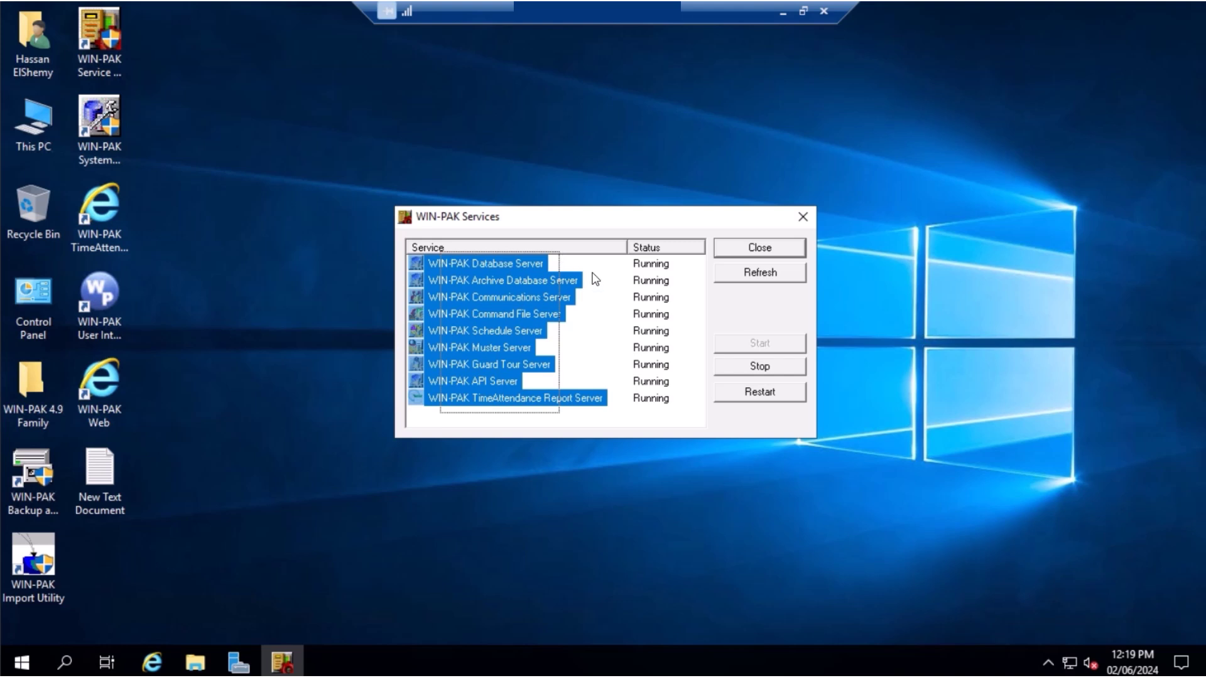
{"action": "left_click", "coordinate": [747, 395]}
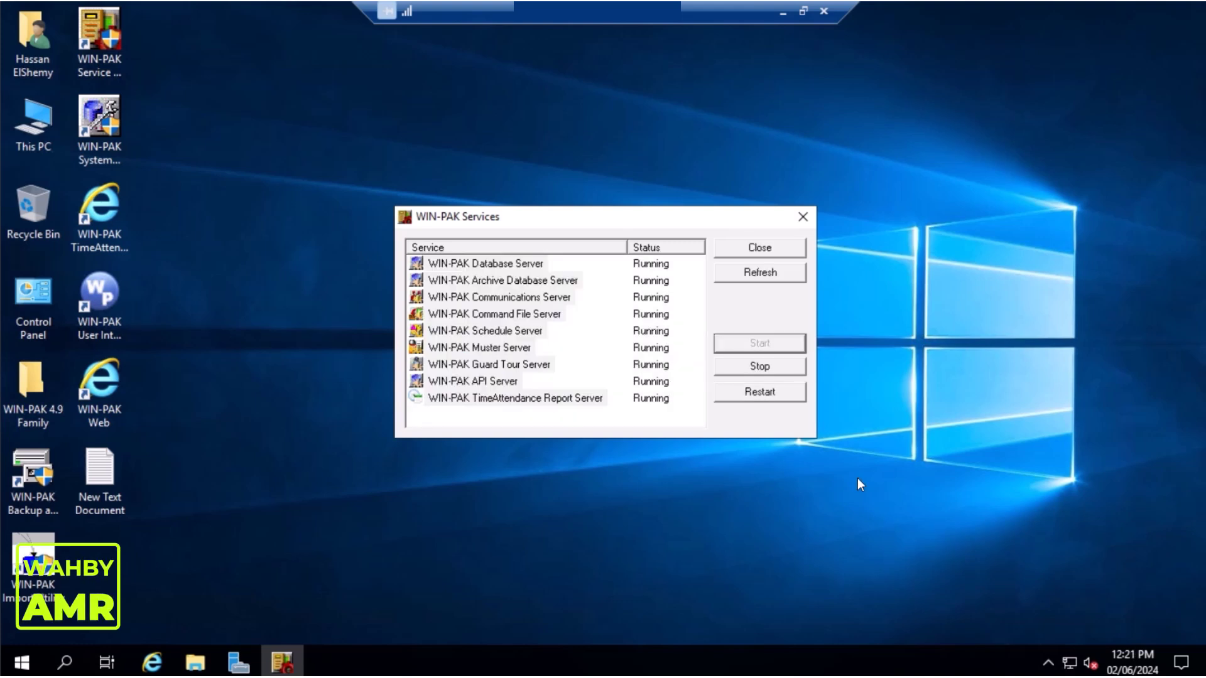
{"action": "left_click", "coordinate": [779, 251]}
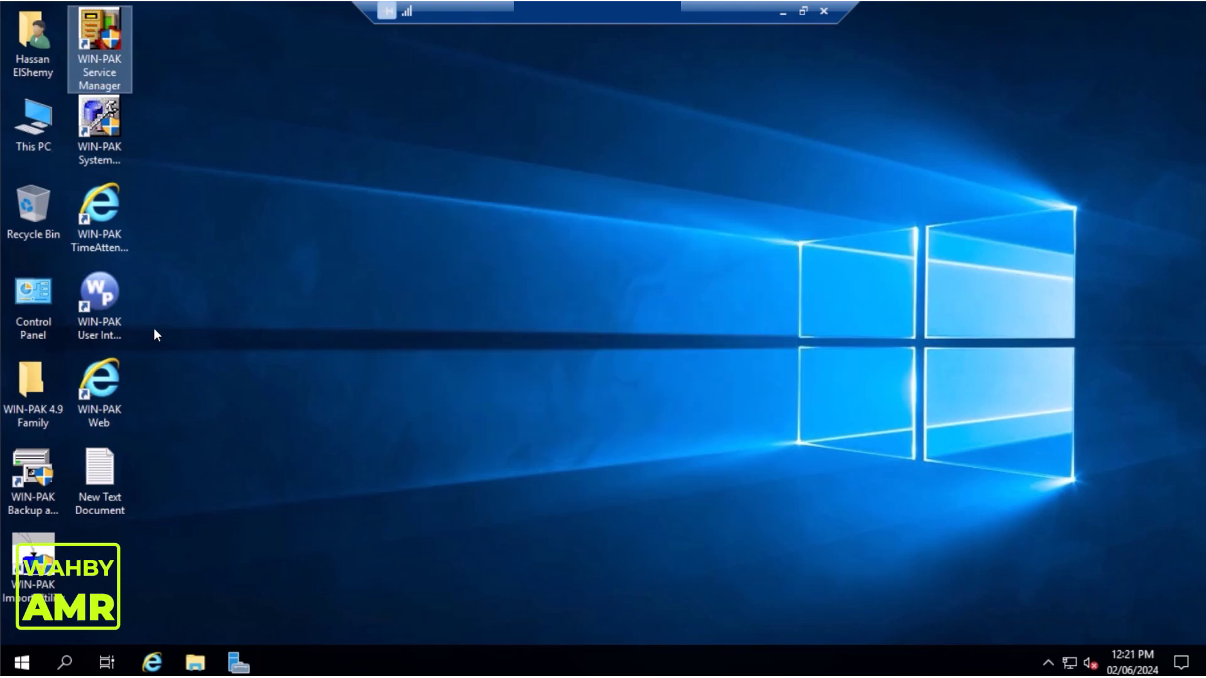
Launch WIN-PAK User Interface, connect as admin, and dismiss the demo licence notice
{"action": "left_click", "coordinate": [106, 304]}
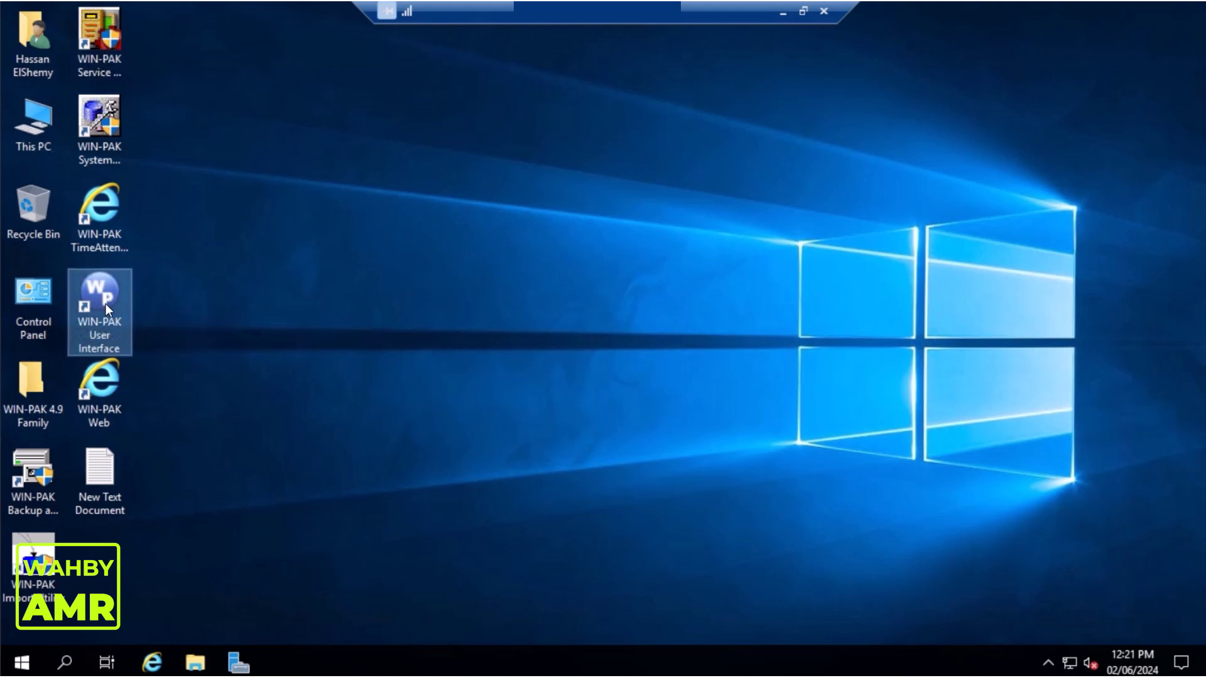
{"action": "double_click", "coordinate": [106, 303]}
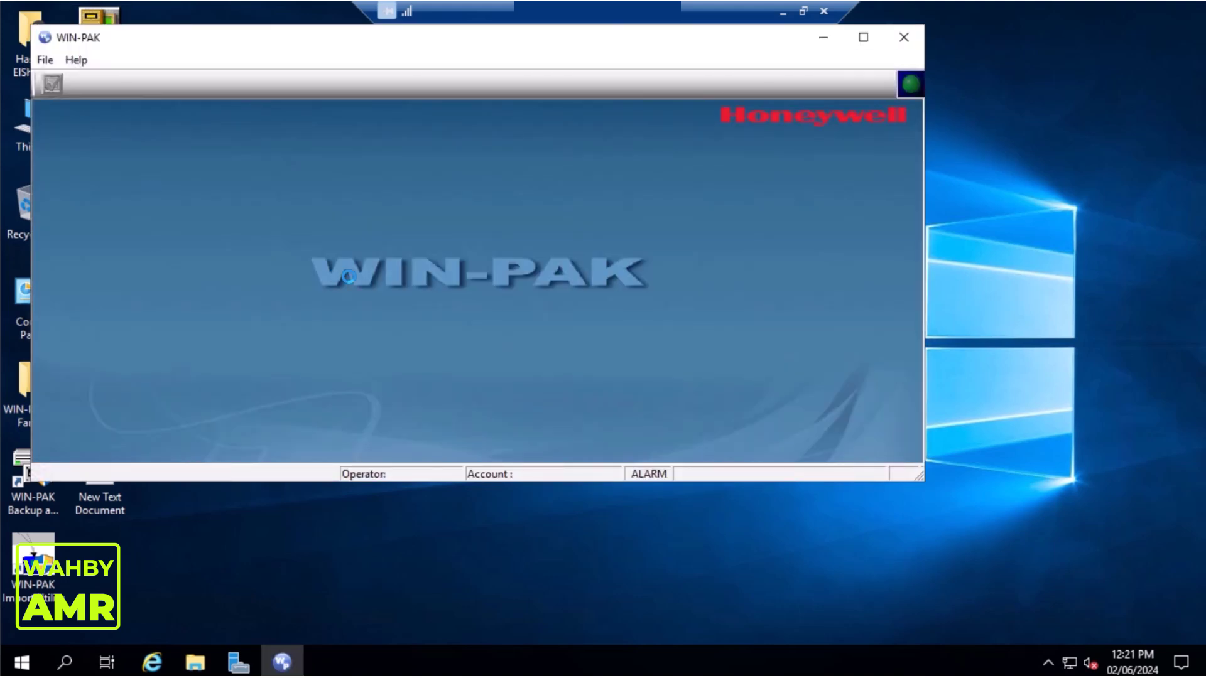
{"action": "type", "text": "ad"}
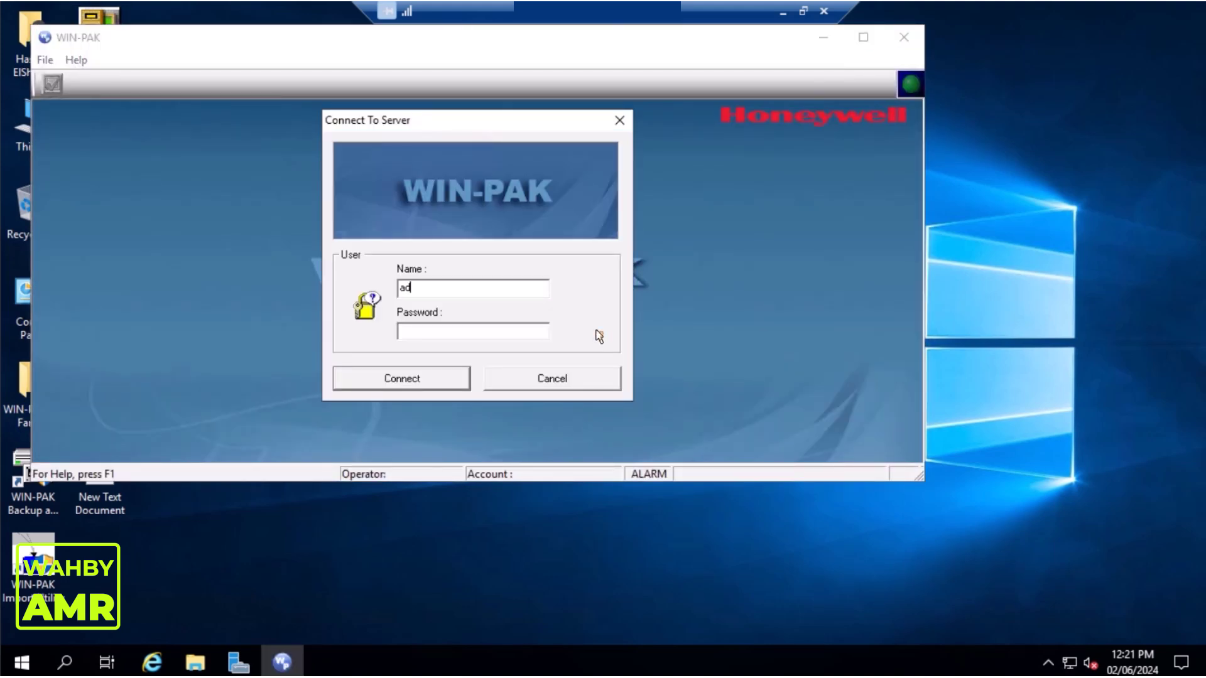
{"action": "type", "text": "min"}
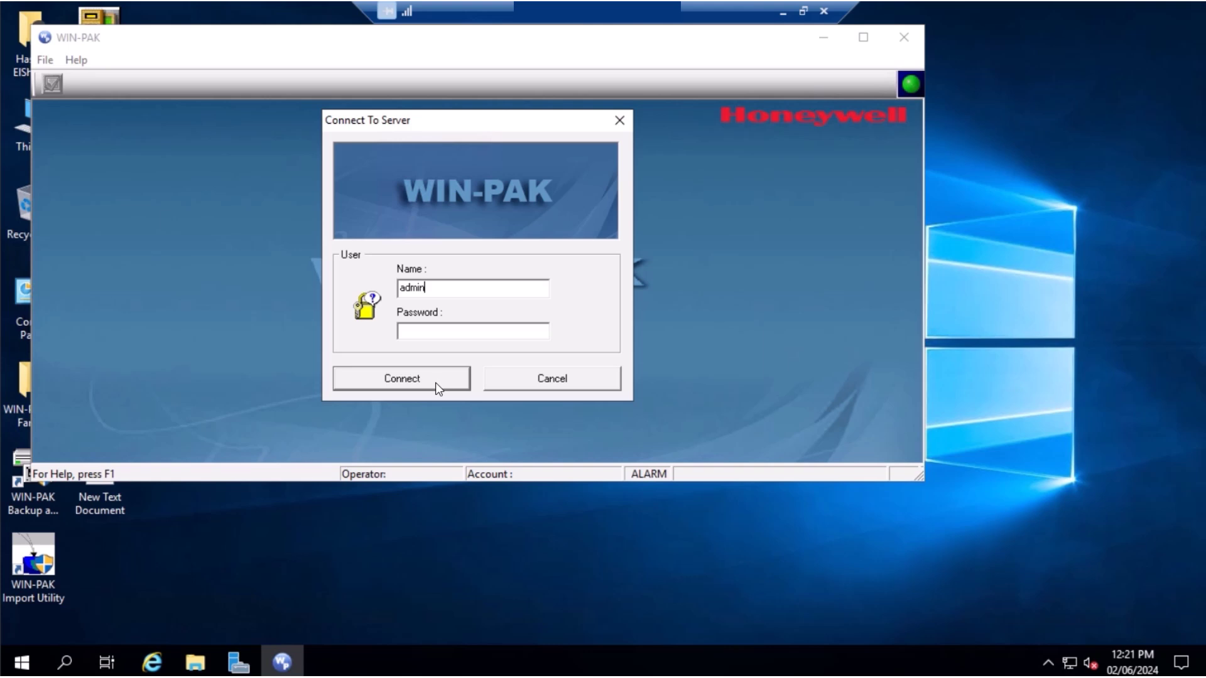
{"action": "left_click", "coordinate": [437, 387]}
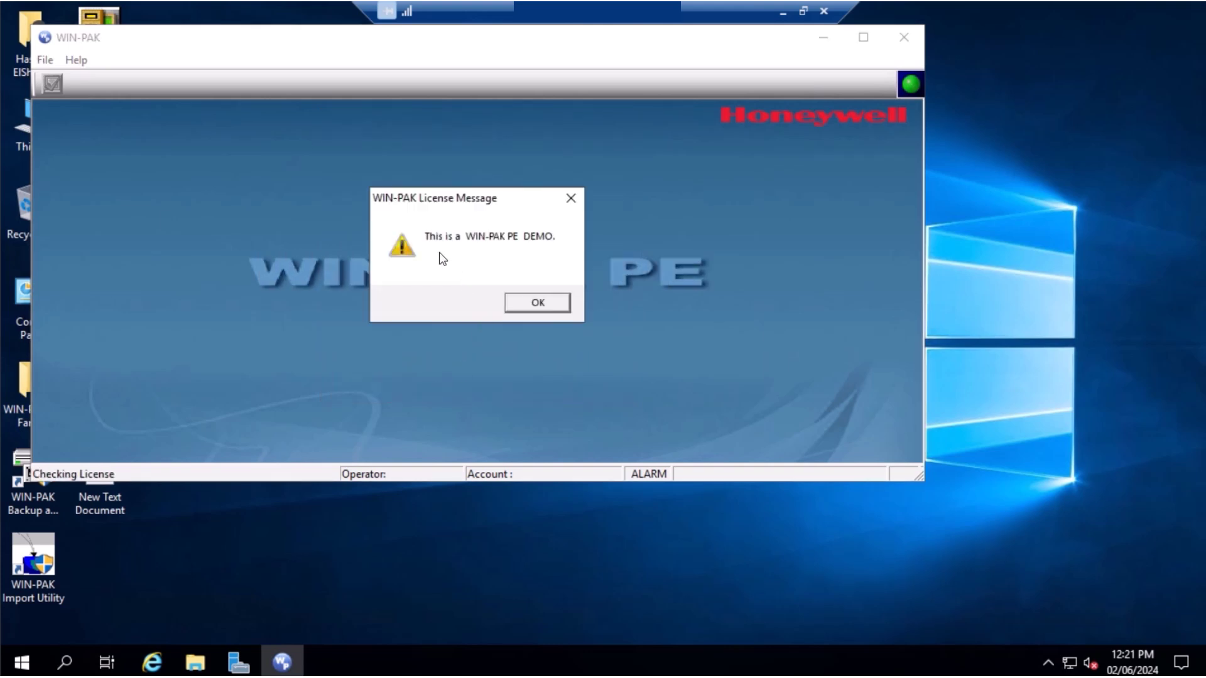
{"action": "left_click", "coordinate": [550, 302]}
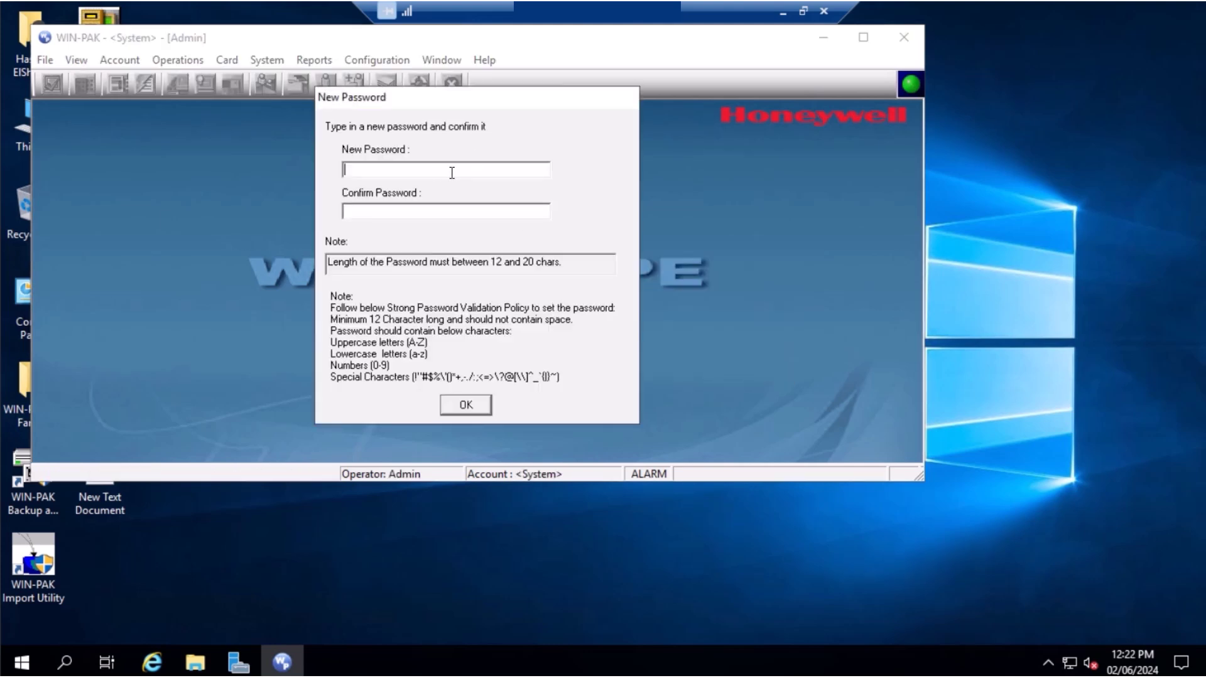
Enter and confirm a new admin password, then maximize the WIN-PAK PE window
{"action": "key", "text": "ctrl+v"}
{"action": "left_click", "coordinate": [444, 210]}
{"action": "type", "text": "************"}
{"action": "left_click", "coordinate": [480, 405]}
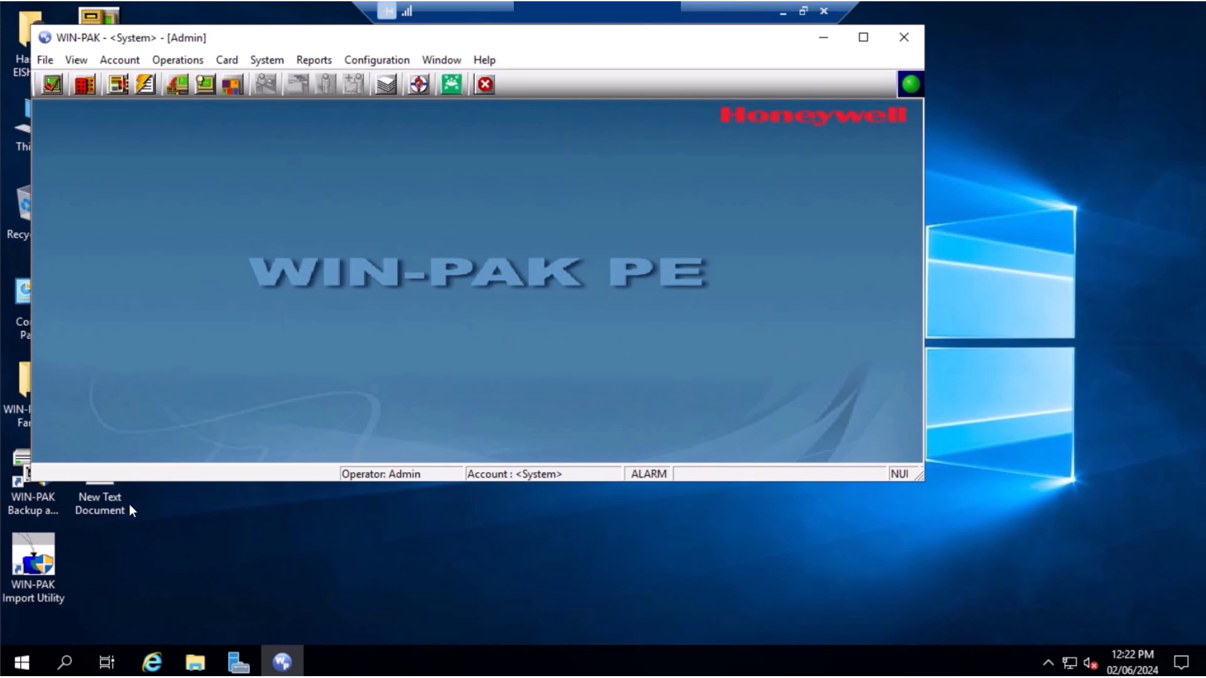
{"action": "left_click", "coordinate": [863, 37]}
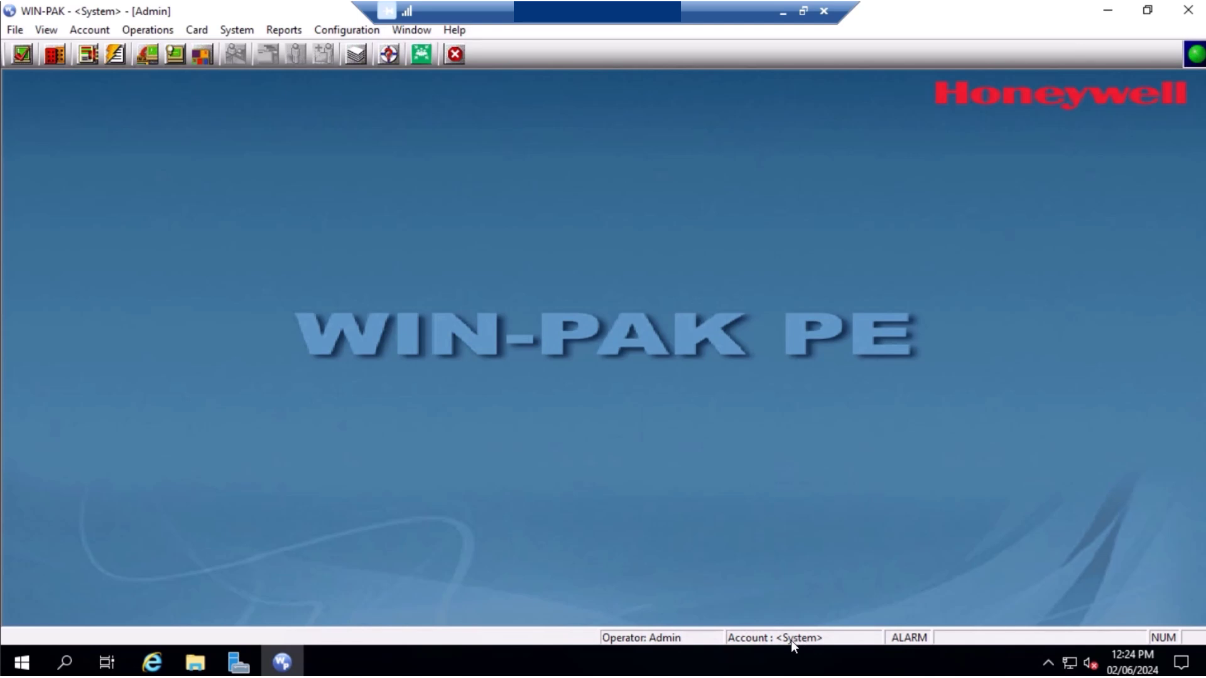
Browse the Configuration menu, then open the account list via Account > Edit Account
{"action": "left_click", "coordinate": [352, 32]}
{"action": "mouse_move", "coordinate": [374, 71]}
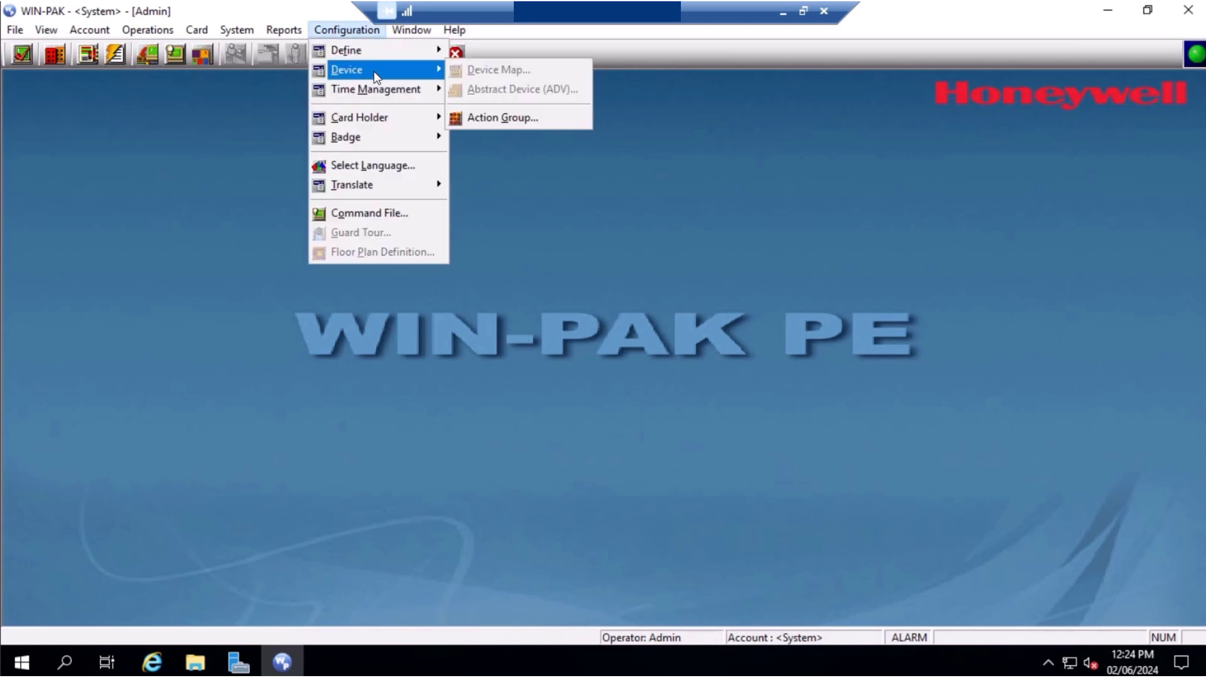
{"action": "left_click", "coordinate": [655, 155]}
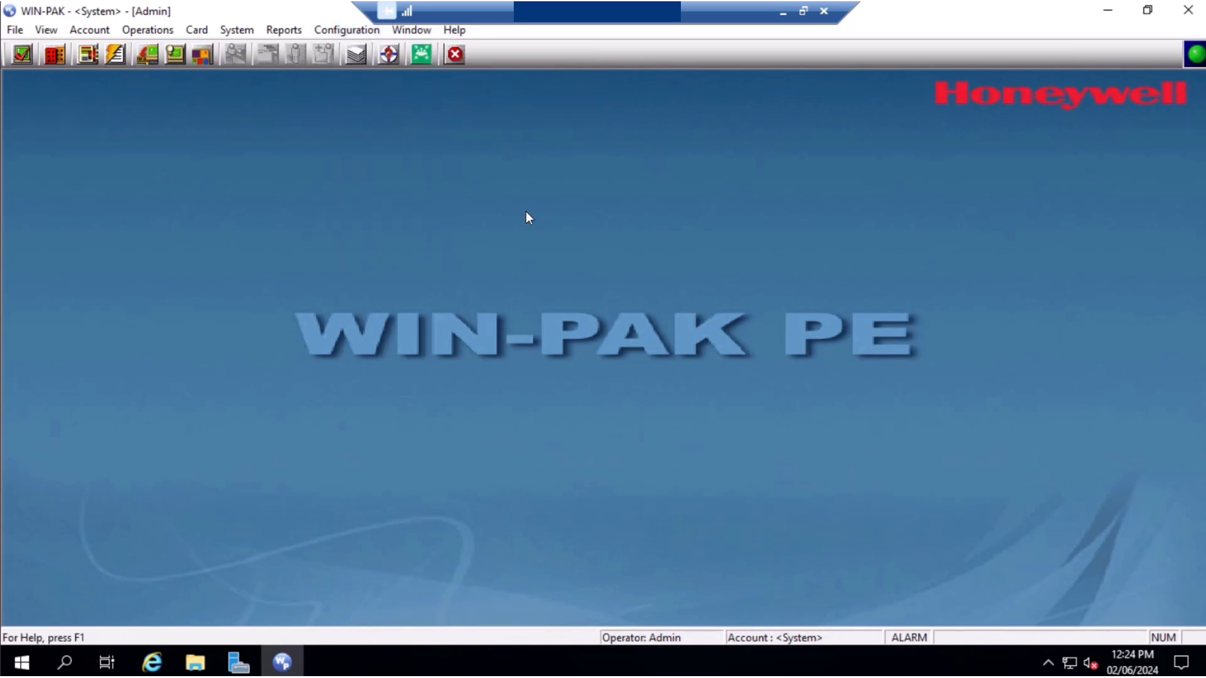
{"action": "left_click", "coordinate": [89, 30]}
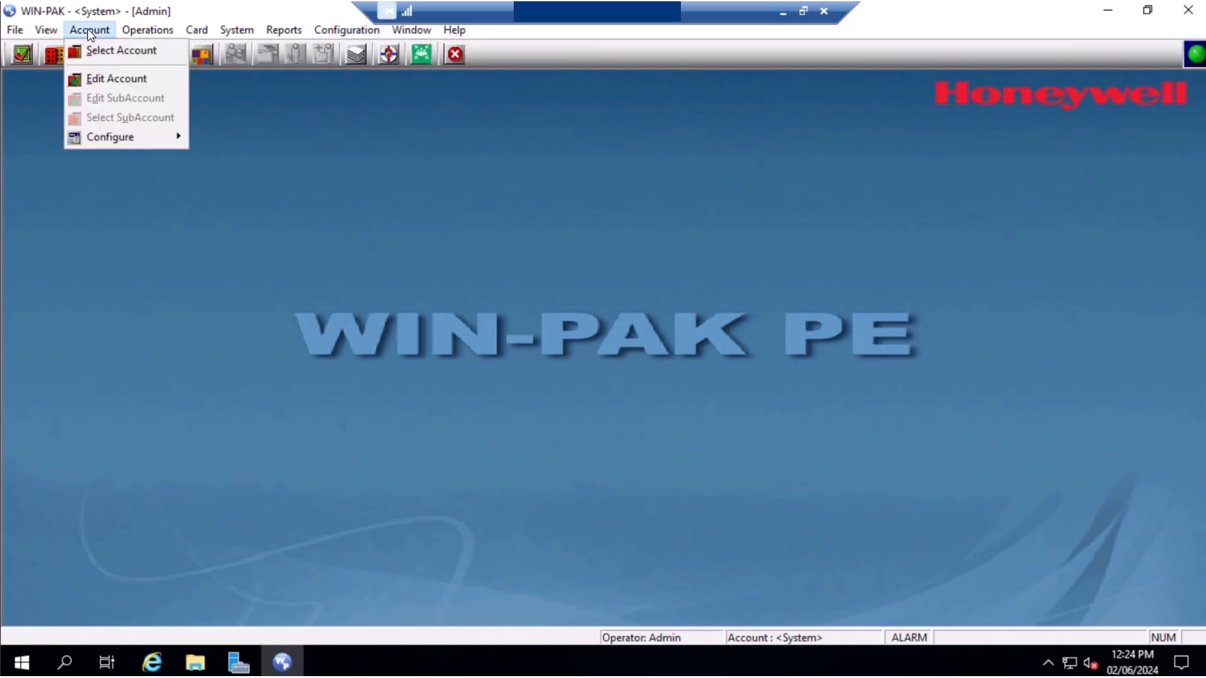
{"action": "mouse_move", "coordinate": [124, 142]}
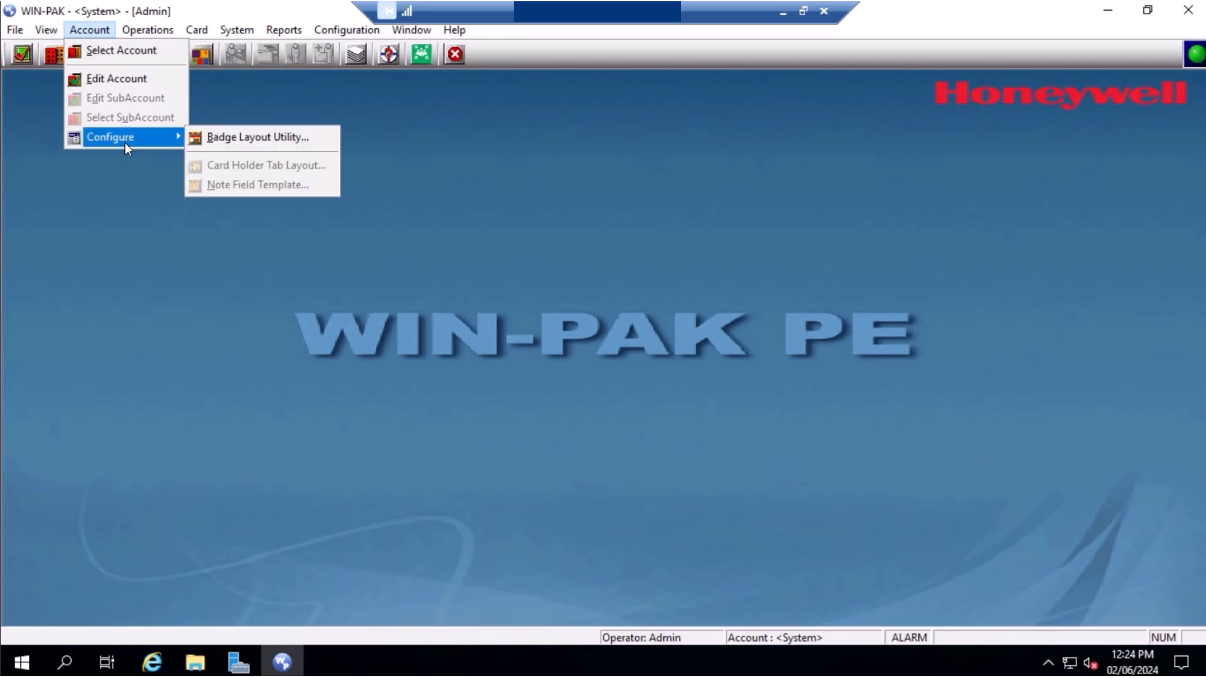
{"action": "left_click", "coordinate": [125, 78]}
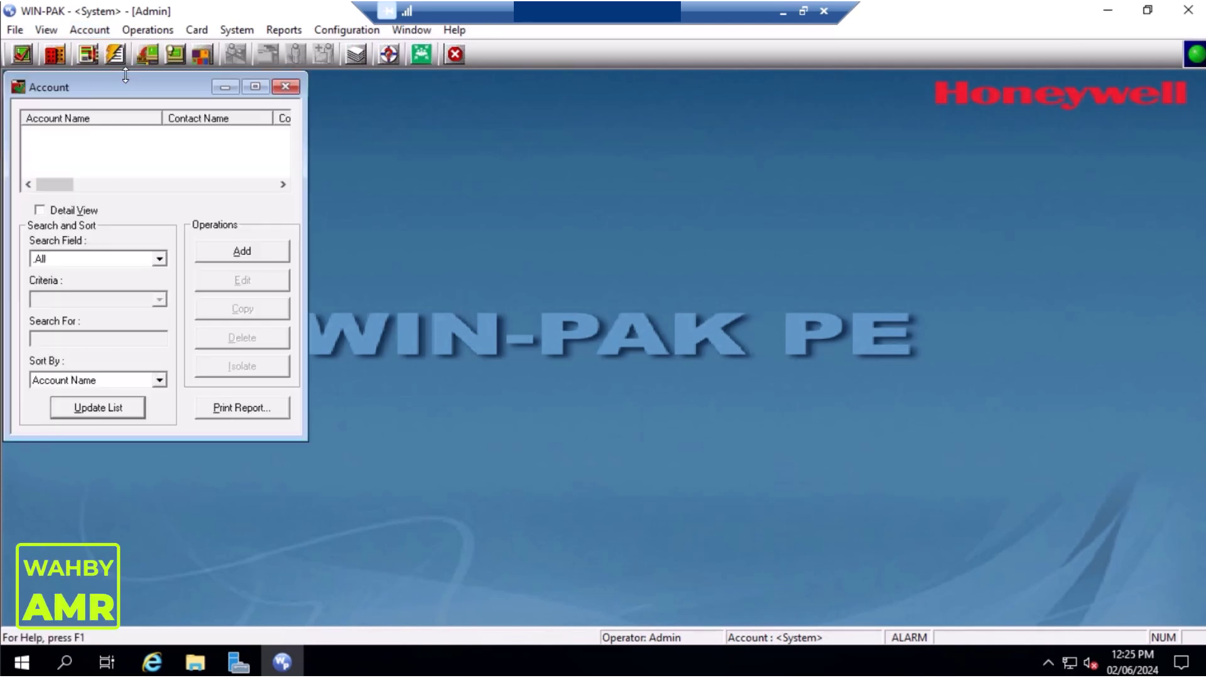
Add an account named Account1 with a password, save it, and close the Account window
{"action": "left_click", "coordinate": [259, 254]}
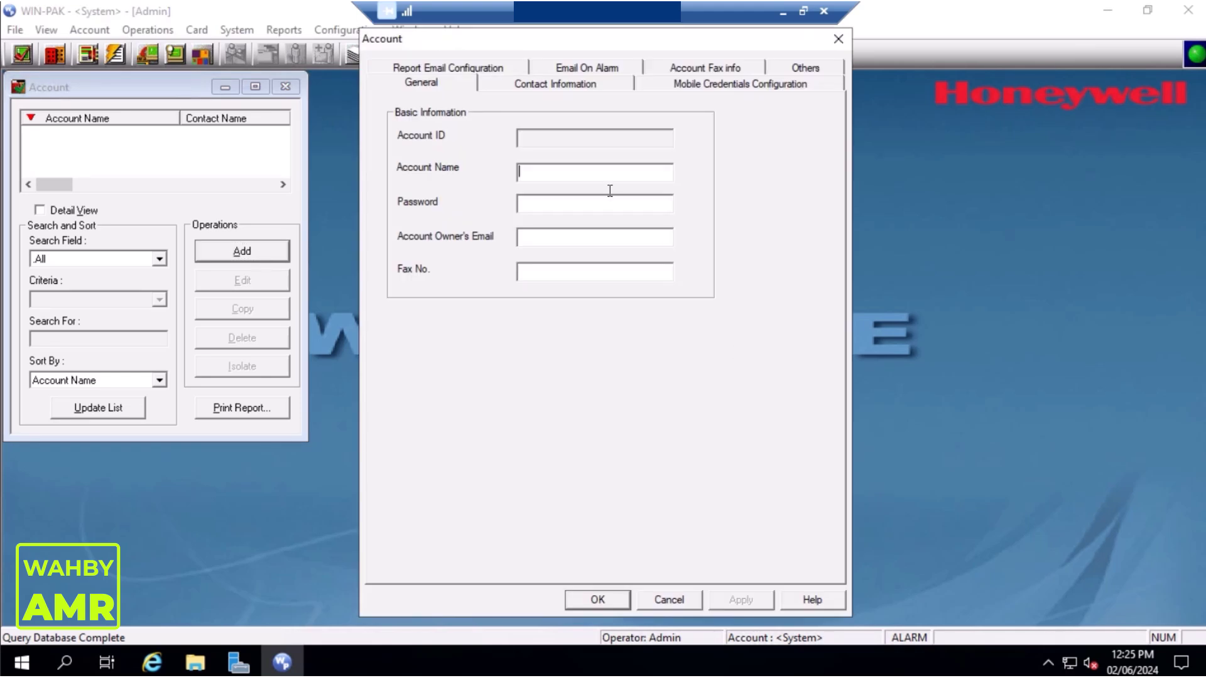
{"action": "type", "text": "Account1"}
{"action": "left_click", "coordinate": [554, 202]}
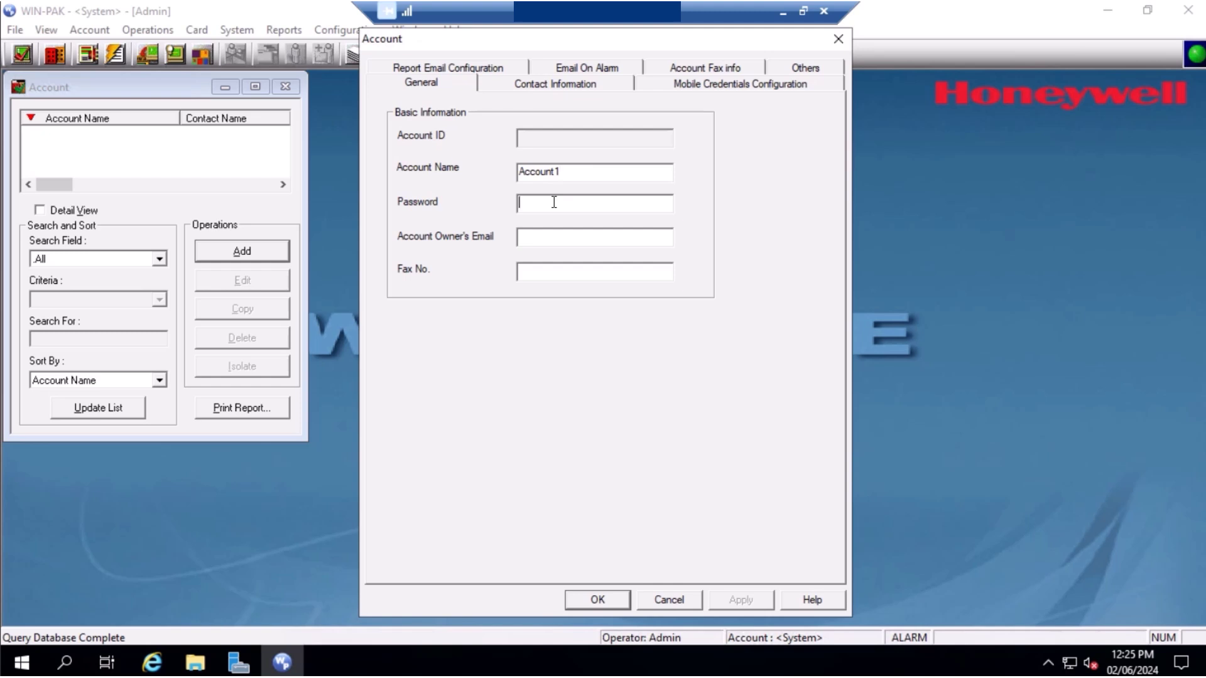
{"action": "type", "text": "***************"}
{"action": "left_click", "coordinate": [584, 602]}
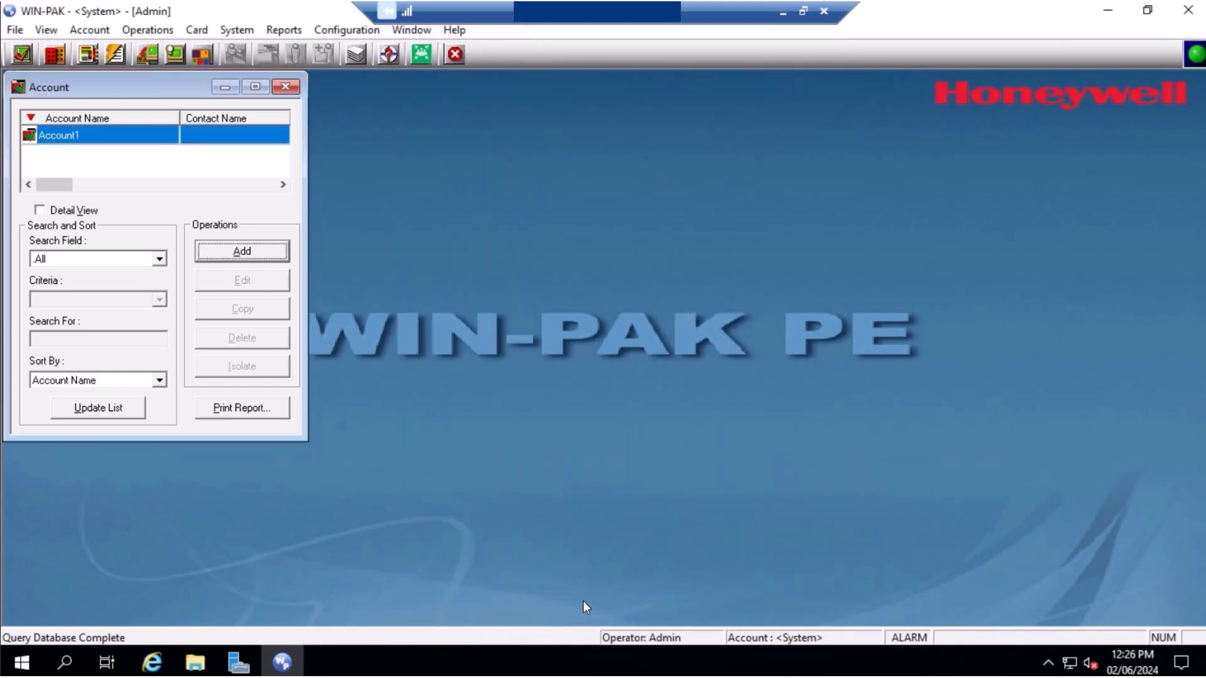
{"action": "left_click", "coordinate": [283, 86]}
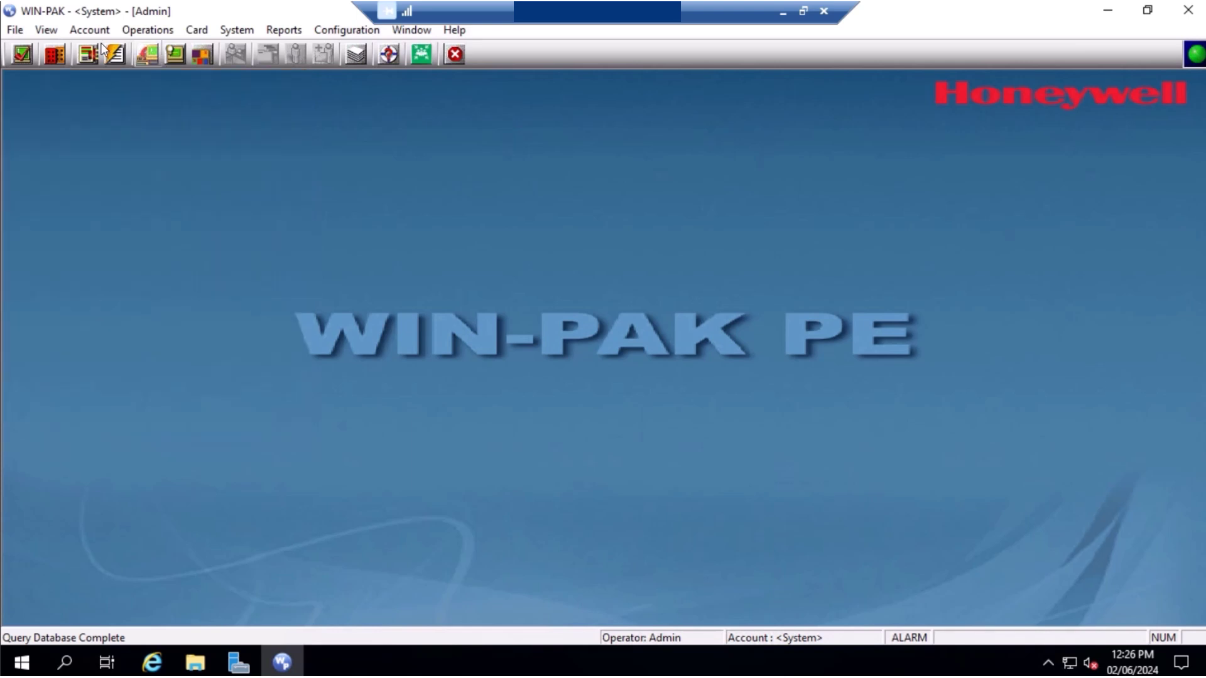
Make Account1 the active account through Account > Select Account
{"action": "left_click", "coordinate": [91, 31]}
{"action": "left_click", "coordinate": [101, 50]}
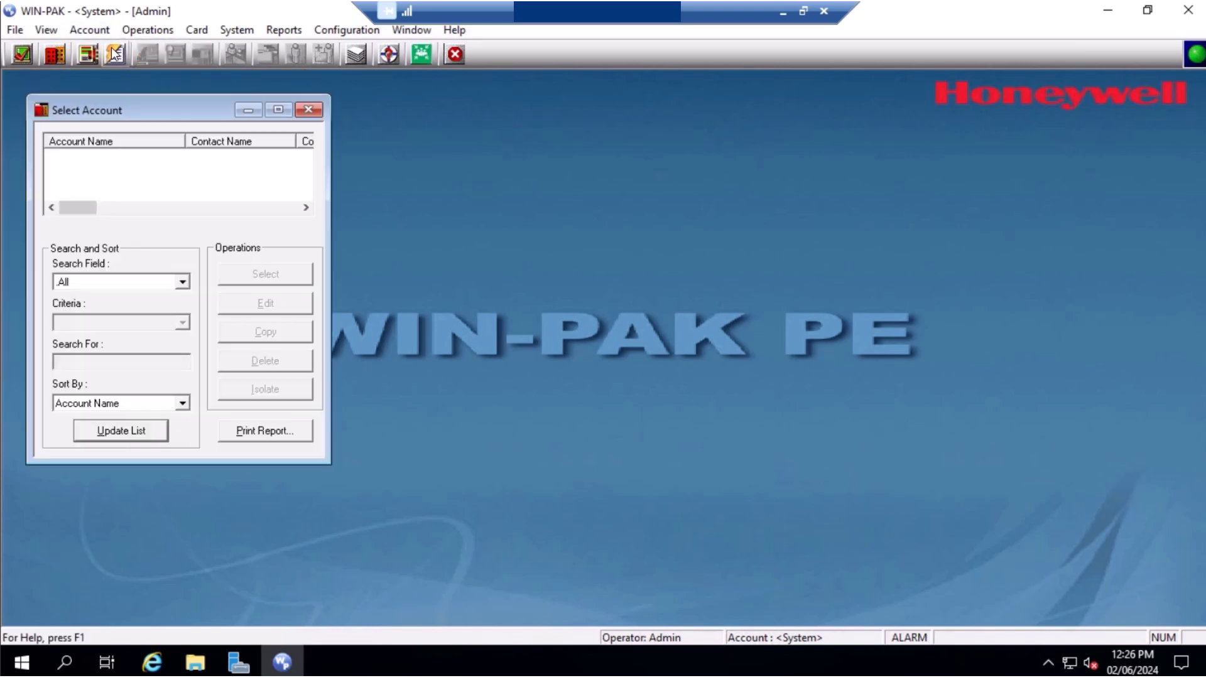
{"action": "left_click", "coordinate": [111, 179]}
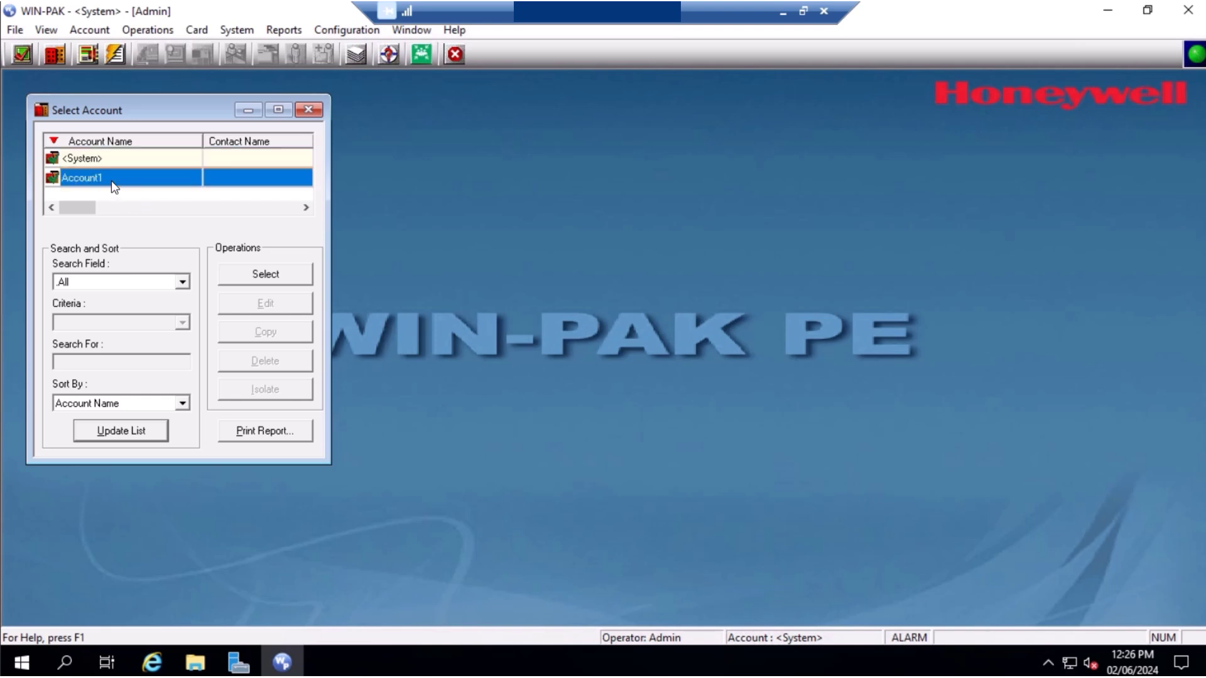
{"action": "left_click", "coordinate": [270, 275]}
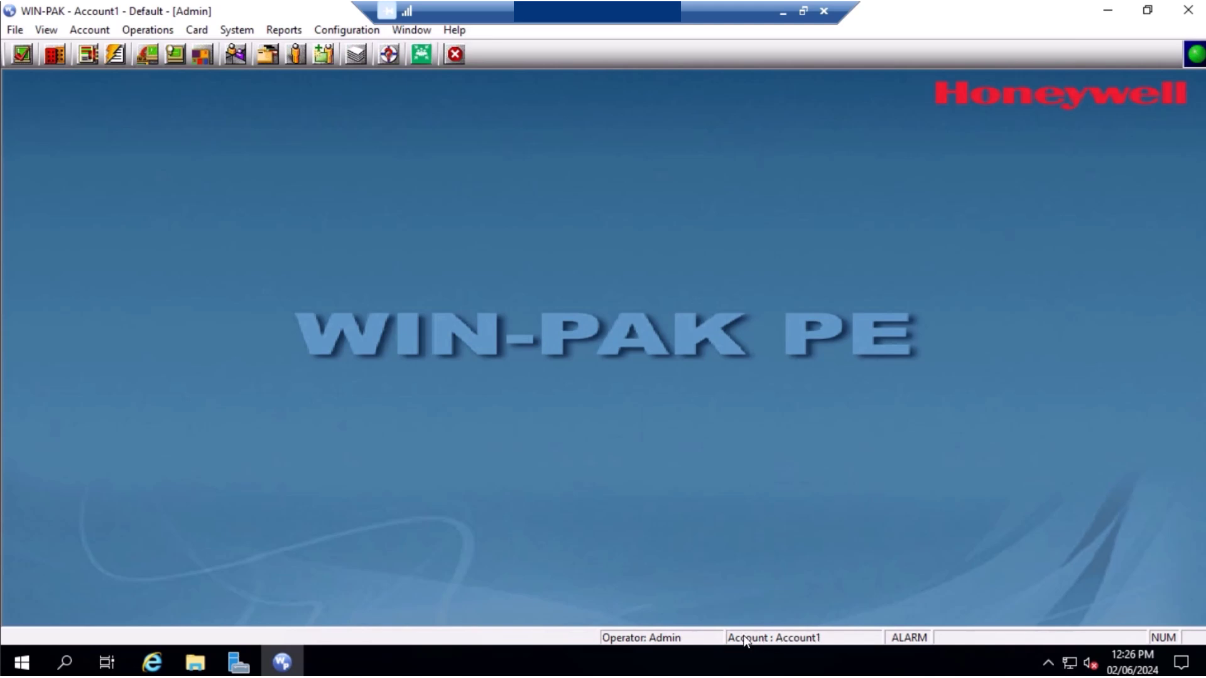
Log out of WIN-PAK from the File menu and confirm
{"action": "left_click", "coordinate": [15, 31]}
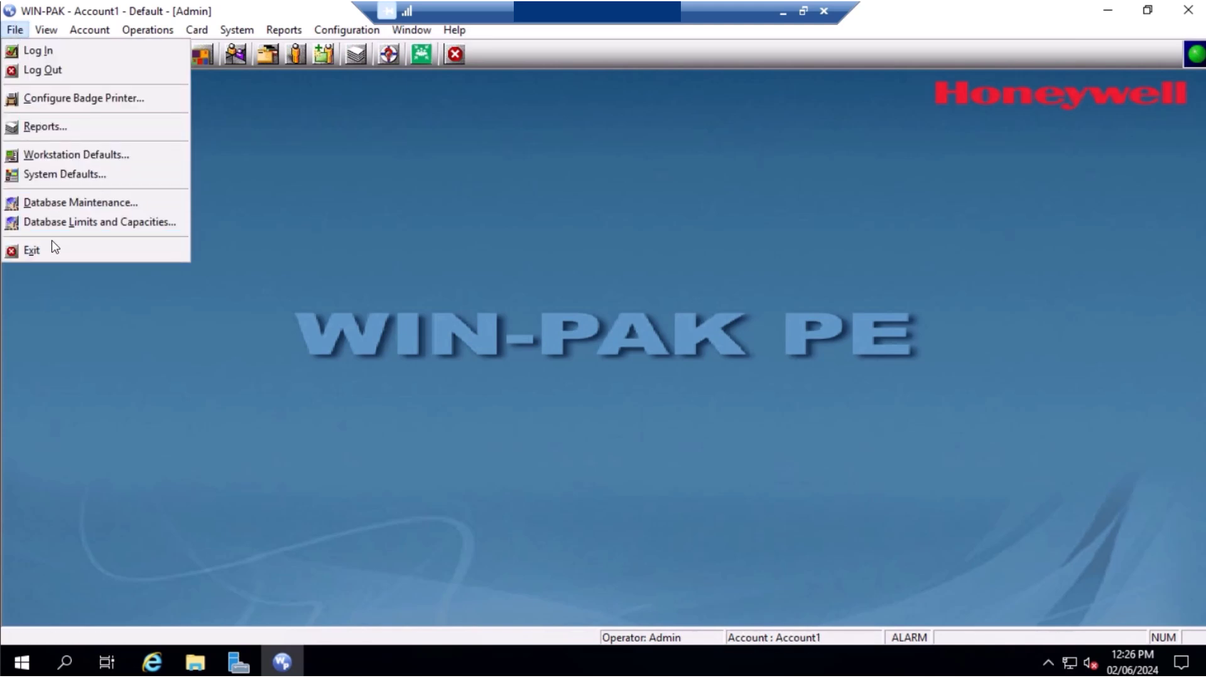
{"action": "left_click", "coordinate": [66, 74]}
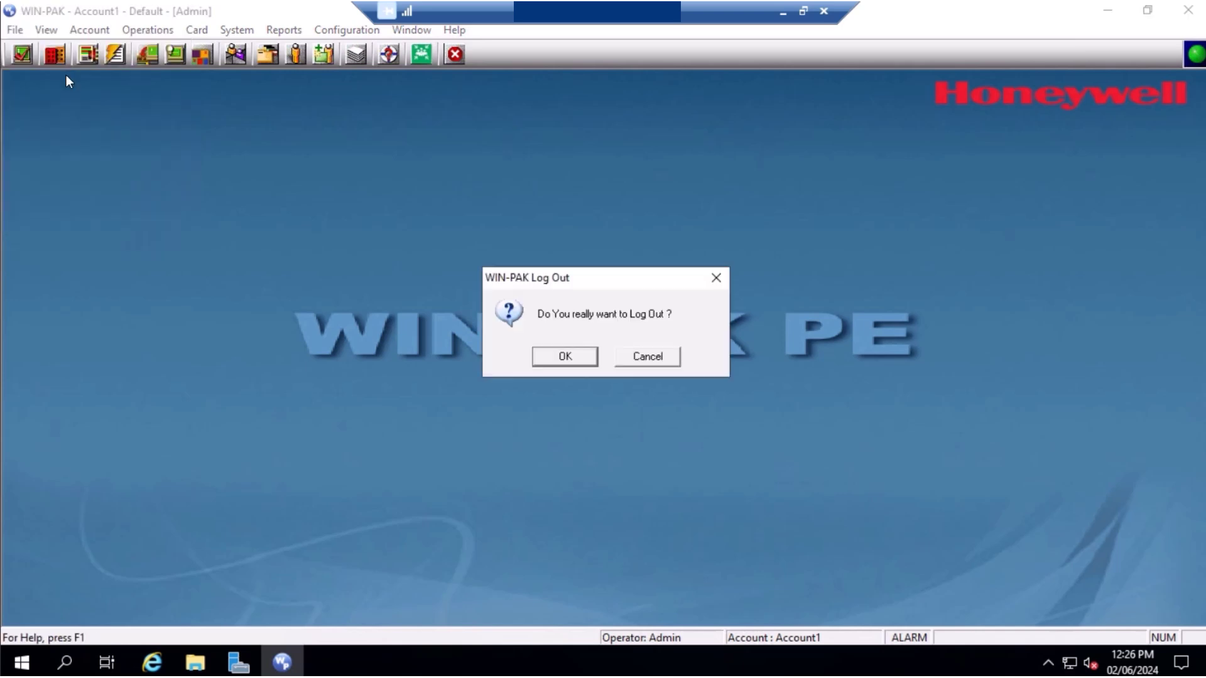
{"action": "left_click", "coordinate": [578, 363]}
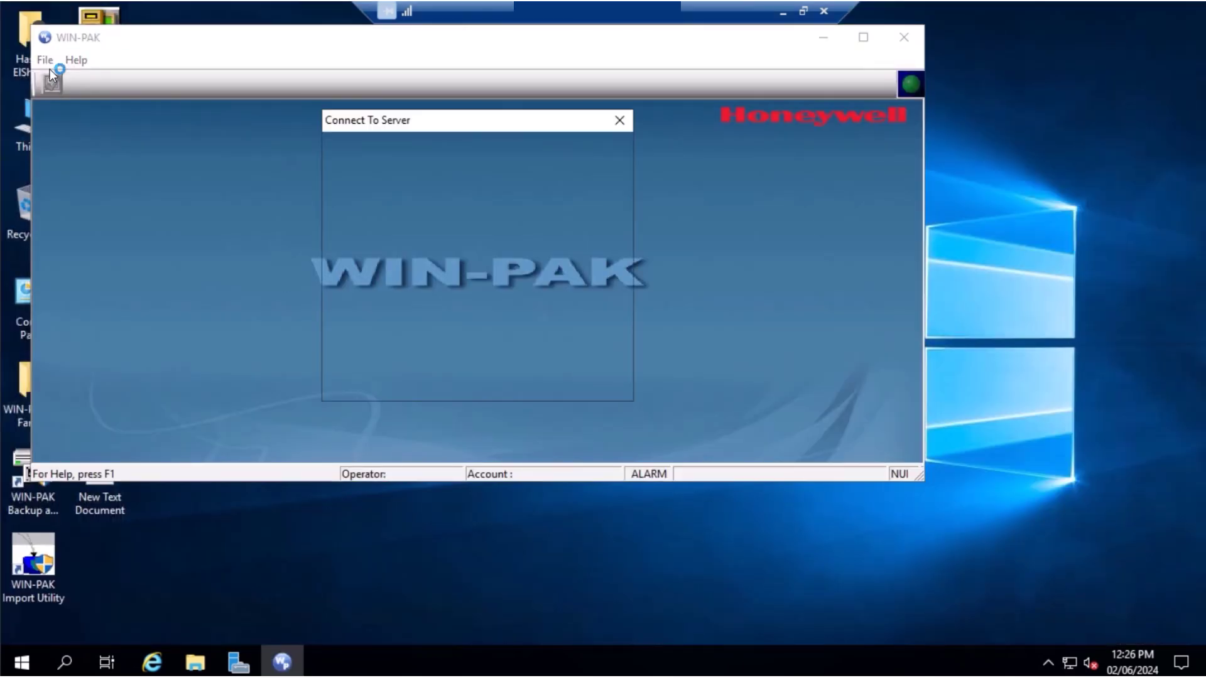
Log back in as admin with the account password and dismiss the demo licence notice
{"action": "type", "text": "admin"}
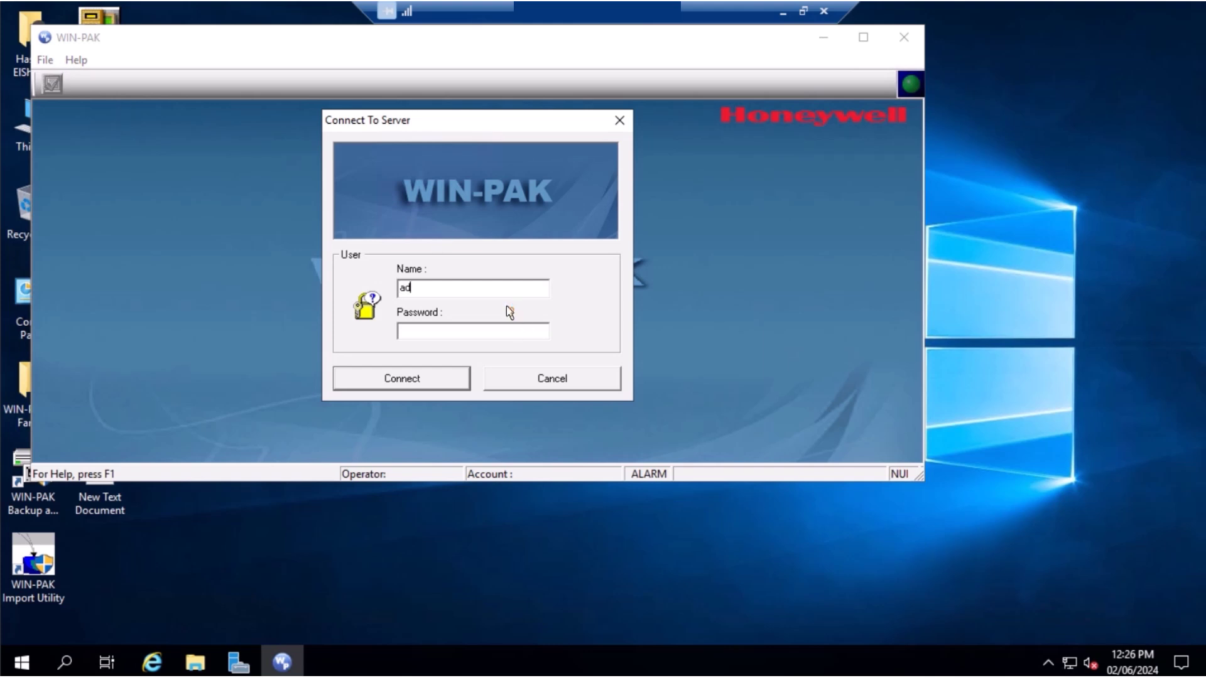
{"action": "key", "text": "Tab"}
{"action": "type", "text": "***"}
{"action": "key", "text": "BackSpace"}
{"action": "key", "text": "BackSpace"}
{"action": "key", "text": "BackSpace"}
{"action": "type", "text": "***************"}
{"action": "left_click", "coordinate": [440, 380]}
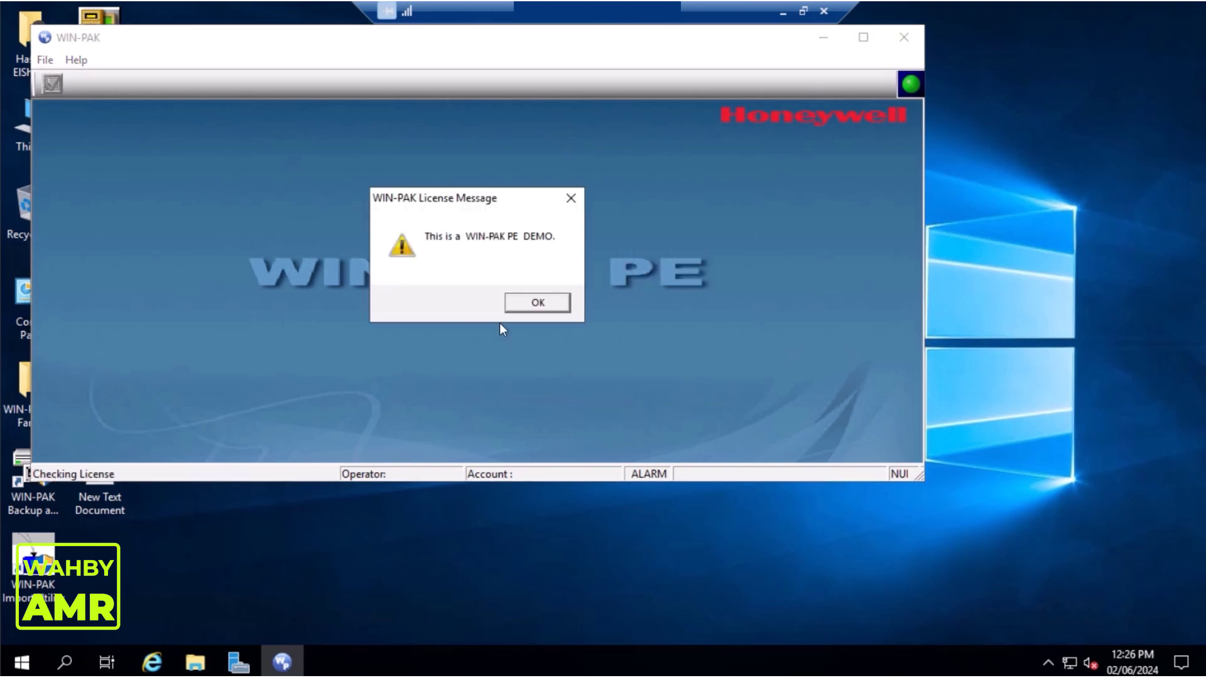
{"action": "left_click", "coordinate": [543, 300]}
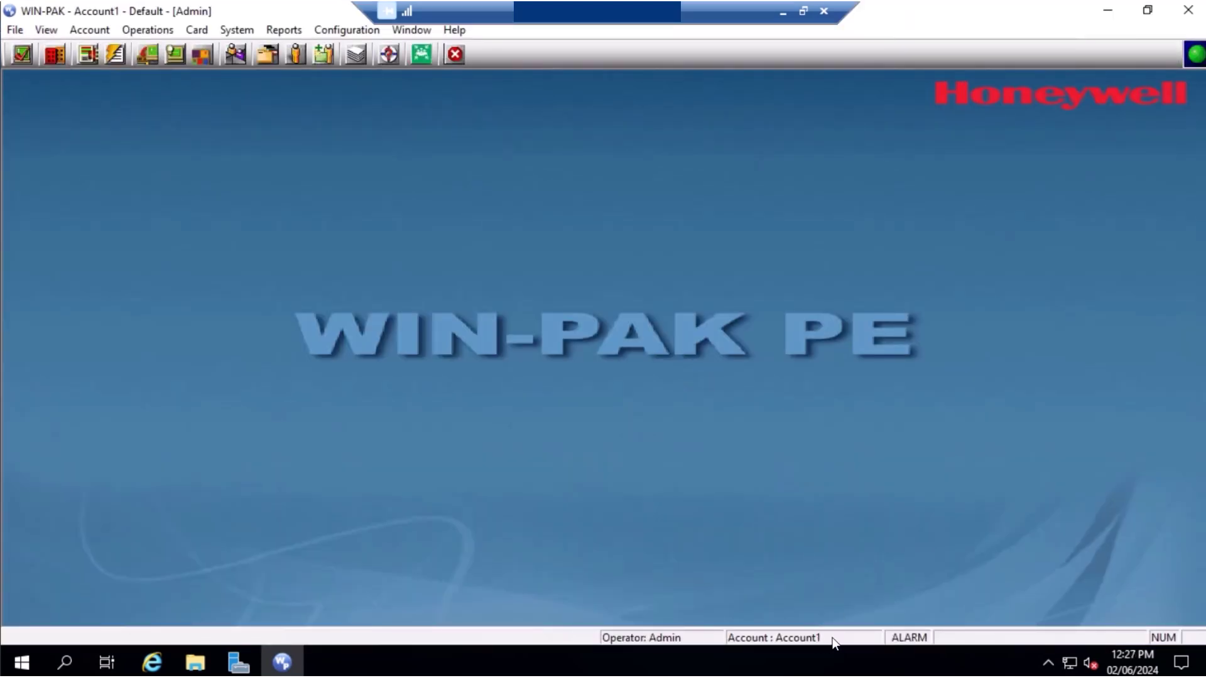
Browse the Configuration menu and close it without choosing anything
{"action": "left_click", "coordinate": [350, 31]}
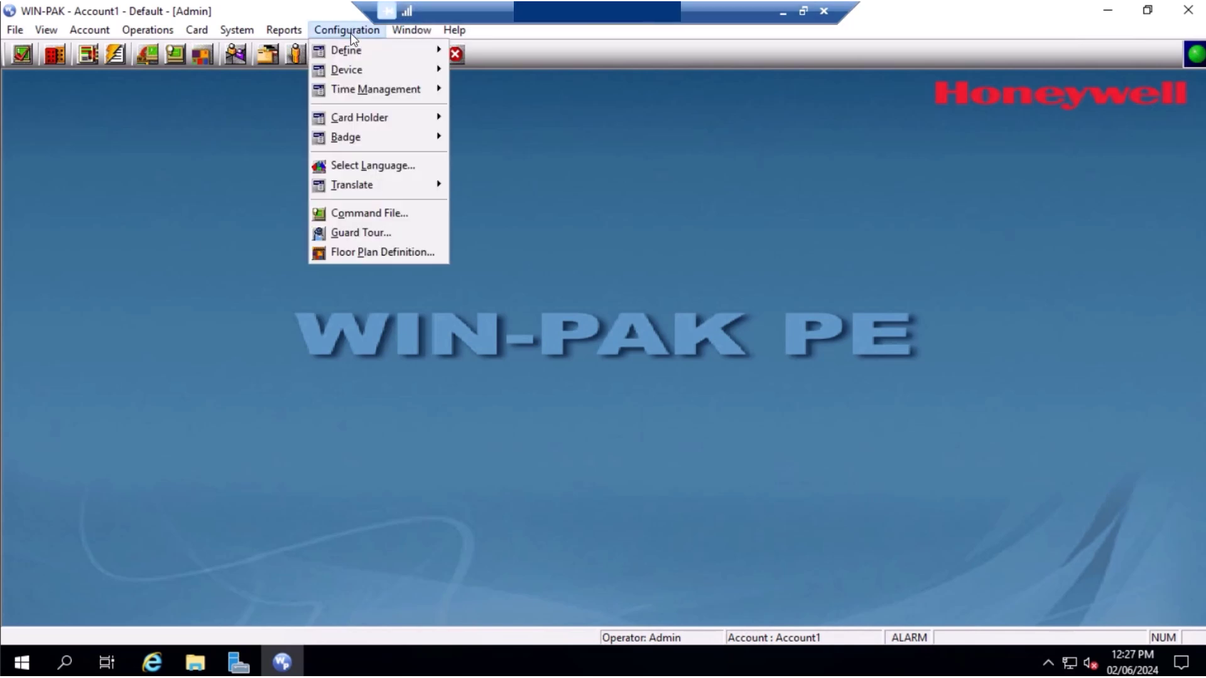
{"action": "mouse_move", "coordinate": [371, 71]}
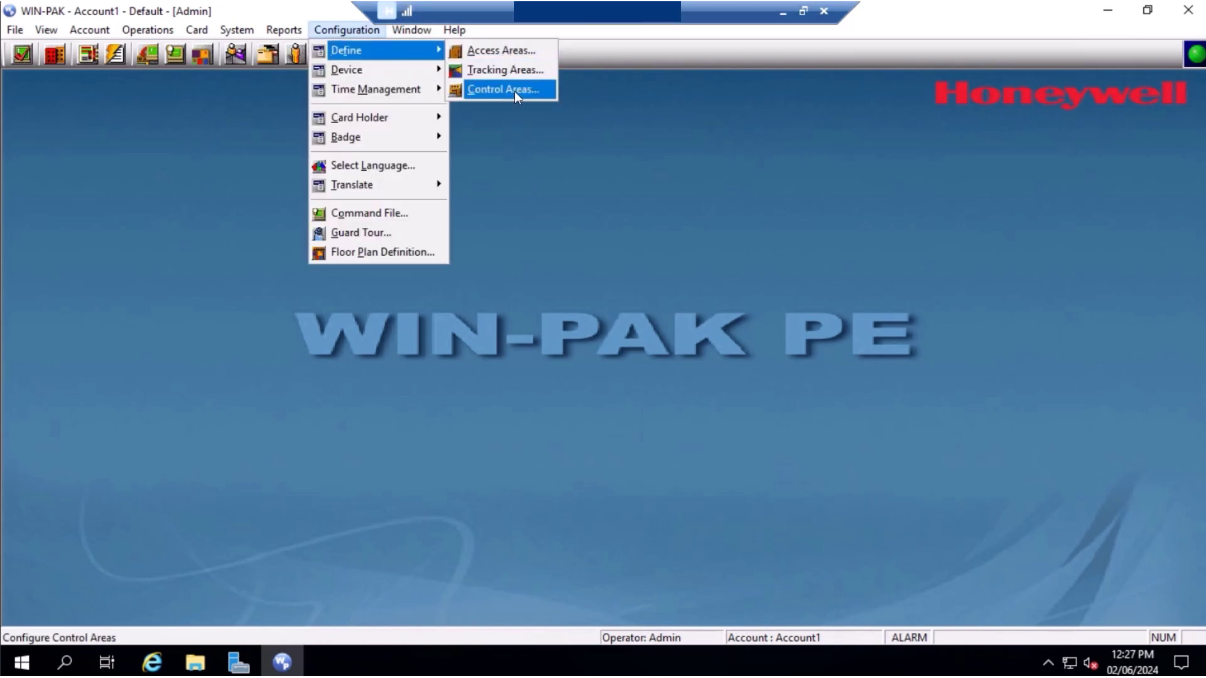
{"action": "left_click", "coordinate": [601, 241]}
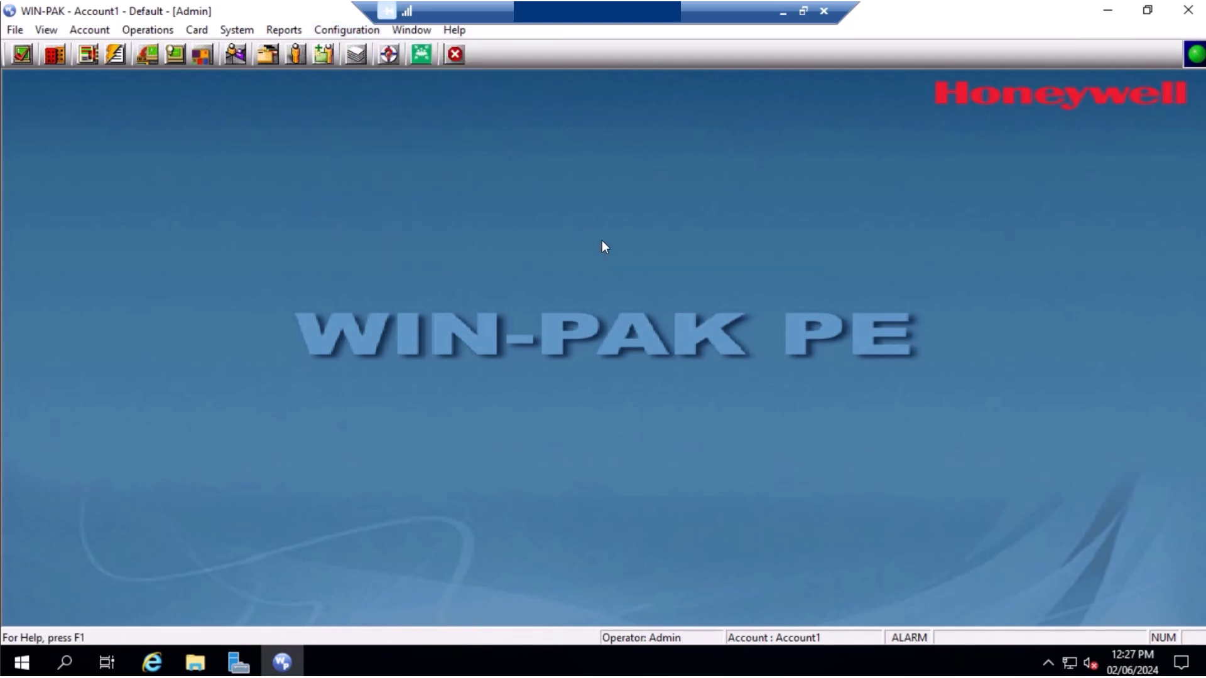